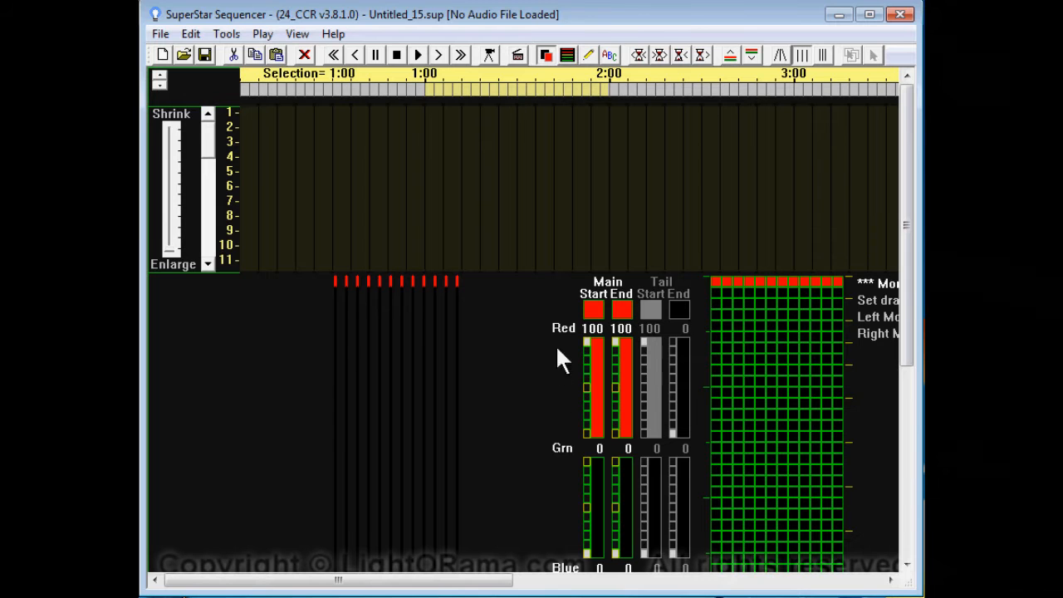
Step: Reduce the number of CCRs in the layout to 4
left_click(232, 38)
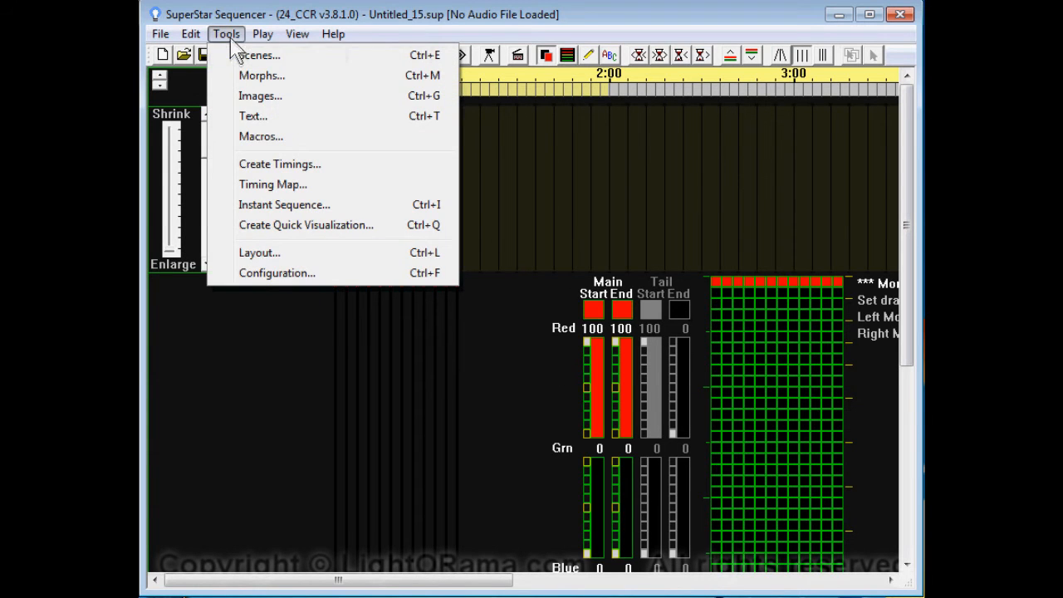
left_click(274, 256)
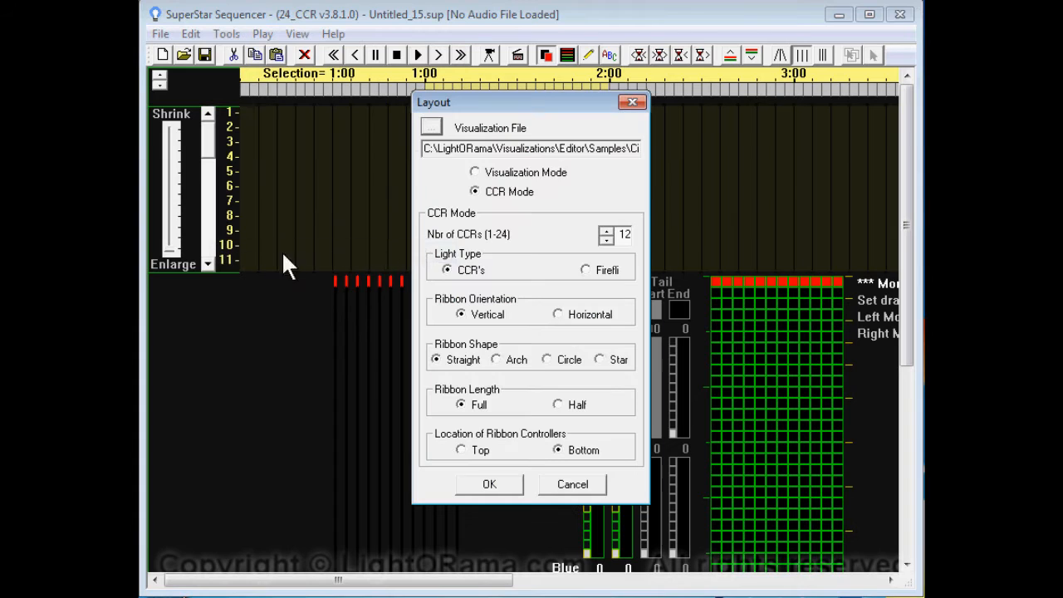
left_click(607, 241)
left_click(607, 240)
left_click(606, 241)
left_click(606, 241)
left_click(607, 241)
left_click(607, 241)
left_click(607, 241)
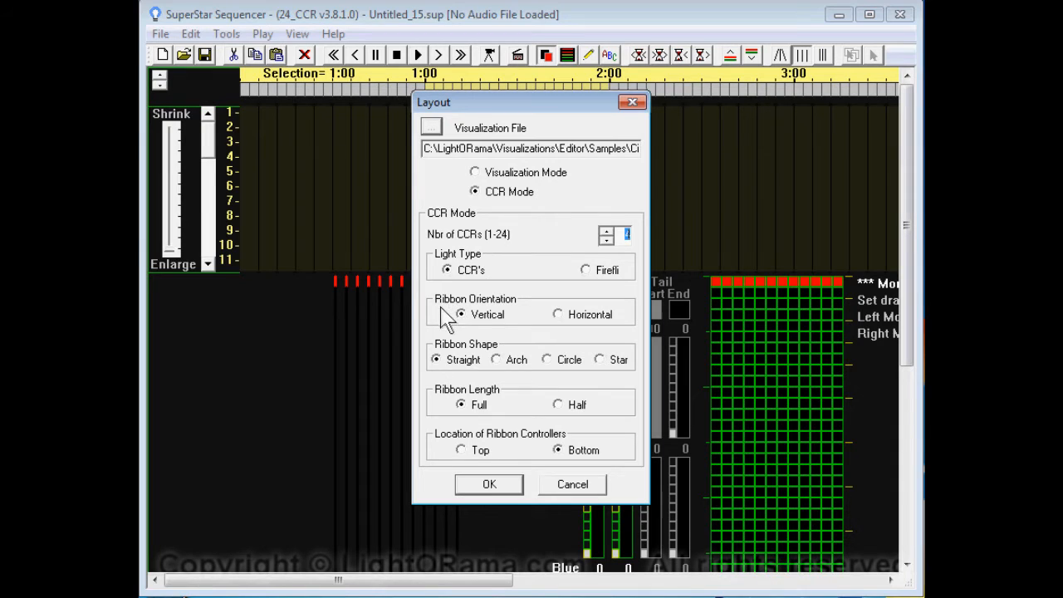
Step: Set the ribbon orientation to Horizontal and the ribbon shape to Circle, and apply the layout
left_click(557, 315)
left_click(550, 360)
left_click(489, 485)
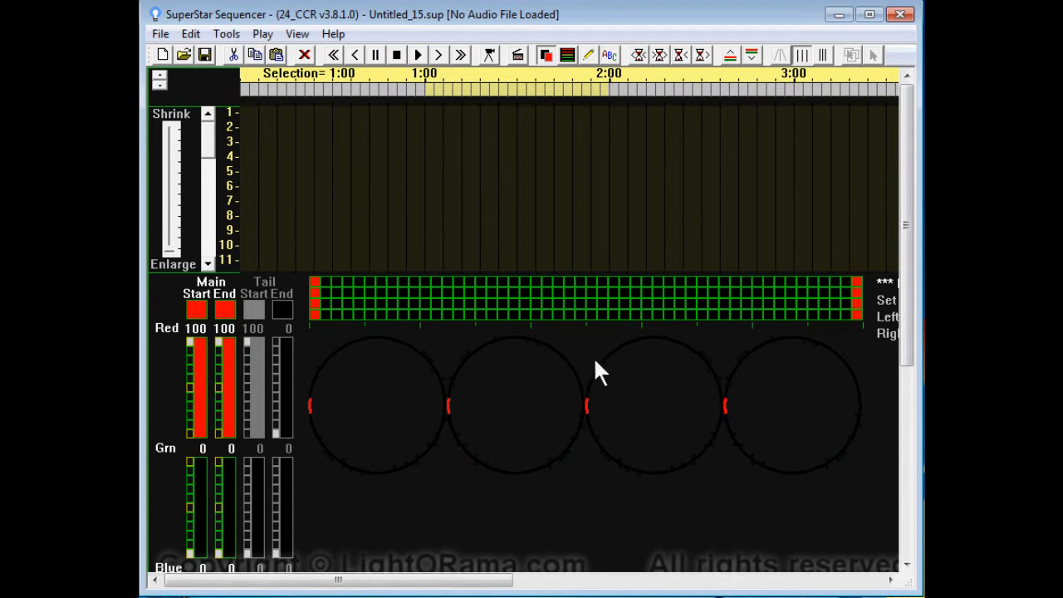
Step: Light the grid's lowest row in red cell by cell around the first circle, and reduce it to only its first cell
left_click(315, 313)
left_click(325, 313)
left_click(339, 315)
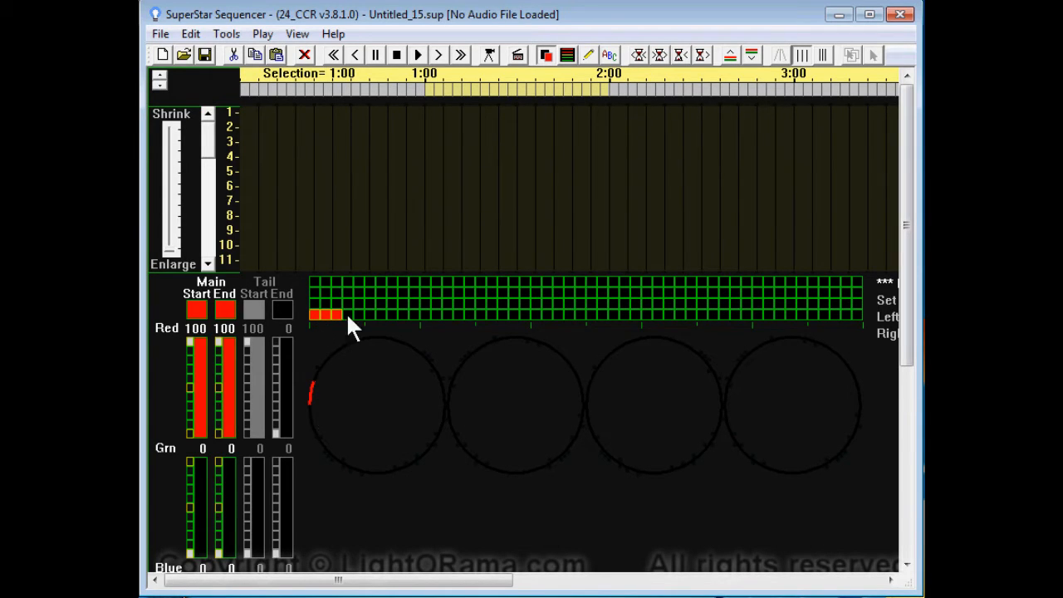
left_click_drag(347, 317, 729, 314)
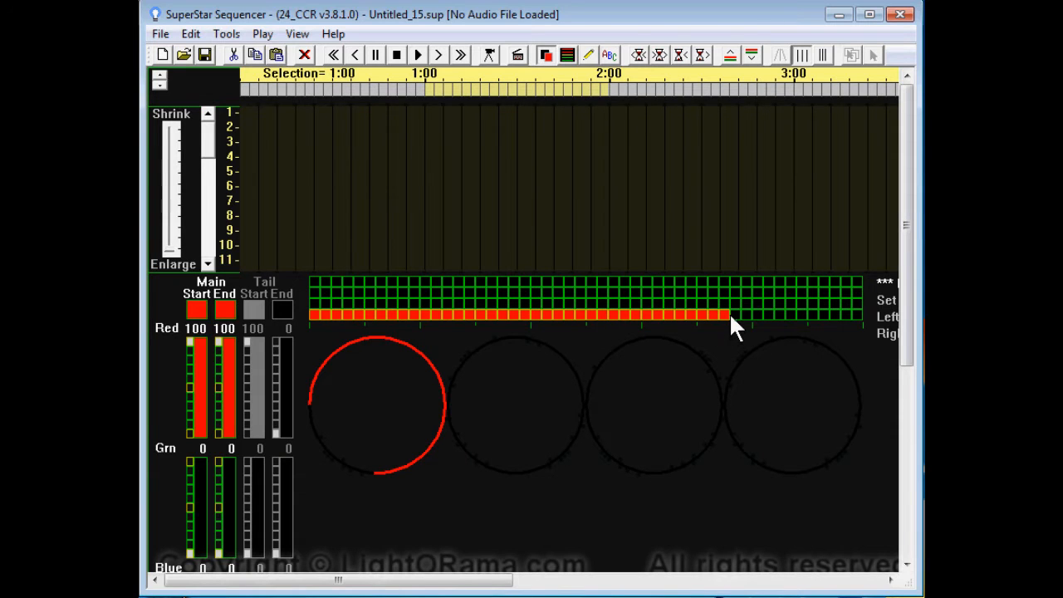
left_click(853, 318)
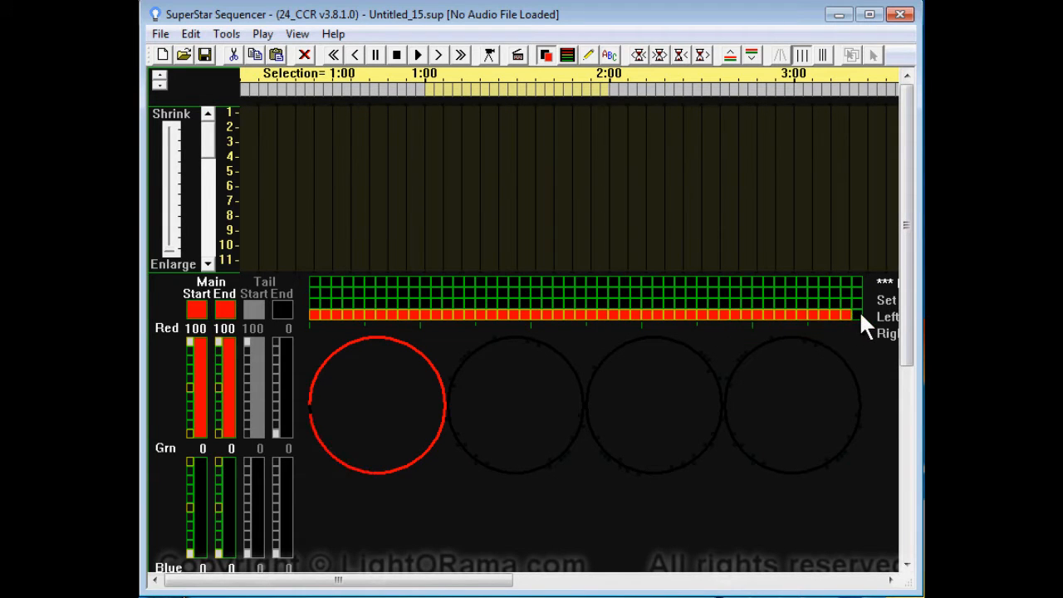
left_click(859, 314)
left_click_drag(314, 314, 857, 314)
left_click(314, 314)
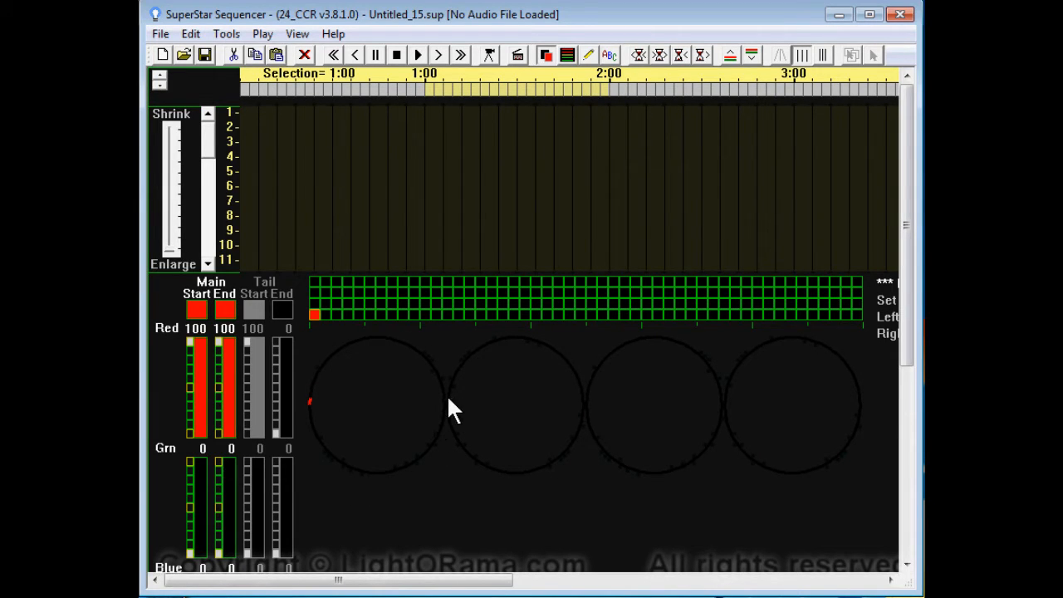
Step: Light the three upper grid rows in red to fill the other circles, and clear all lit cells
left_click(314, 304)
left_click(324, 304)
left_click(337, 304)
left_click(358, 303)
left_click_drag(349, 306, 855, 300)
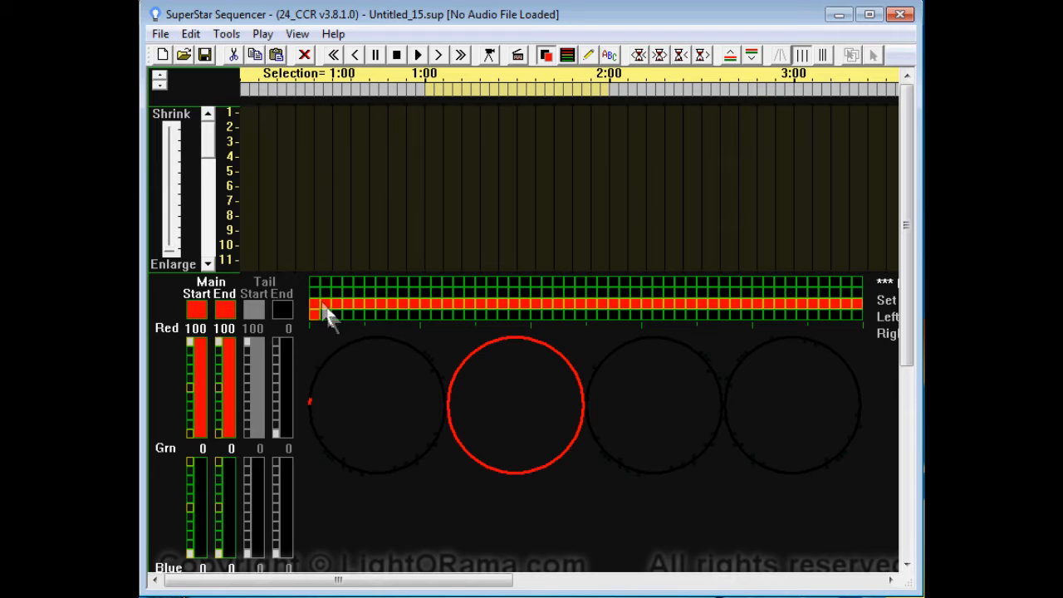
left_click_drag(314, 292, 859, 288)
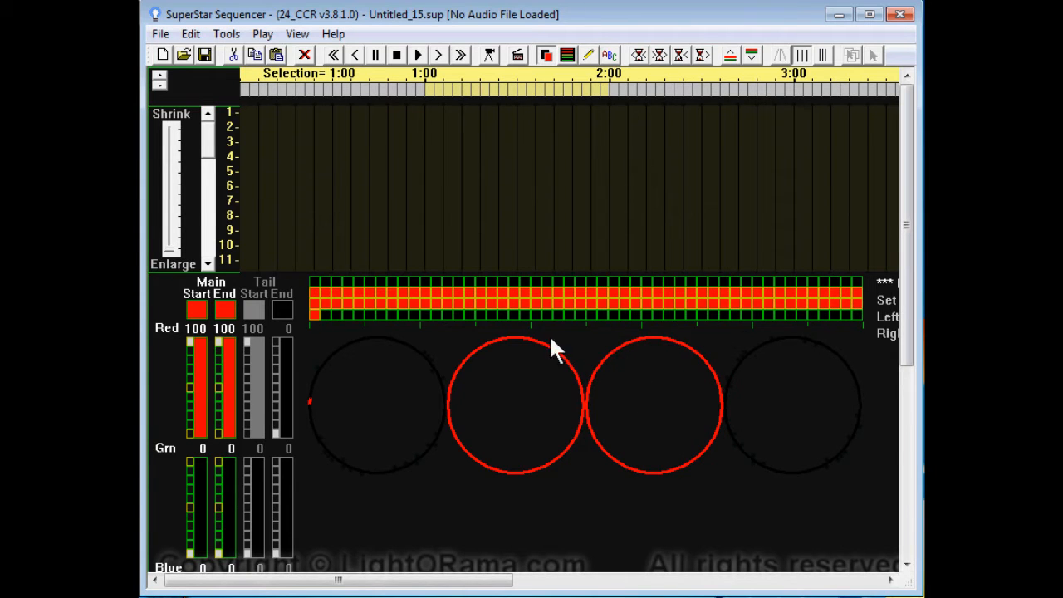
left_click_drag(322, 282, 858, 277)
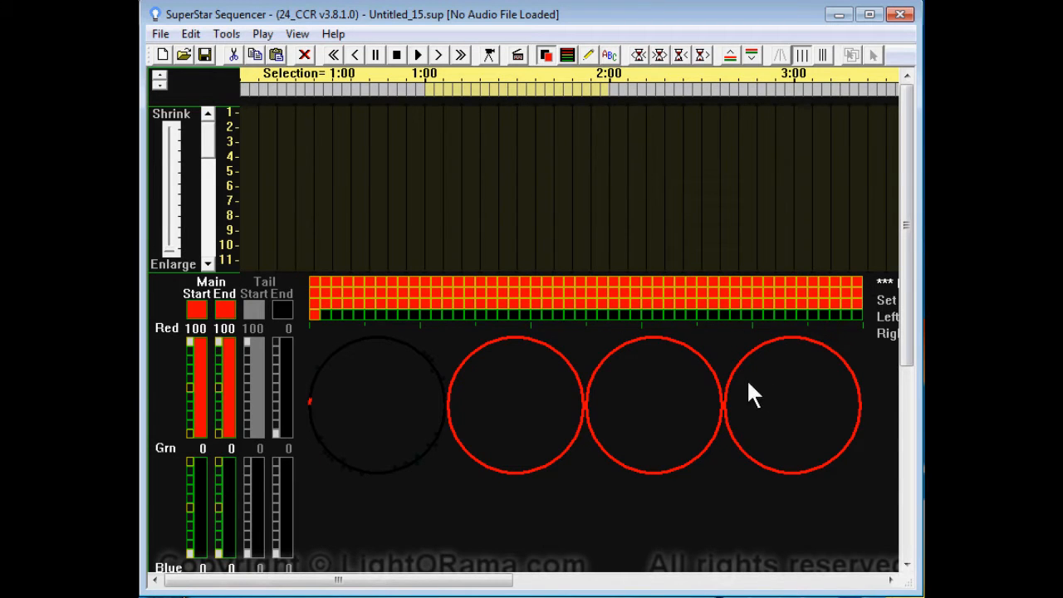
left_click_drag(312, 280, 858, 317)
key("Delete")
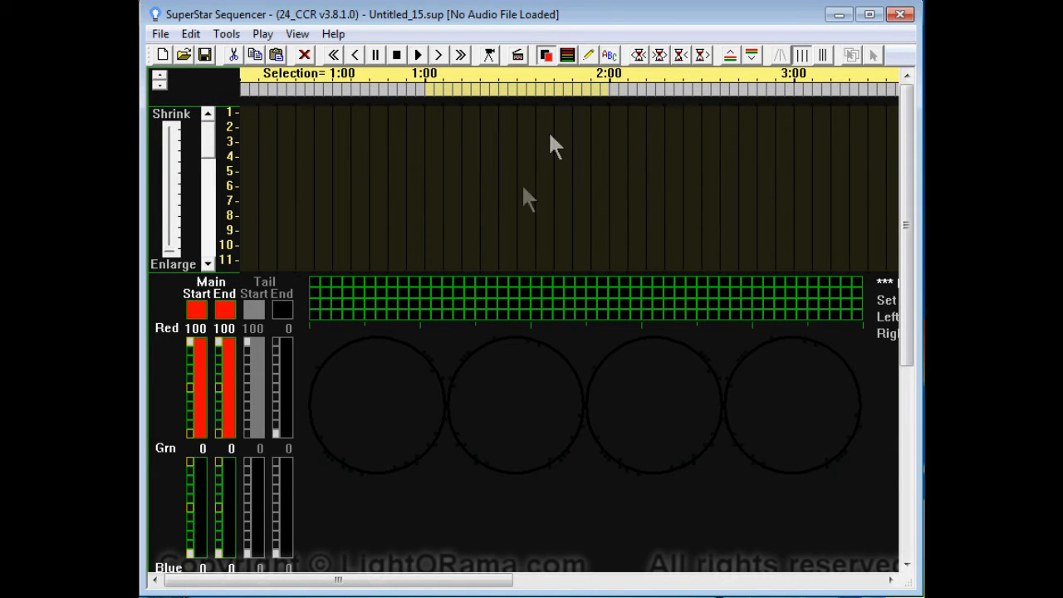
Step: Add a red morph from 1:00 to 2:00 on layer 2 across all four ribbons, with a tail time length of 0.50
left_click(568, 57)
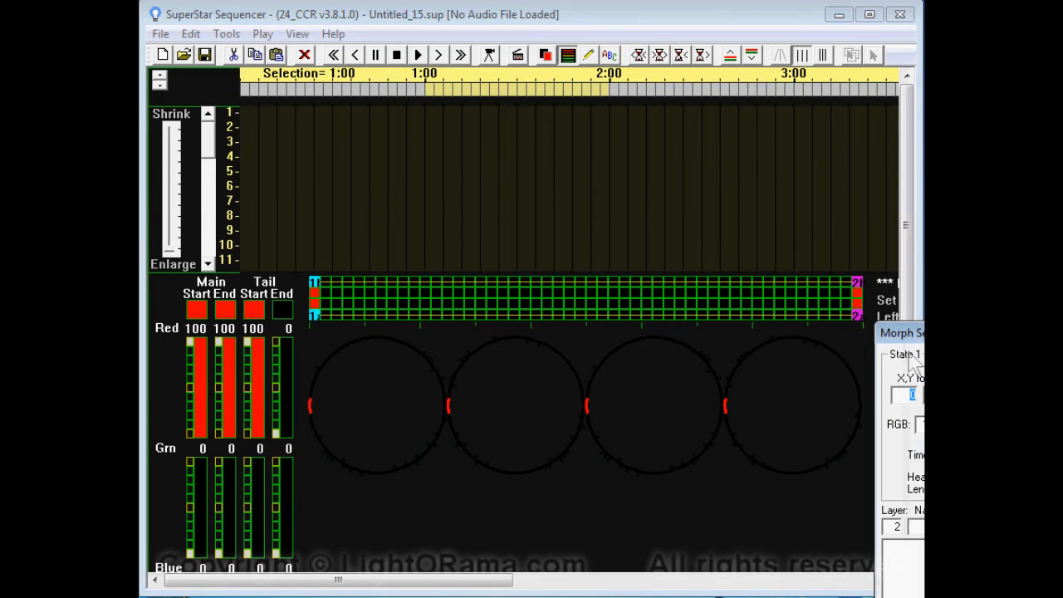
left_click_drag(906, 274, 557, 163)
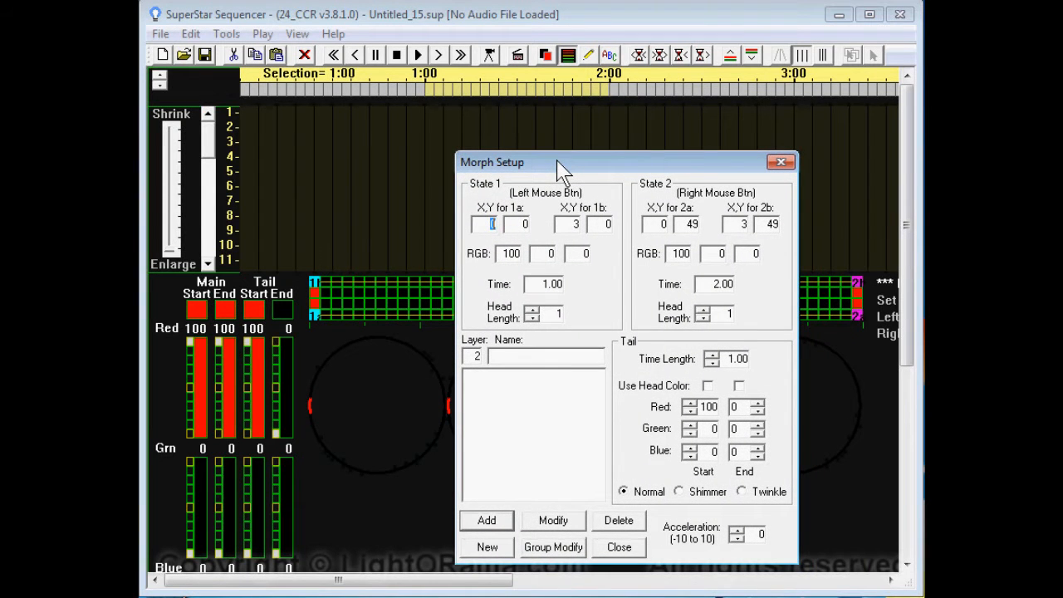
left_click(712, 363)
left_click(712, 362)
left_click(712, 363)
left_click(712, 362)
left_click(712, 363)
left_click(487, 524)
left_click_drag(612, 166, 1062, 262)
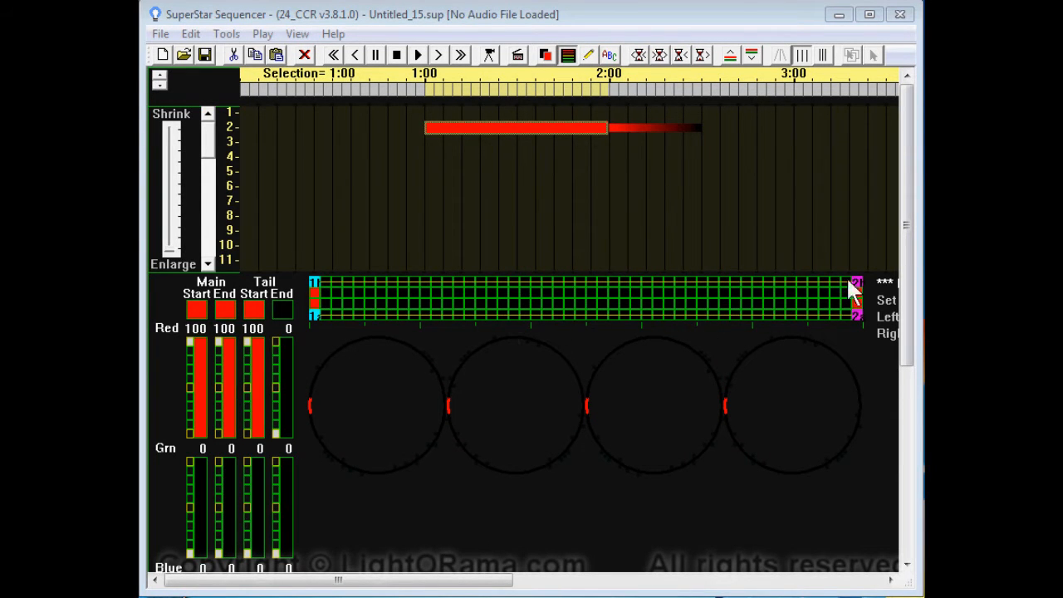
Step: Play the sequence and set the playback speed to 1/2x
left_click(418, 55)
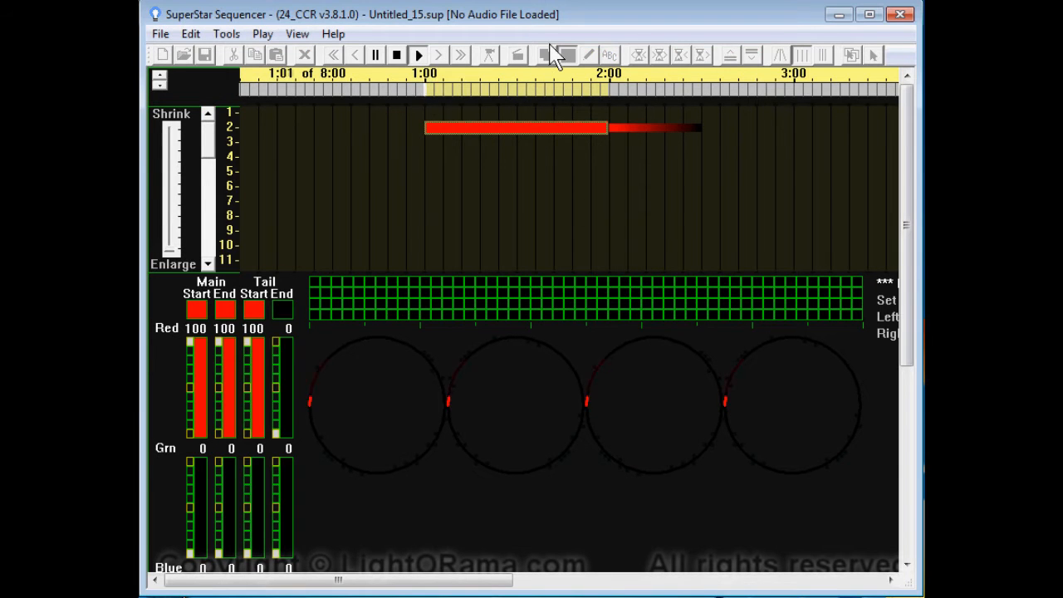
left_click(419, 57)
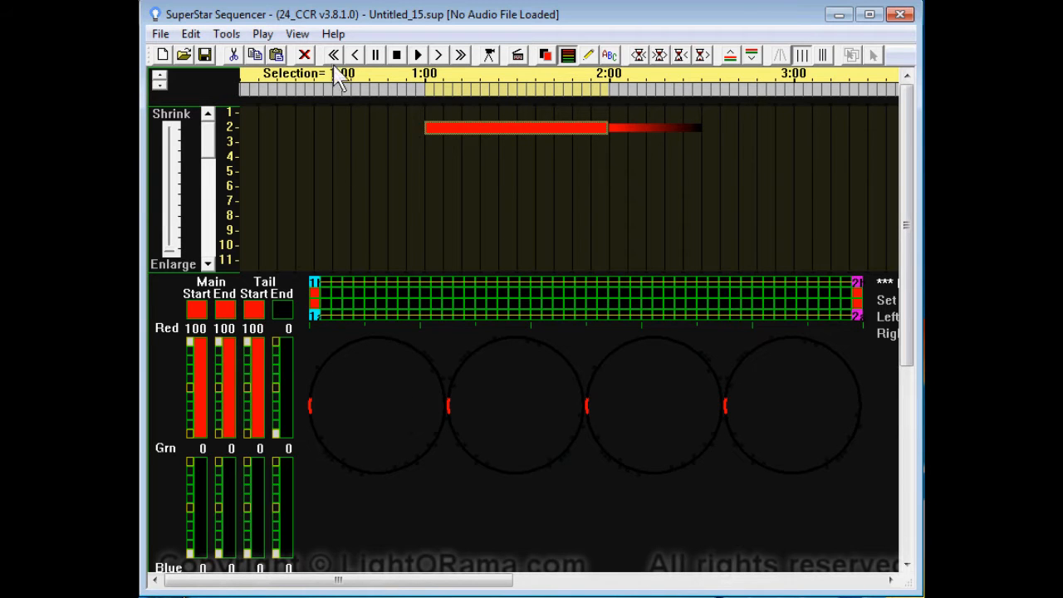
left_click(264, 34)
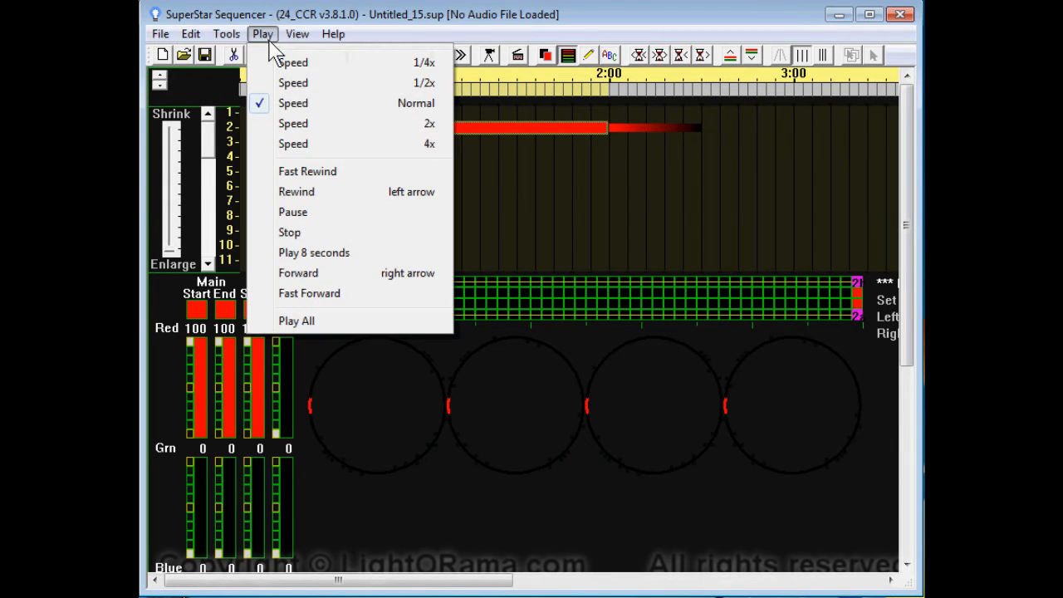
left_click(290, 84)
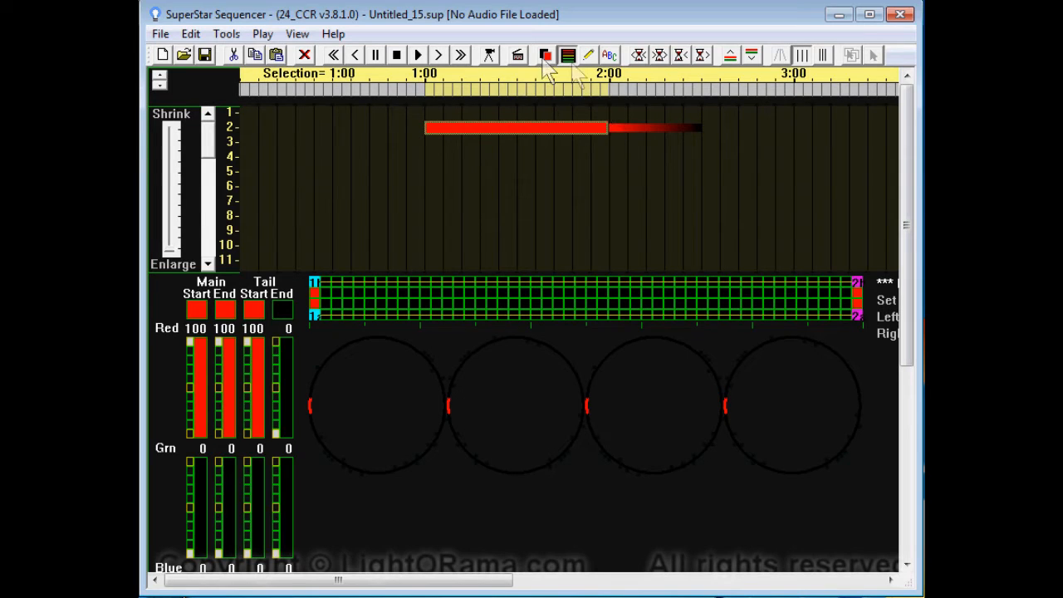
Step: Shorten the morph to a 0:50 duration starting at 0:50, and play the sequence
left_click(680, 55)
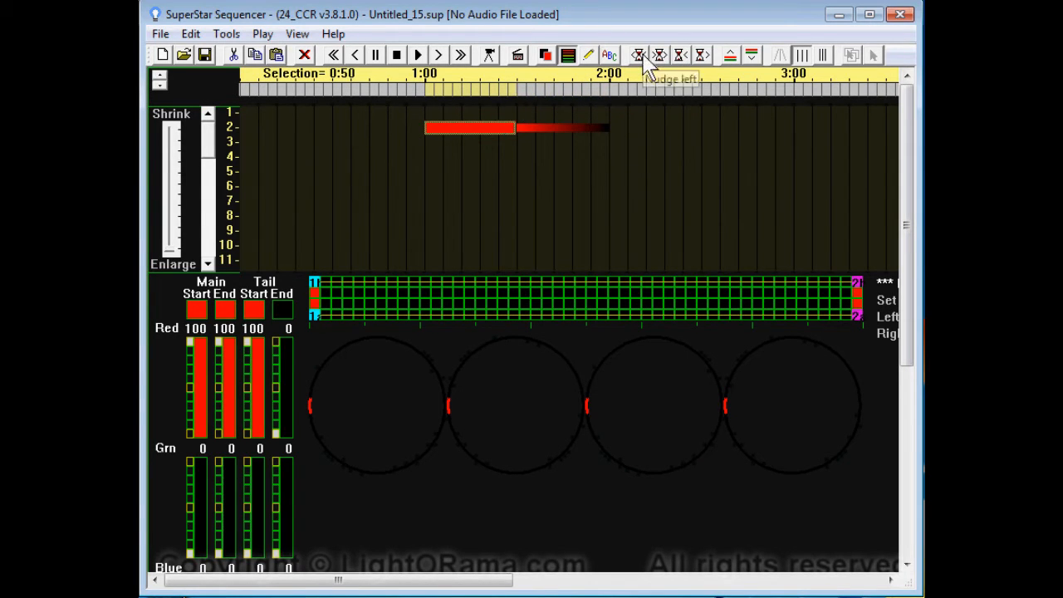
left_click(644, 59)
left_click(645, 58)
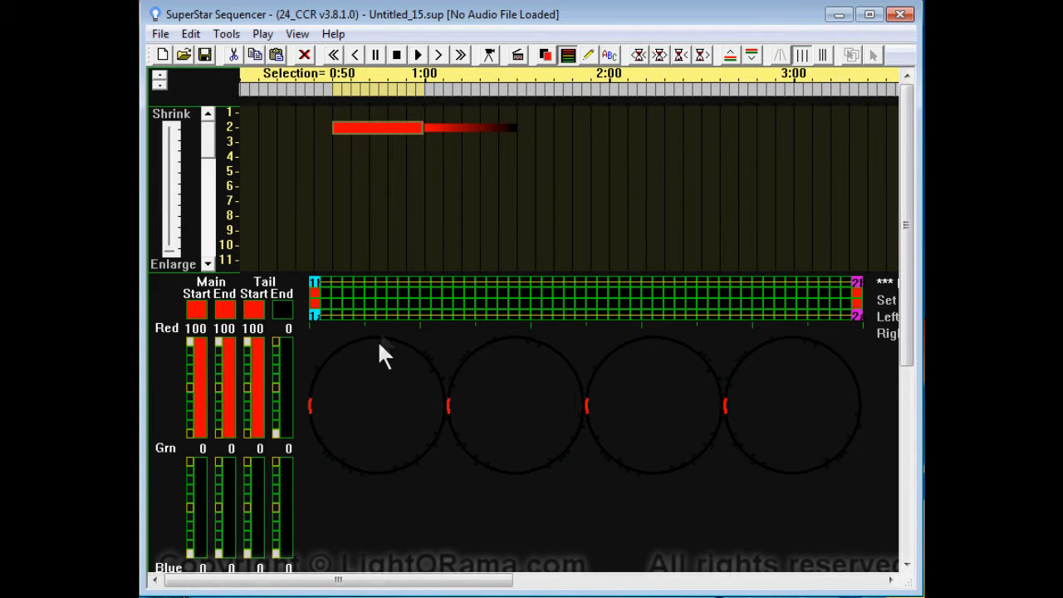
left_click(418, 54)
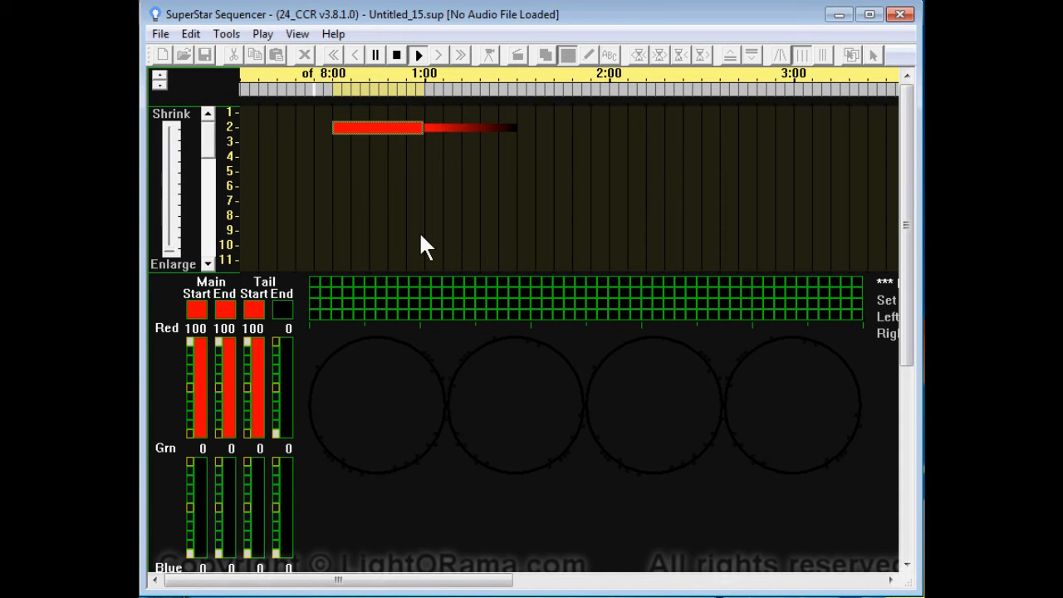
left_click(417, 58)
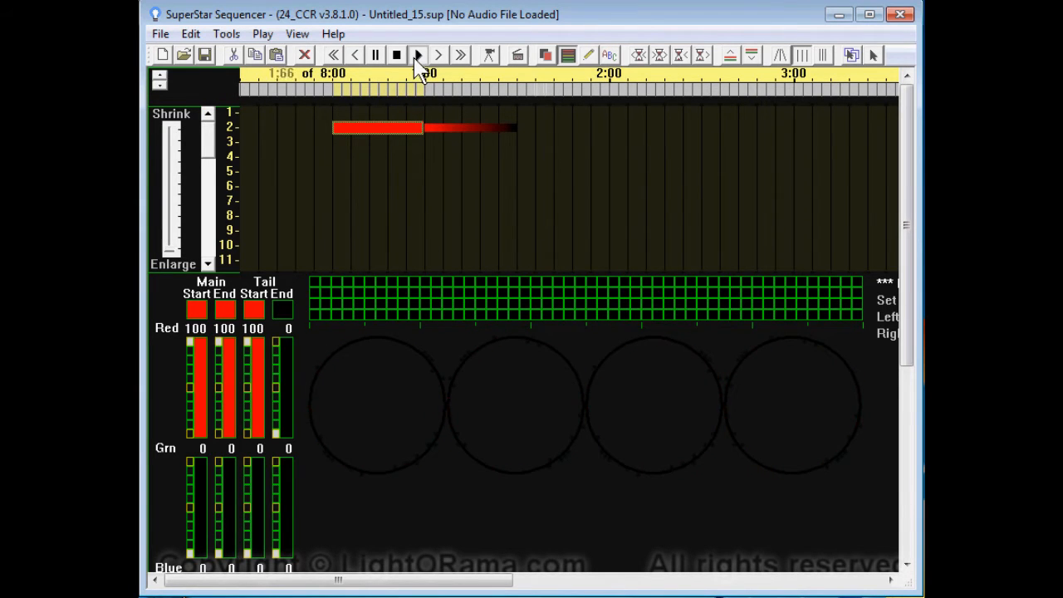
Step: Limit the morph to the first circle by running it from the first to the last cell of the lowest grid row, and play it
left_click(314, 314)
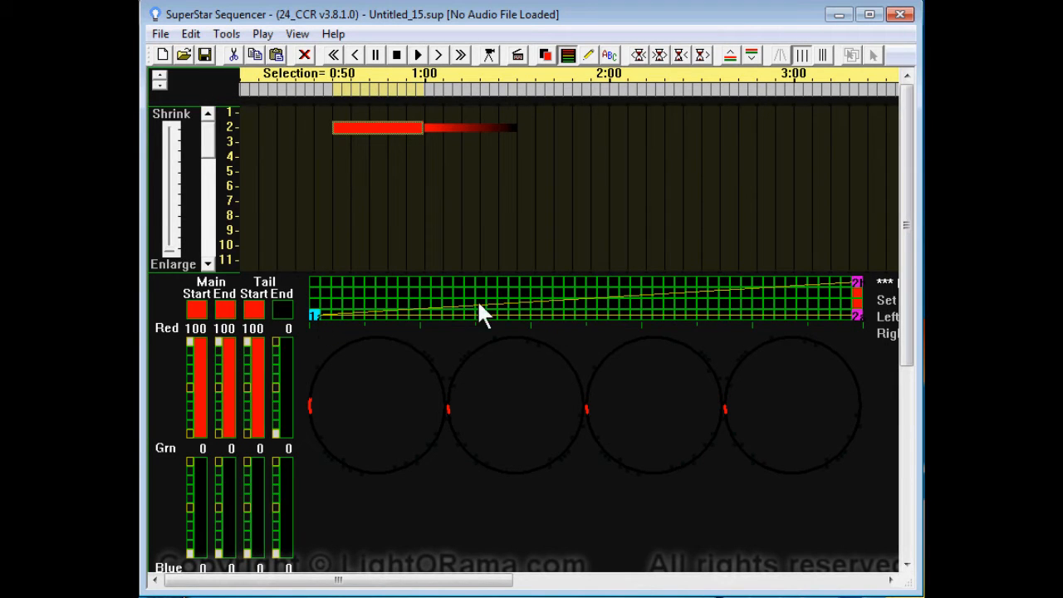
left_click(856, 316)
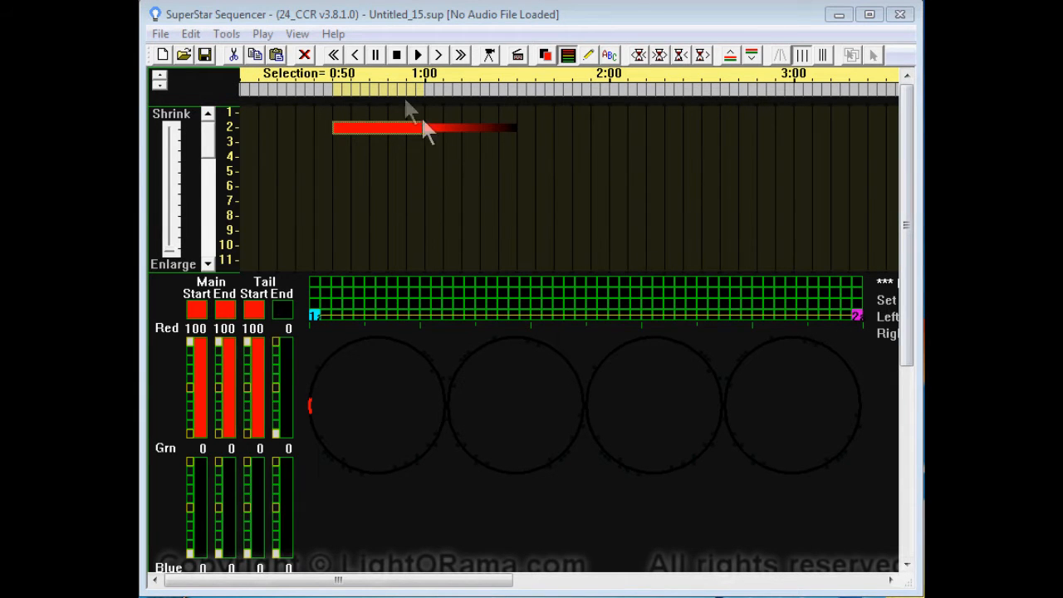
left_click(419, 55)
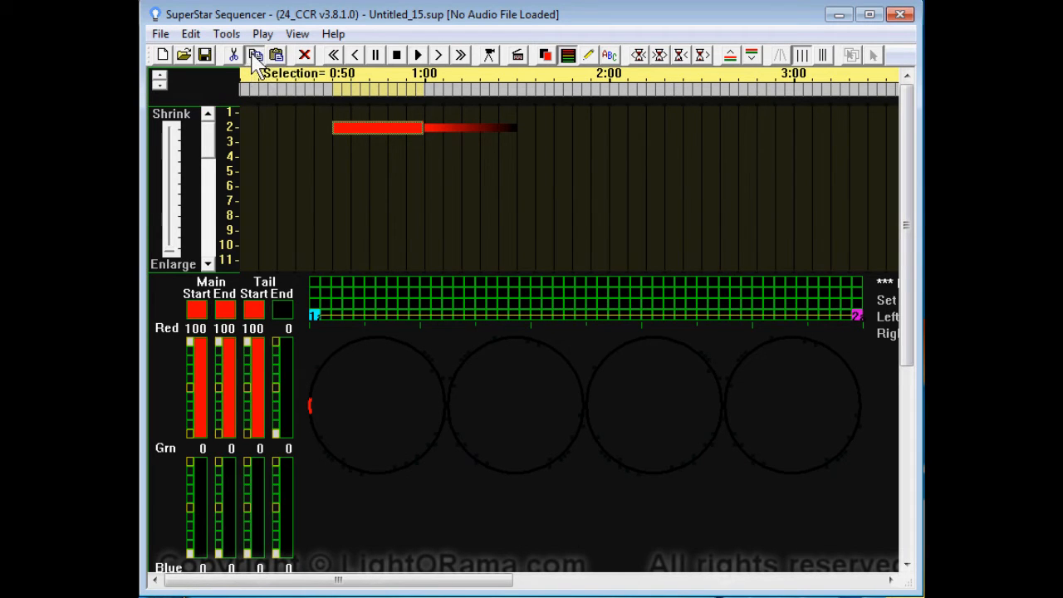
Step: Paste a copy of the morph at 1:00 and play the sequence
left_click(427, 84)
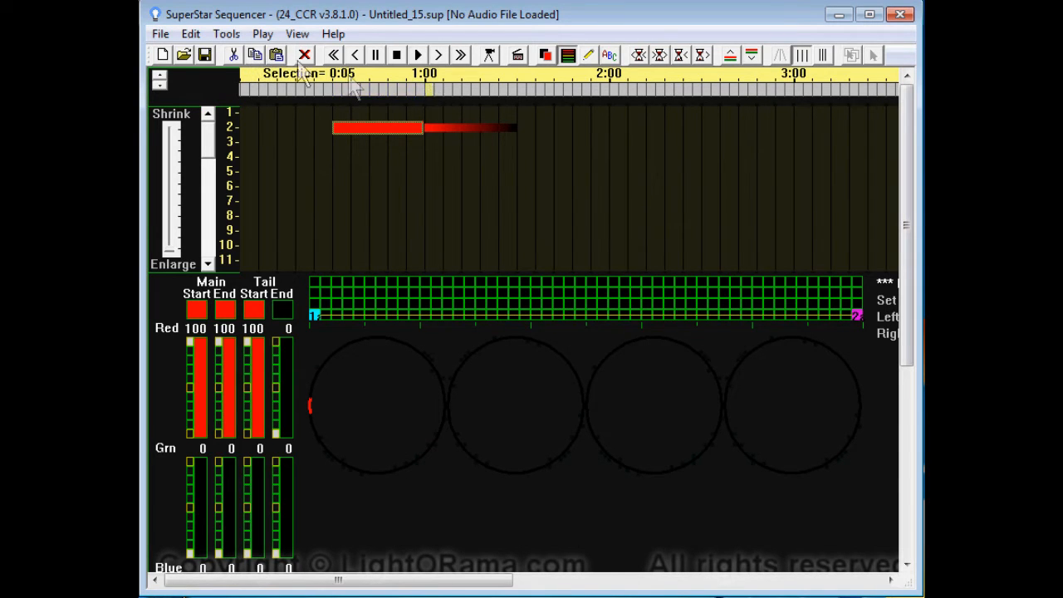
left_click(277, 54)
left_click(418, 54)
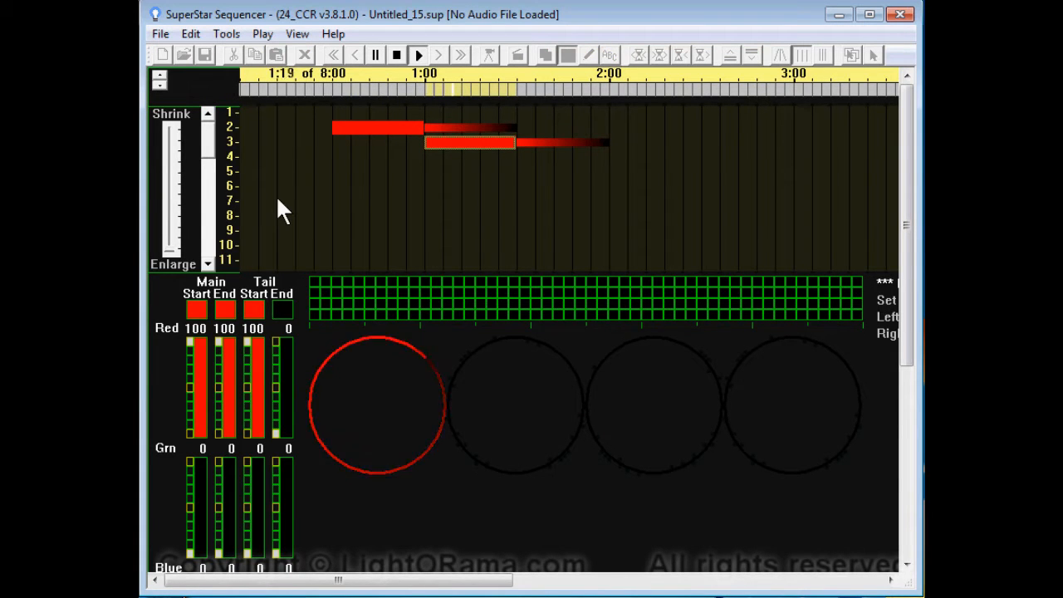
left_click(418, 53)
Step: Copy both morphs, paste them starting at 1:50, and play the sequence
left_click_drag(384, 124, 500, 151)
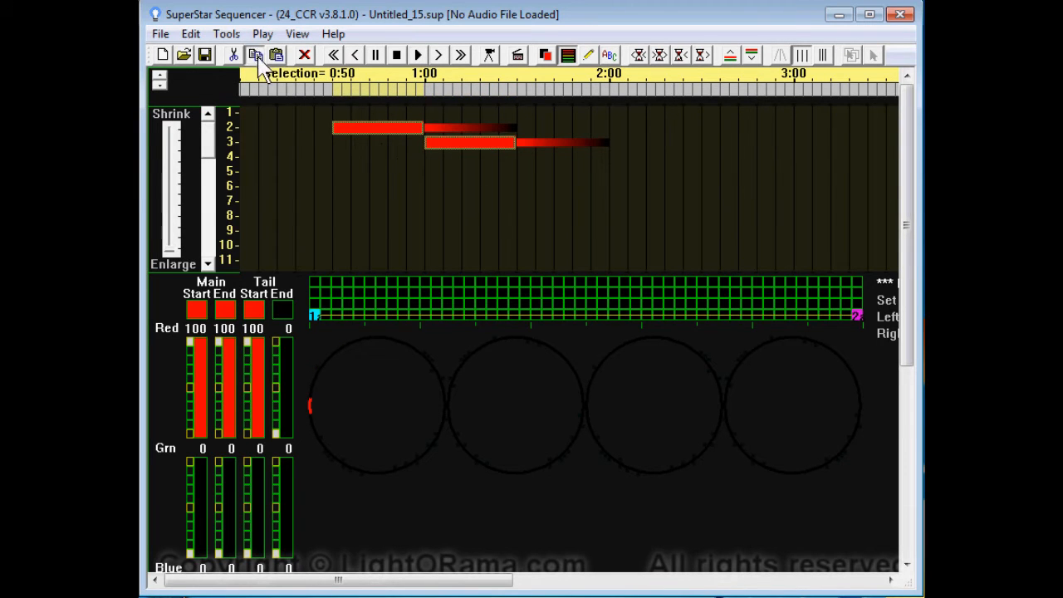
left_click(522, 88)
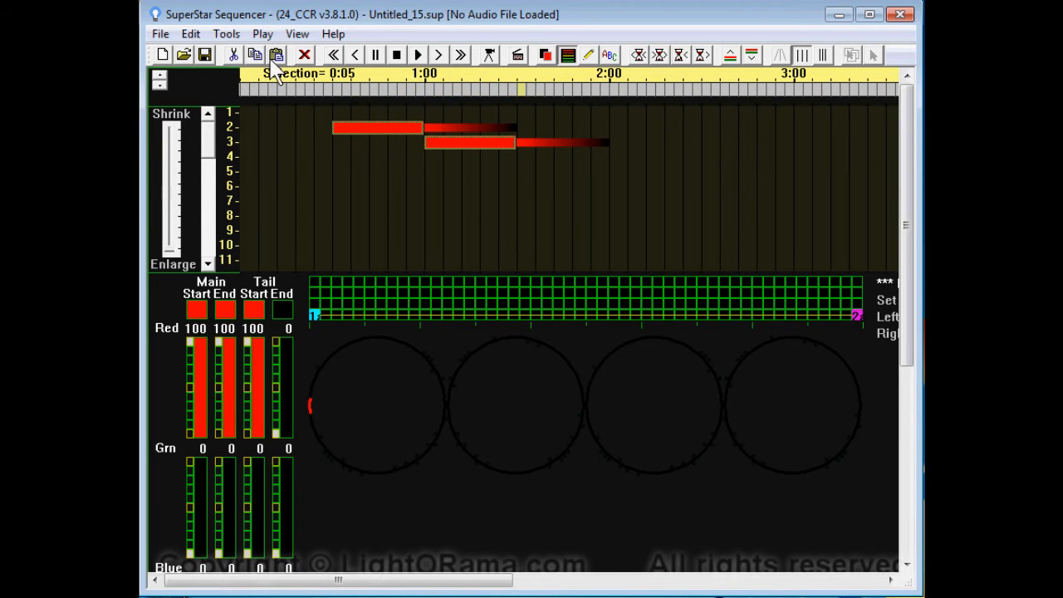
left_click(276, 54)
left_click(419, 54)
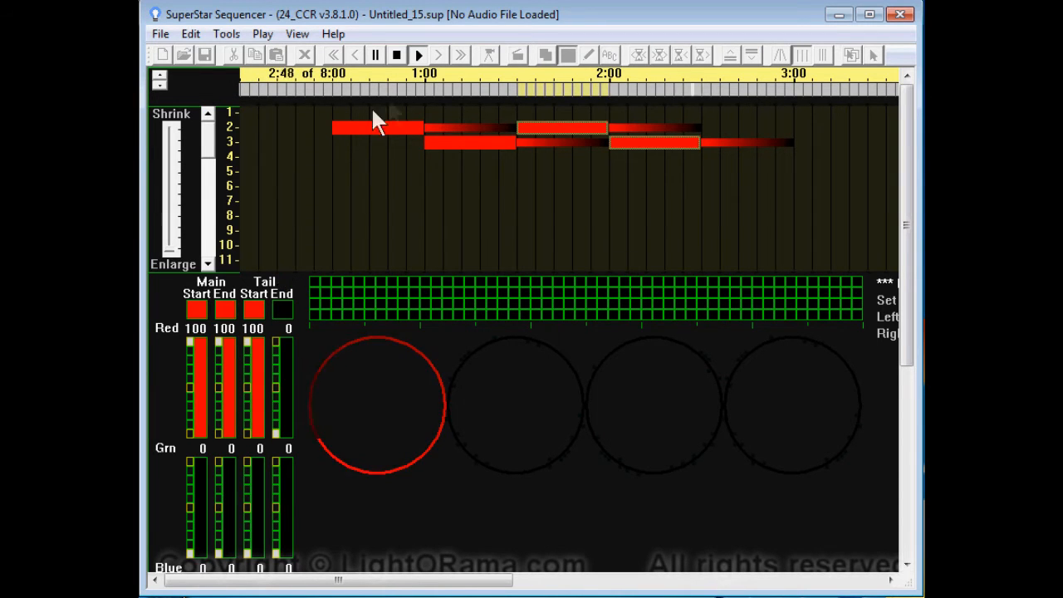
left_click(418, 63)
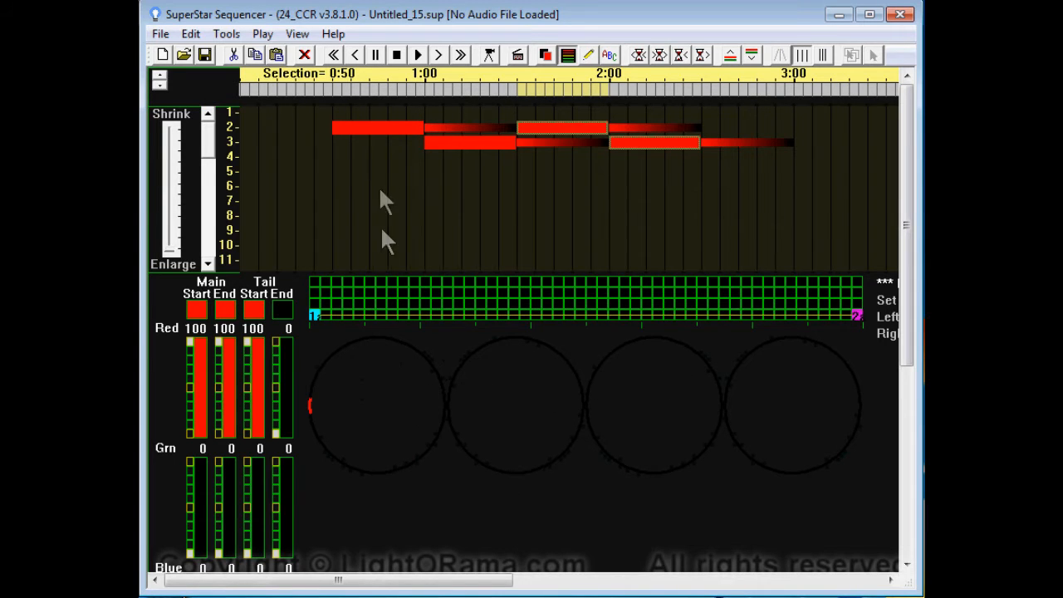
Step: Set the end point of the first morph on layer 2 to the middle of the lowest grid row
left_click(385, 131)
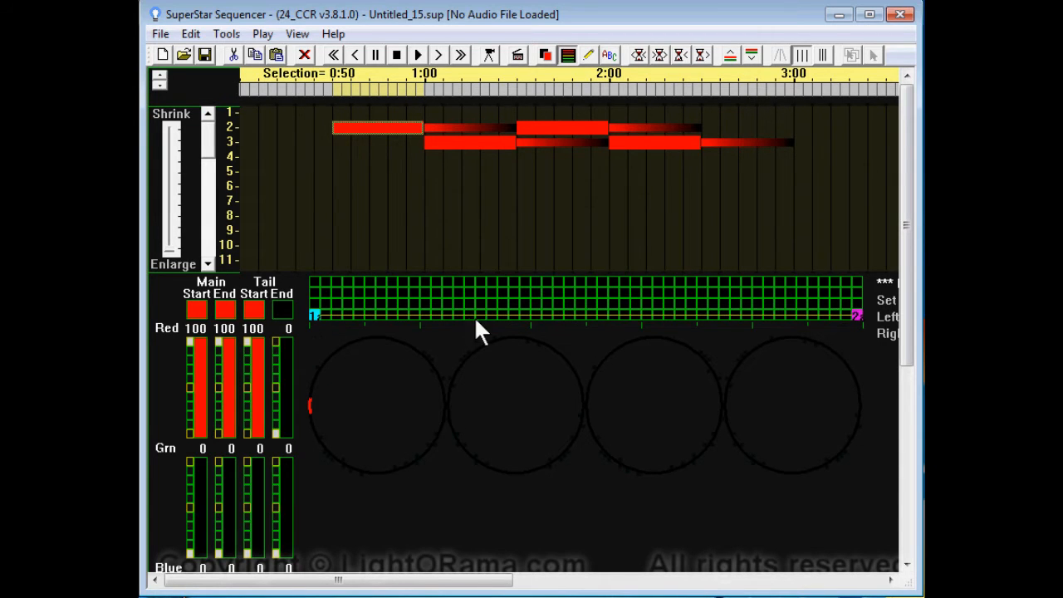
right_click(581, 315)
Step: Run the layer 3 morph at 1:00 from the last cell to the middle of the second-lowest grid row
left_click(465, 152)
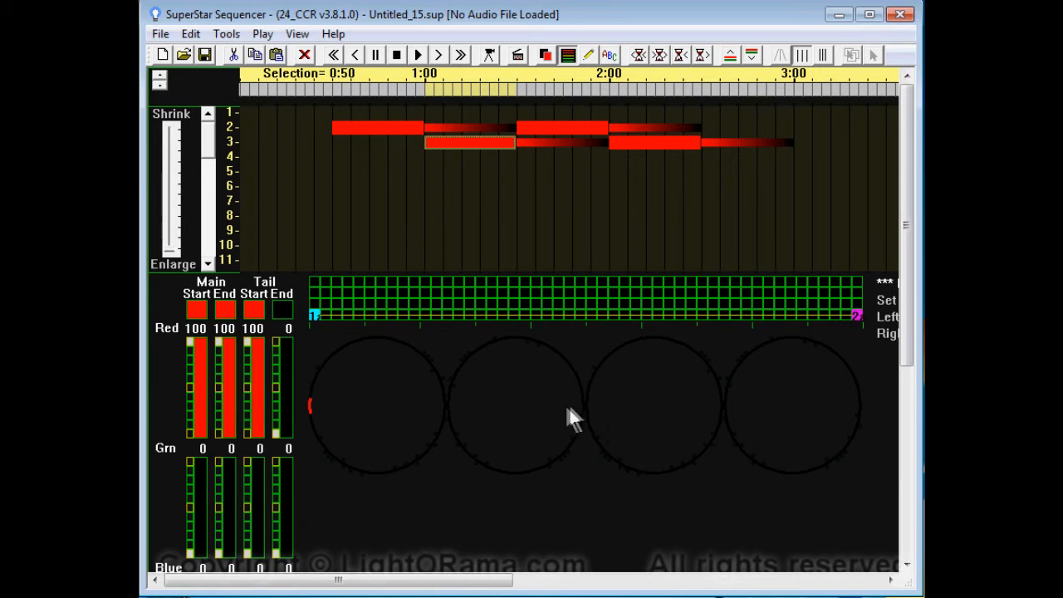
left_click(856, 302)
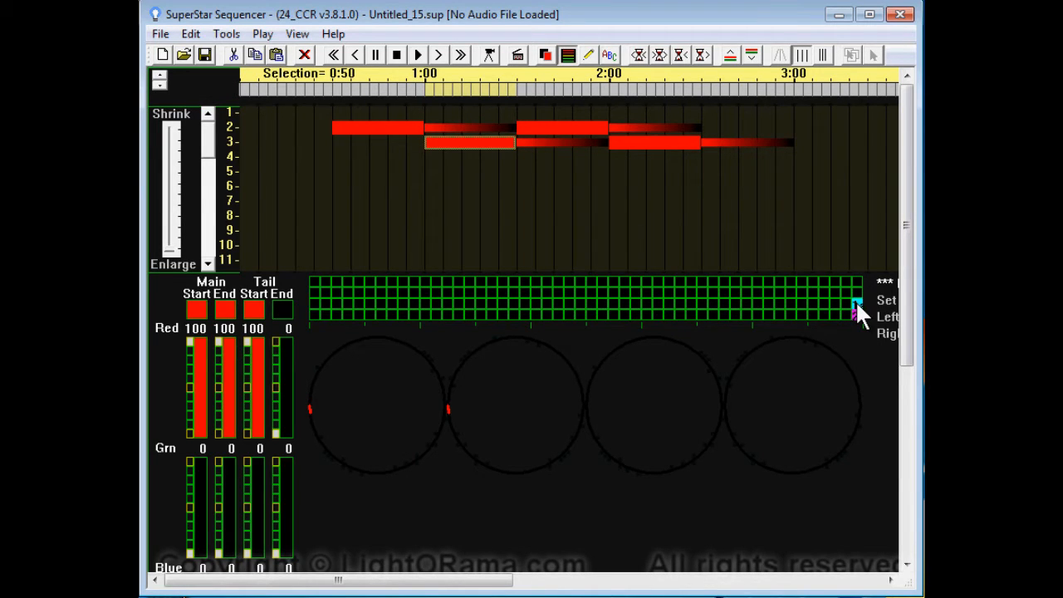
right_click(591, 303)
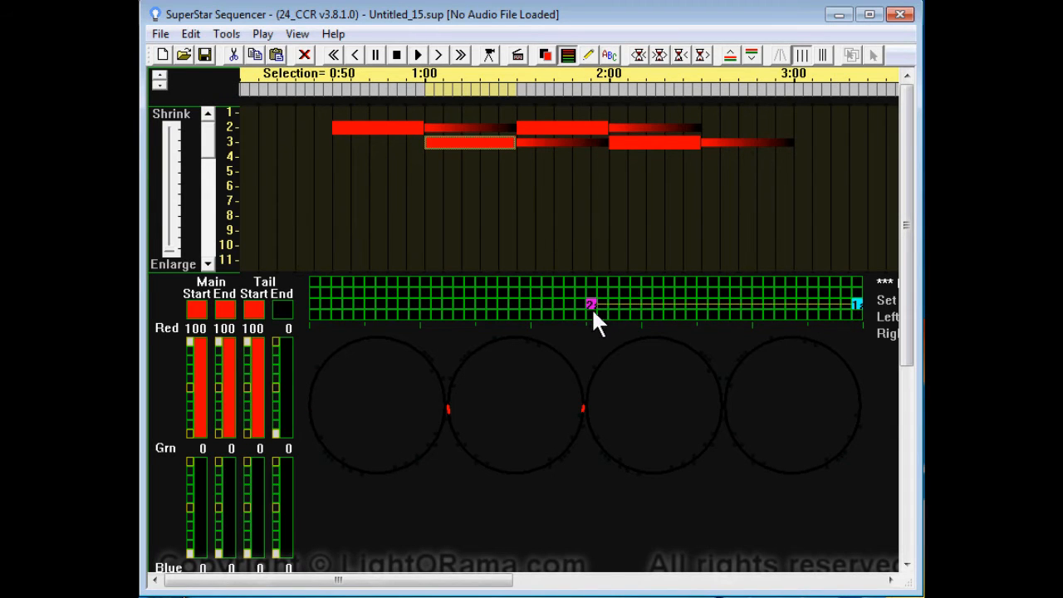
Step: Run the layer 2 morph at 1:50 from the first cell to the middle of the second-highest grid row
left_click(536, 131)
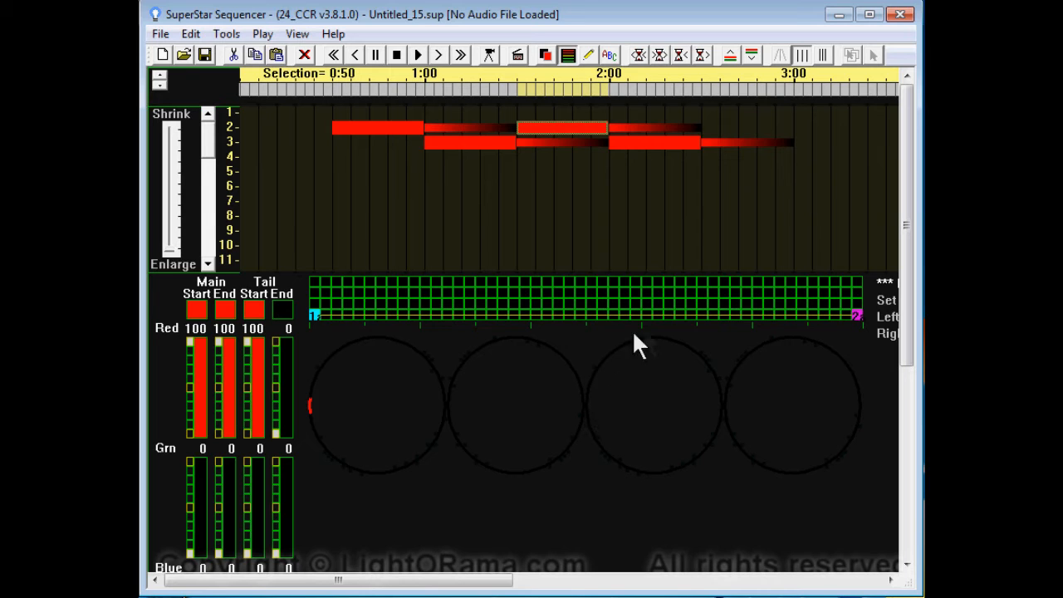
left_click(314, 296)
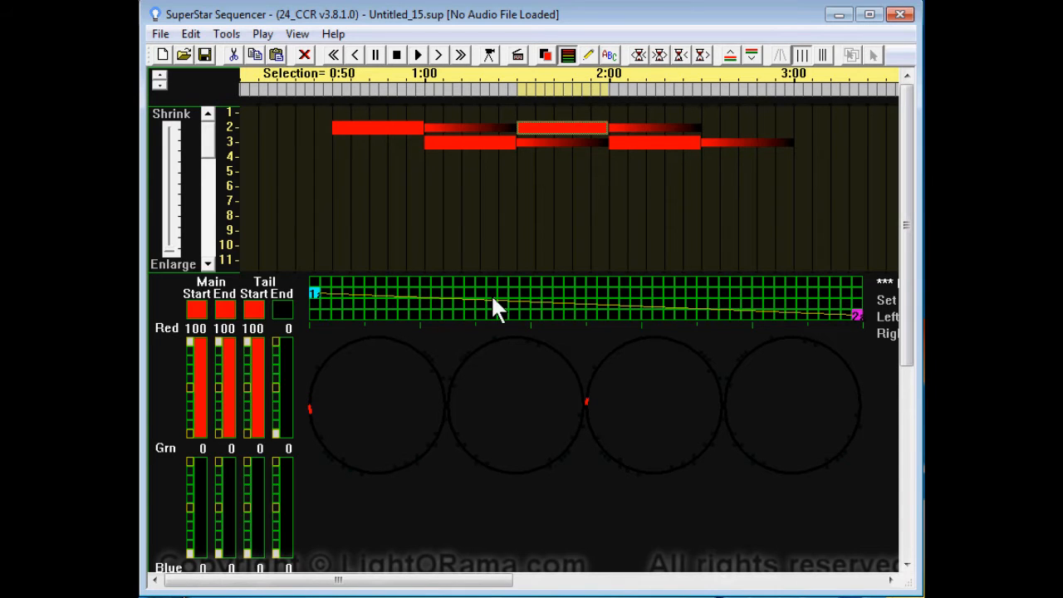
left_click(580, 292)
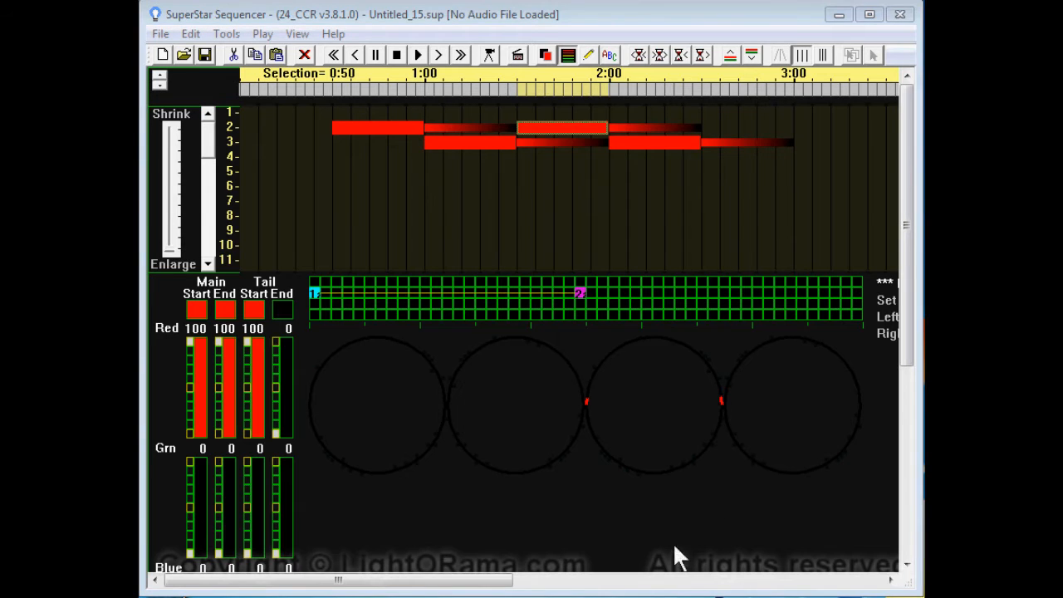
Step: Run the layer 3 morph at 2:00 from the last cell to the middle of the highest grid row, and play the sequence
left_click(644, 150)
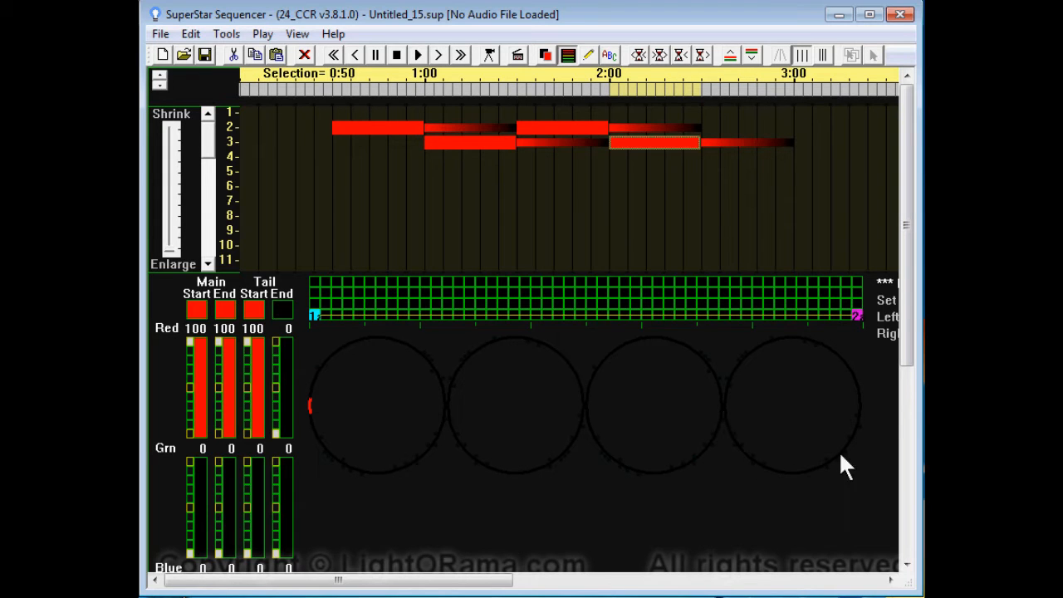
left_click(856, 281)
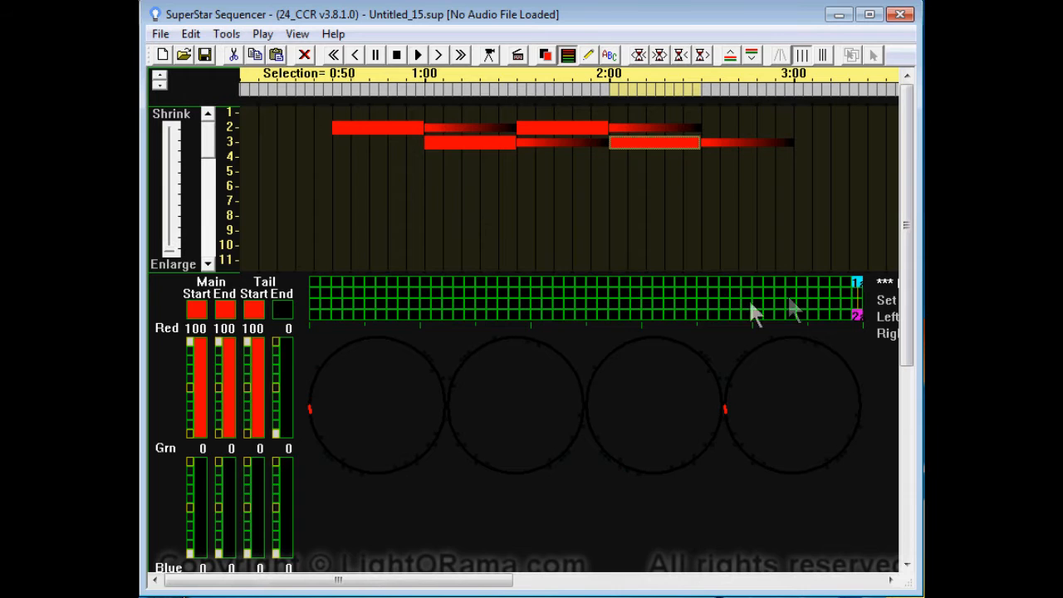
left_click(593, 283)
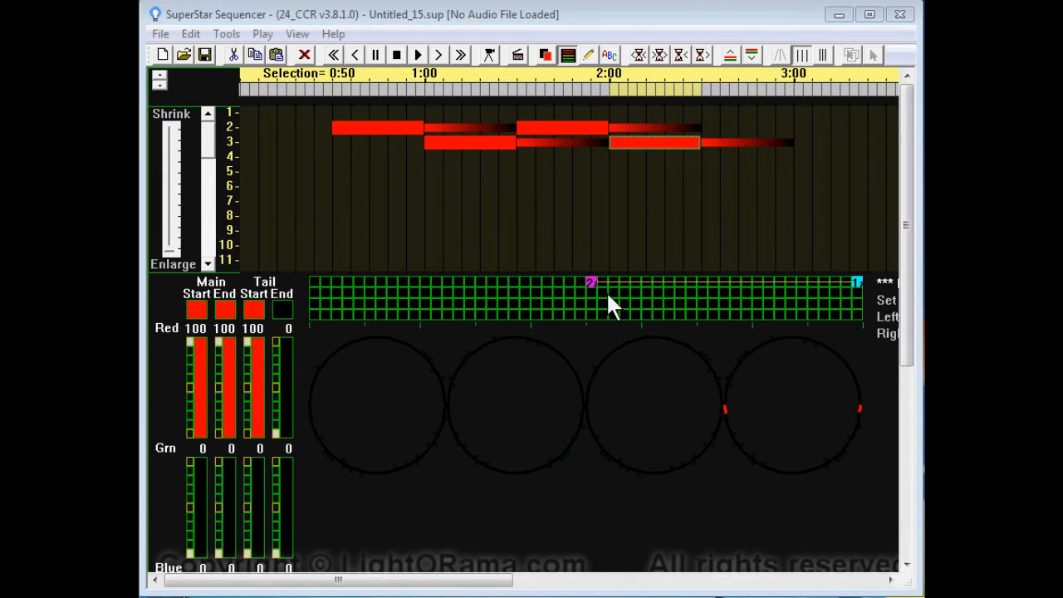
left_click(417, 55)
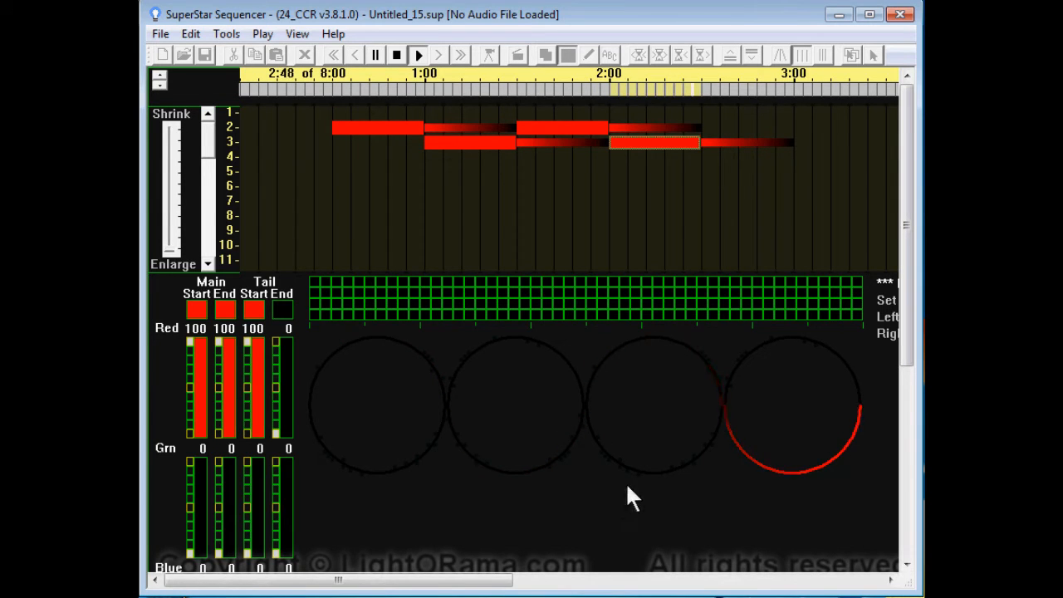
left_click(397, 55)
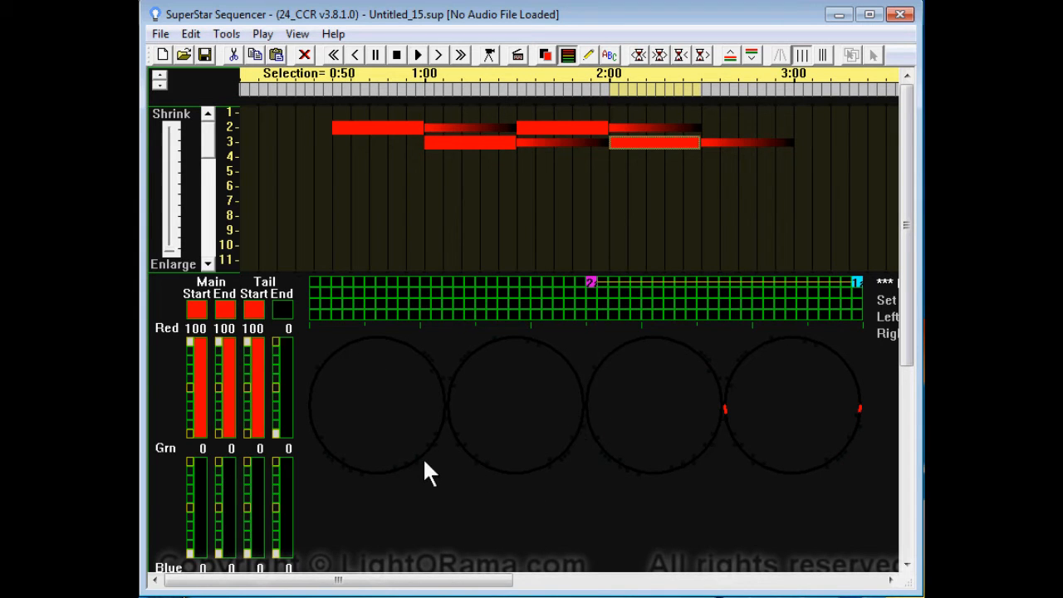
Step: Copy all four red morphs and paste them starting at 3:50
left_click_drag(377, 133, 705, 155)
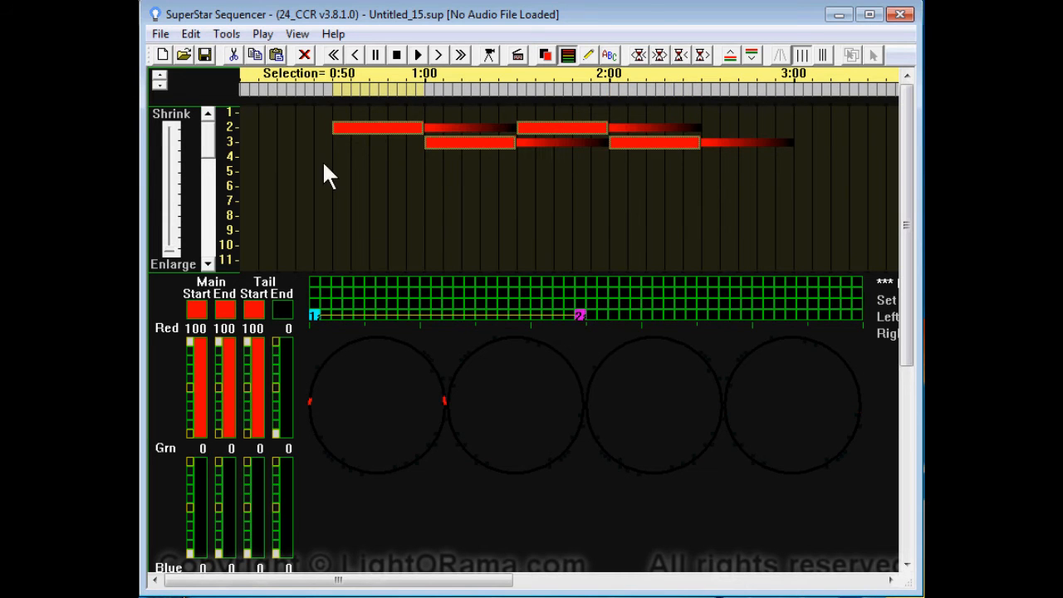
left_click(443, 57)
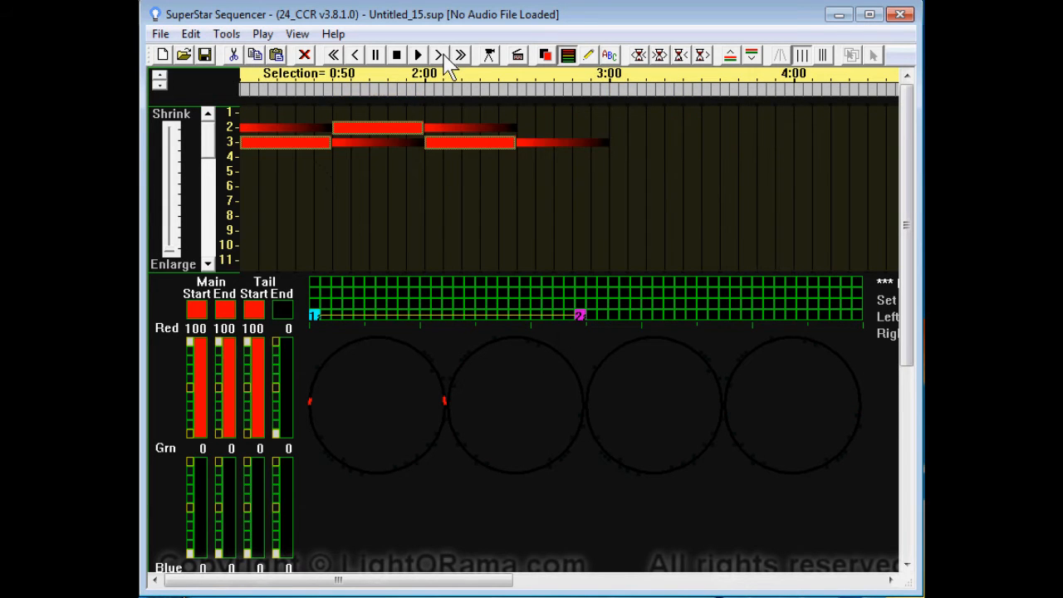
left_click(445, 58)
left_click(445, 58)
left_click(430, 90)
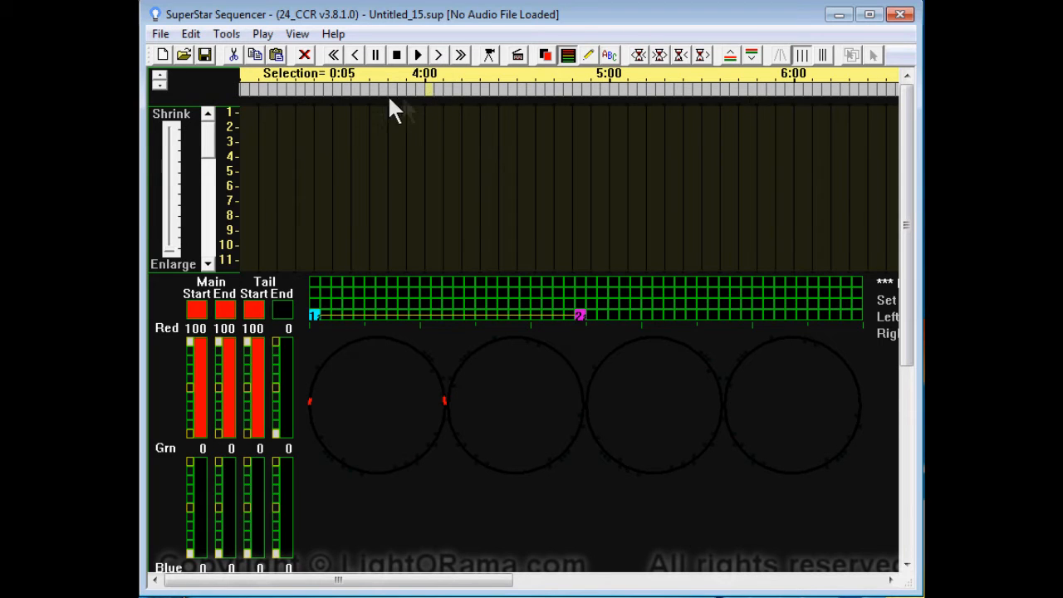
left_click(277, 55)
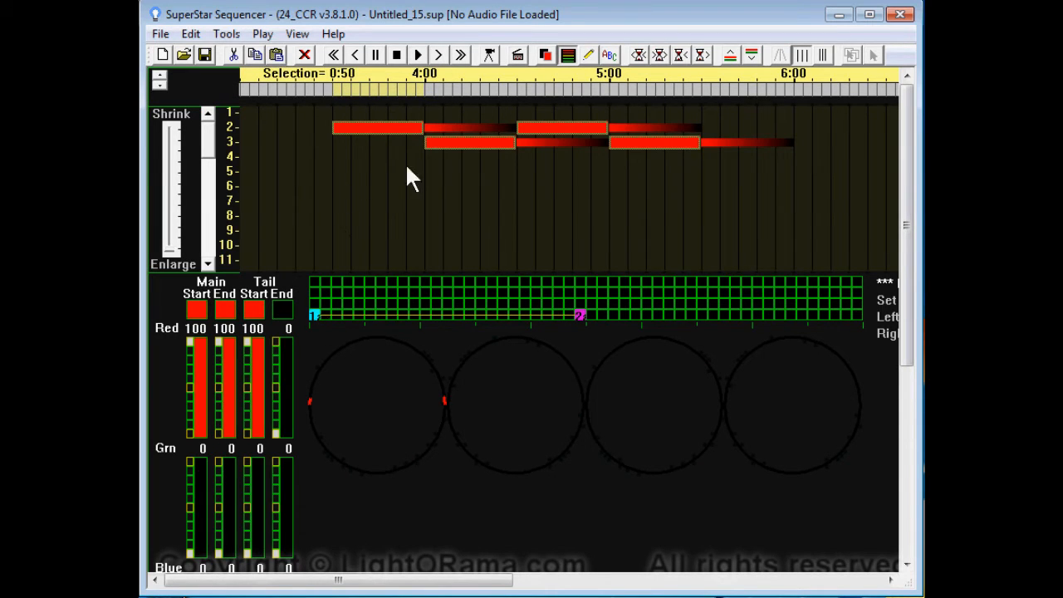
Step: Set red to 0 for all colours and green to 100 for the main start, main end and tail start
left_click(190, 434)
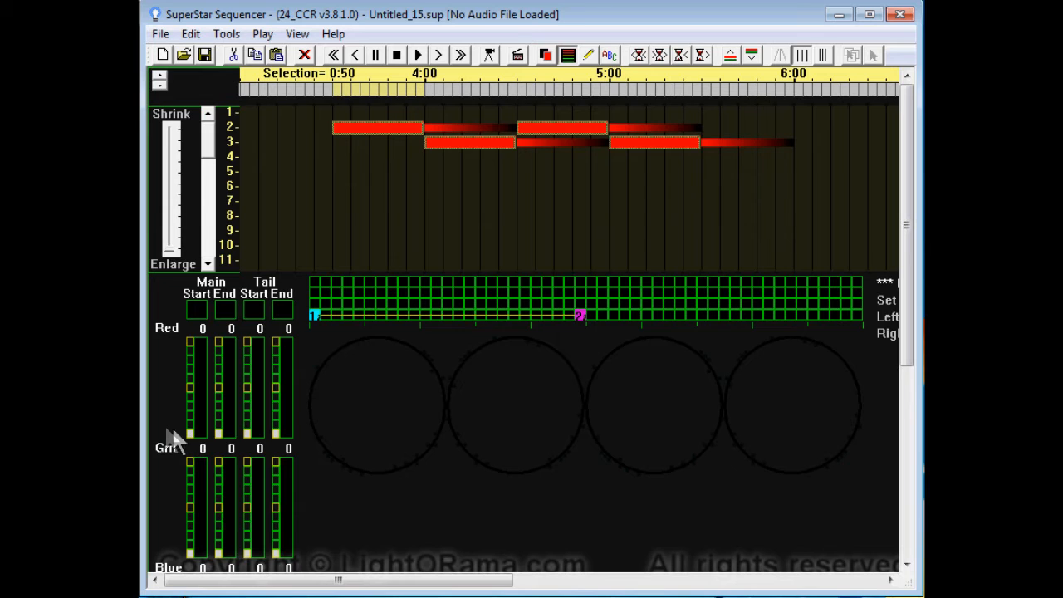
left_click(246, 461)
left_click(220, 460)
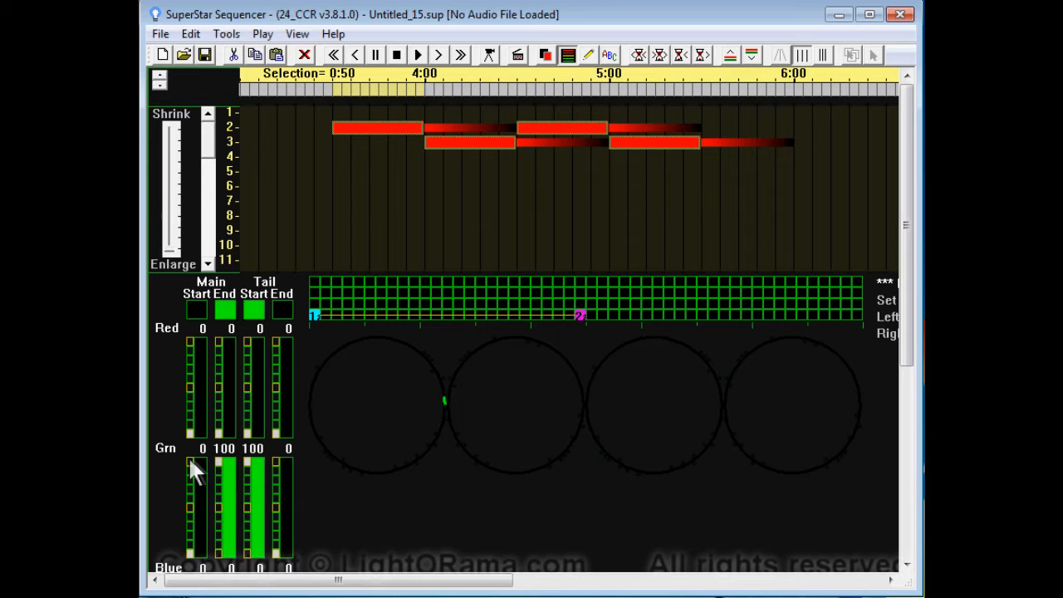
left_click(189, 462)
right_click(190, 554)
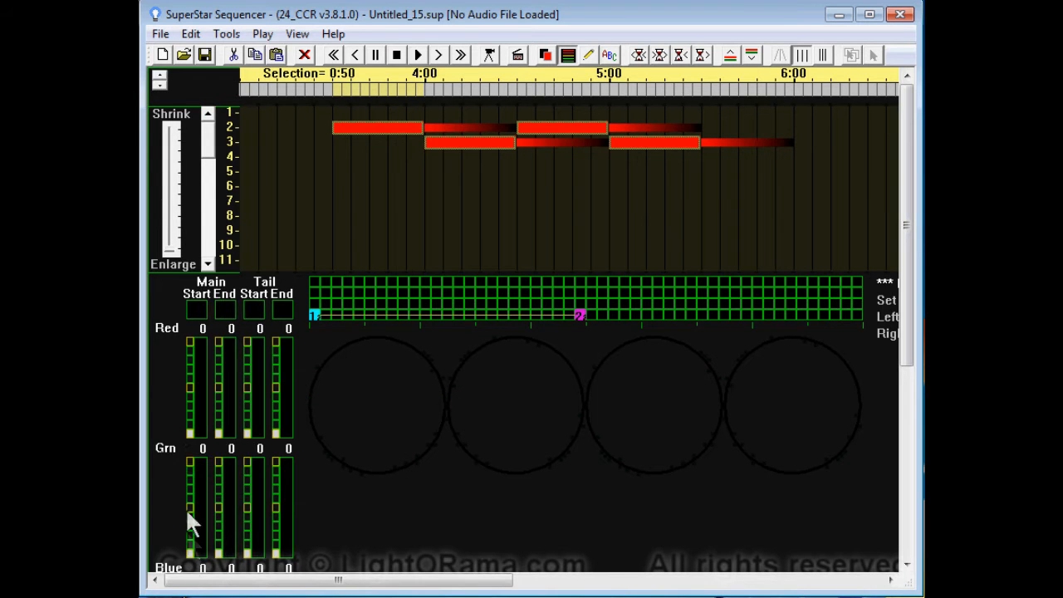
right_click(187, 457)
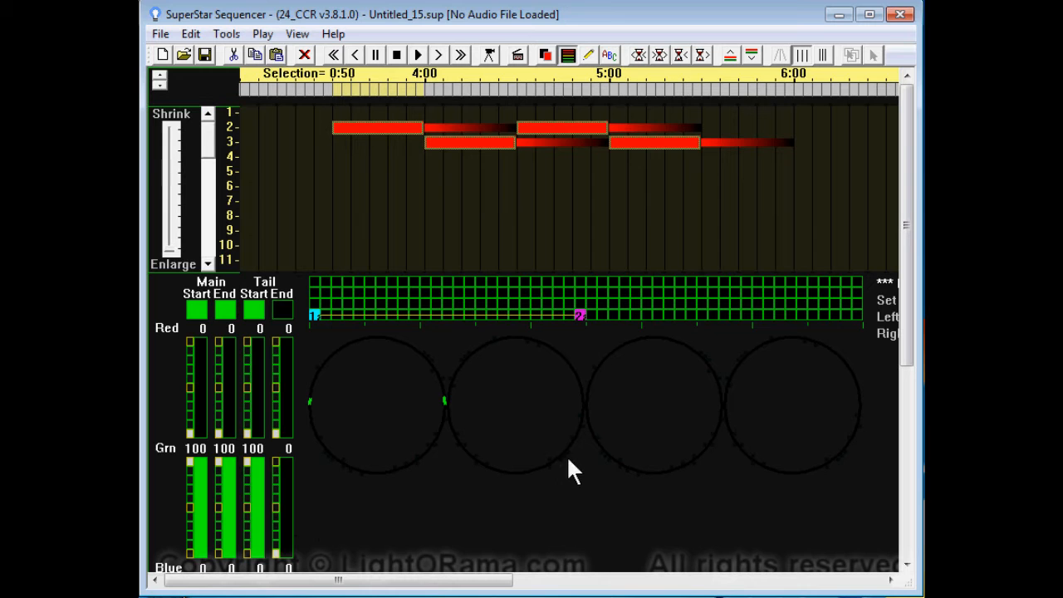
Step: Apply the green colours to the four pasted morphs with Group Modify, and play the sequence
left_click_drag(924, 250, 594, 172)
left_click(559, 563)
left_click(586, 588)
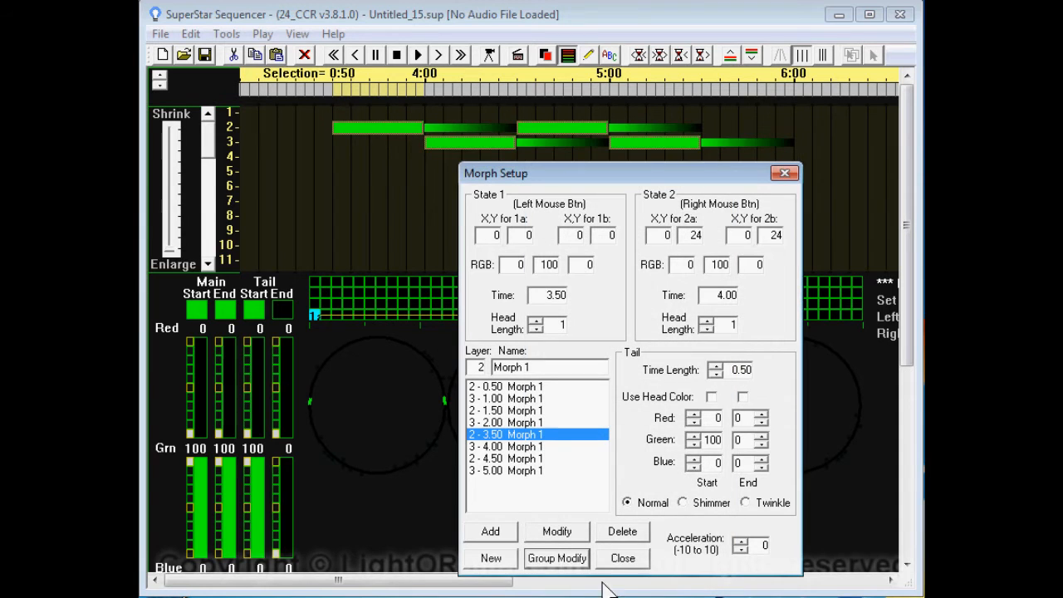
left_click_drag(579, 174, 1049, 149)
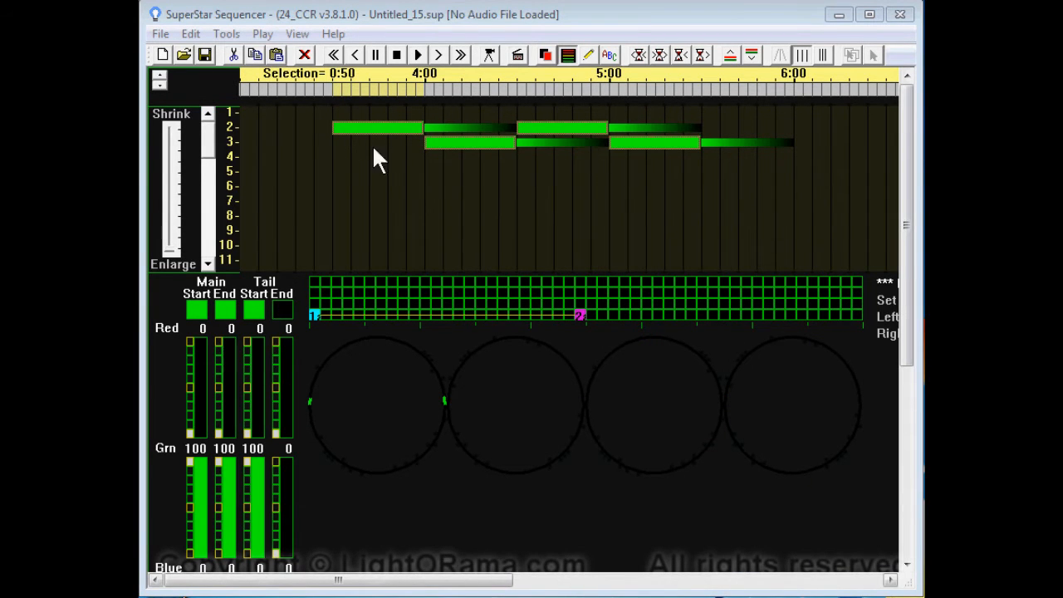
left_click(417, 55)
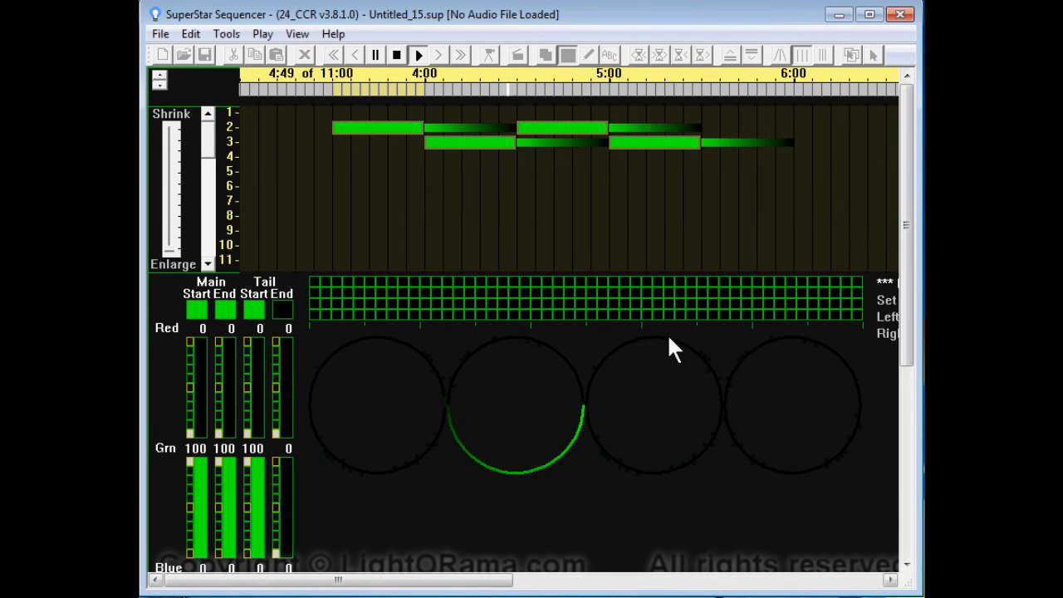
left_click(419, 55)
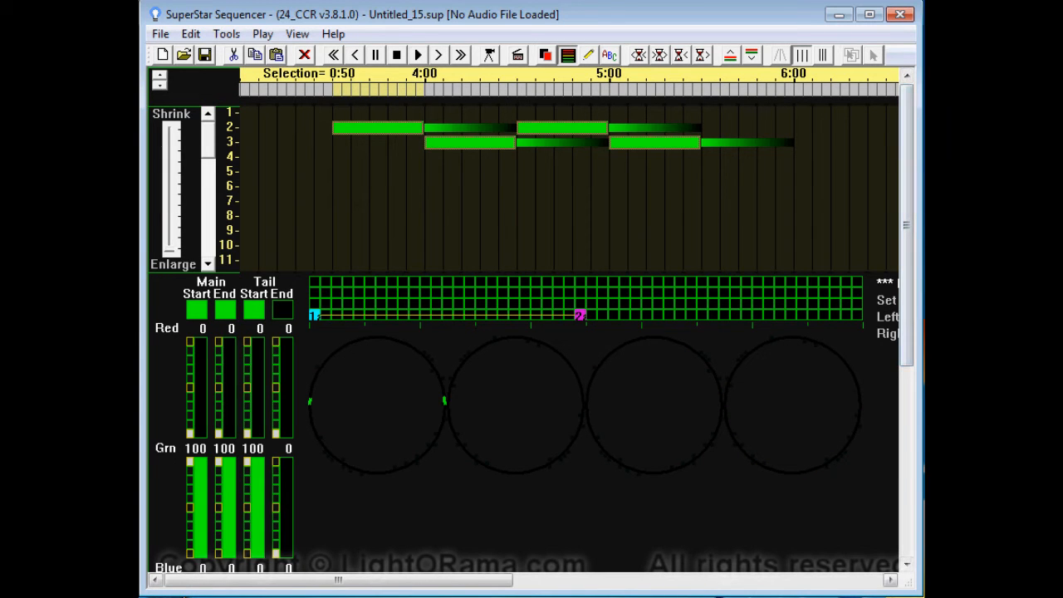
Step: Reverse the direction of the four green morphs using Group Modify with Move End Points and Reverse Direction enabled
left_click_drag(1051, 160, 541, 150)
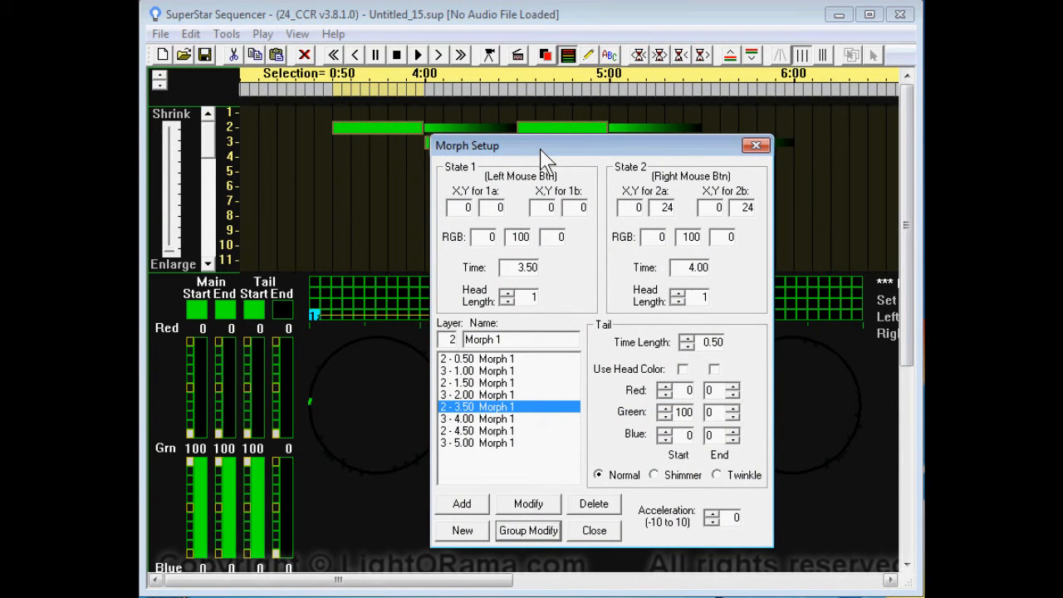
left_click_drag(541, 151, 539, 149)
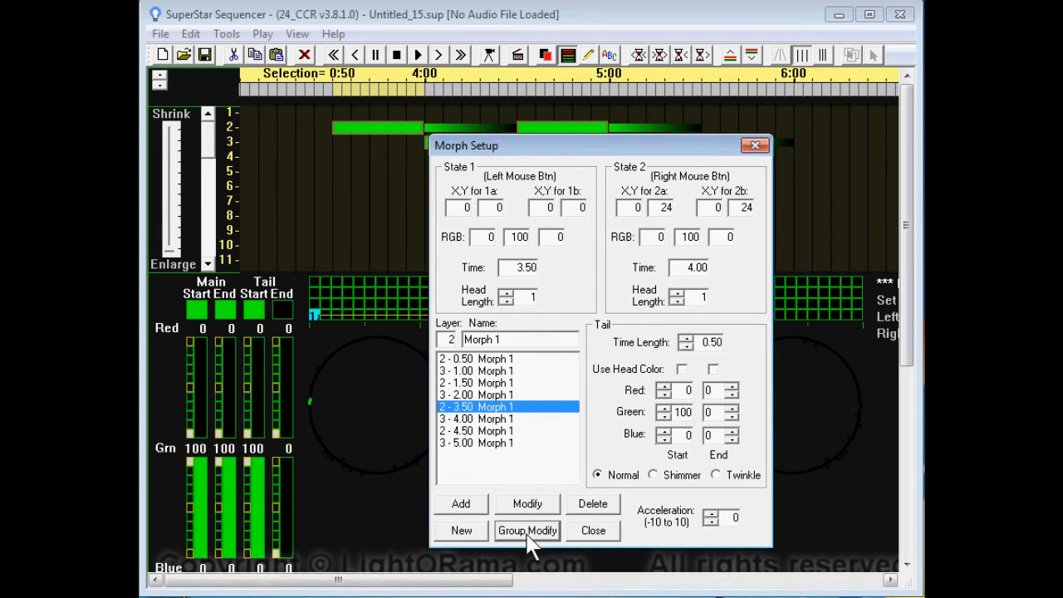
left_click_drag(546, 144, 560, 164)
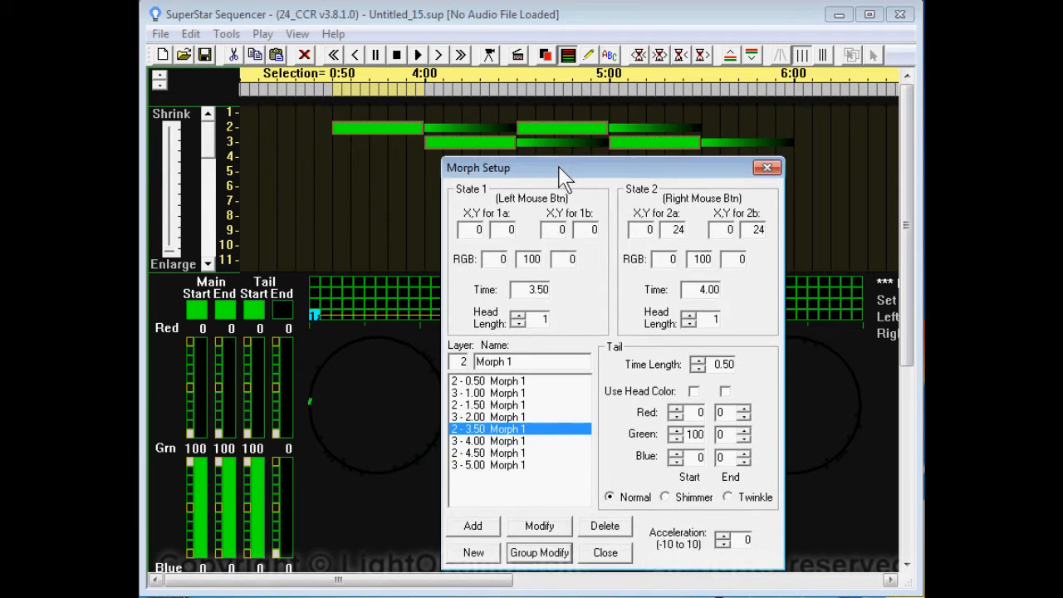
left_click(548, 555)
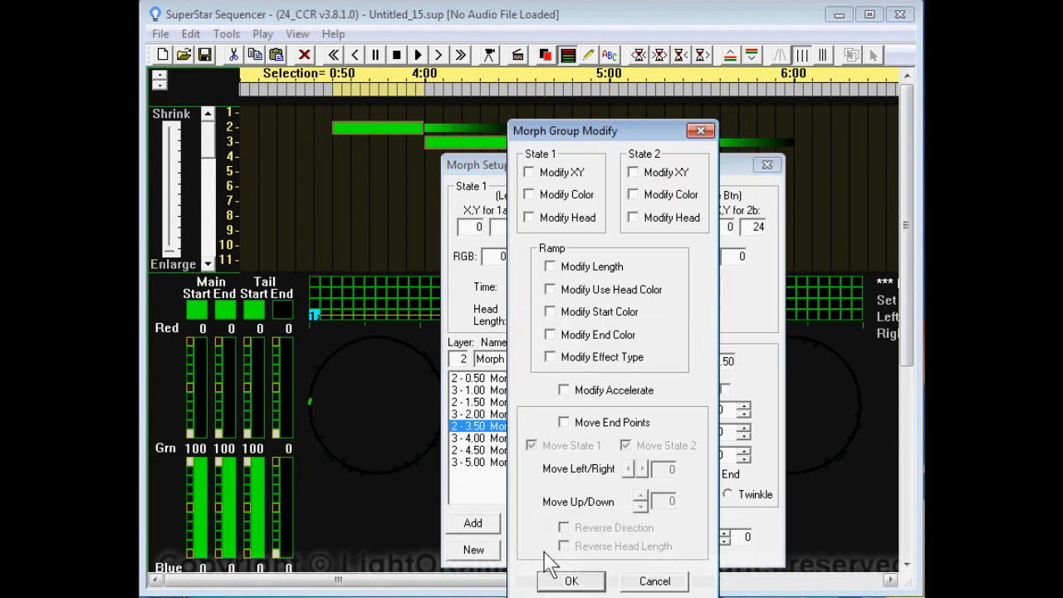
left_click(564, 423)
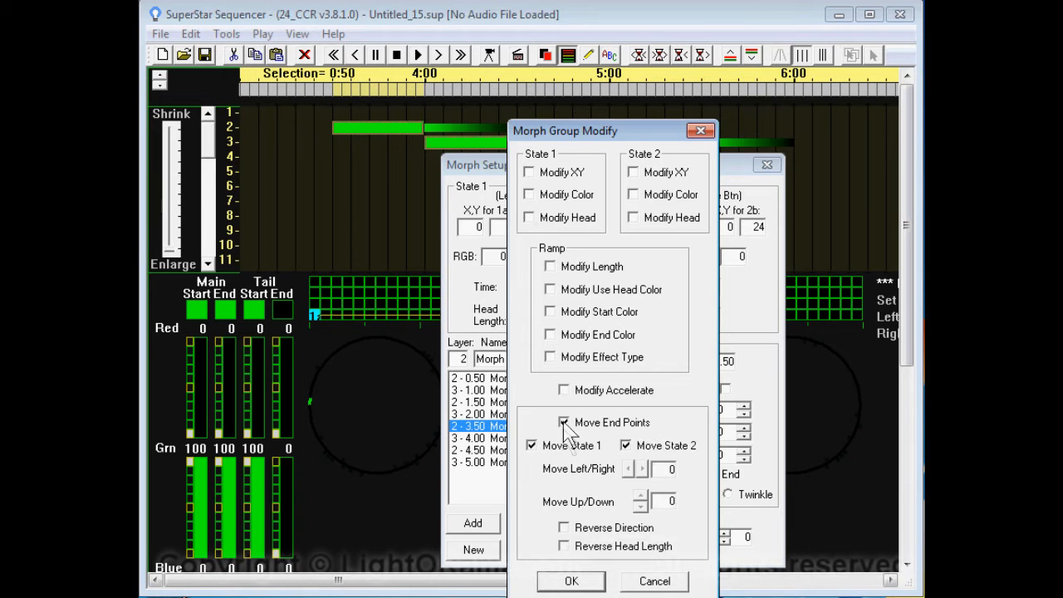
left_click(565, 529)
left_click(568, 581)
left_click_drag(590, 164, 1062, 148)
Step: Check the end points of the first green morph and play the sequence to review the travel direction
left_click(363, 127)
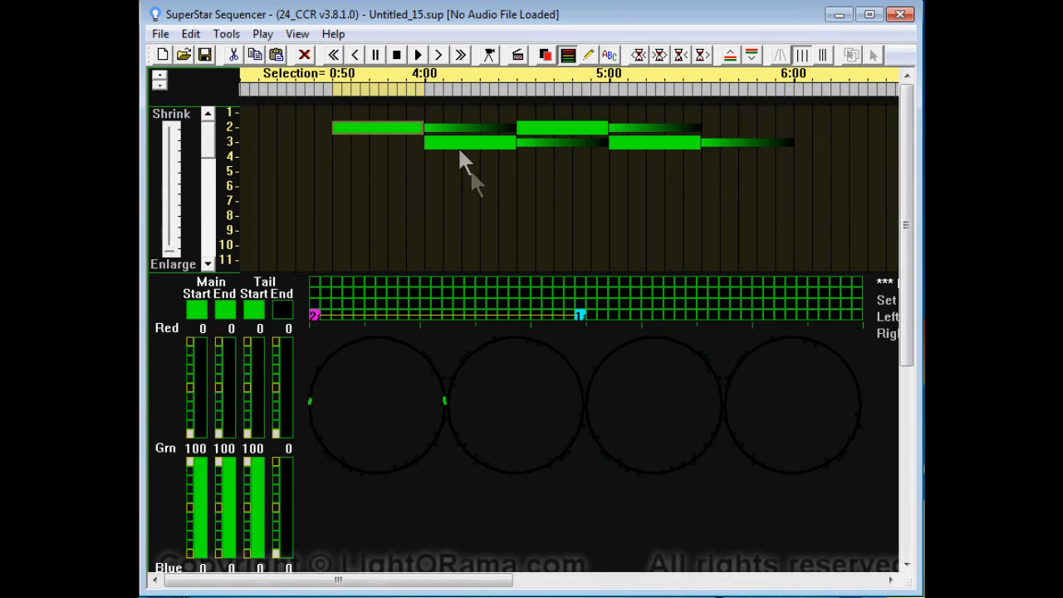
left_click(419, 54)
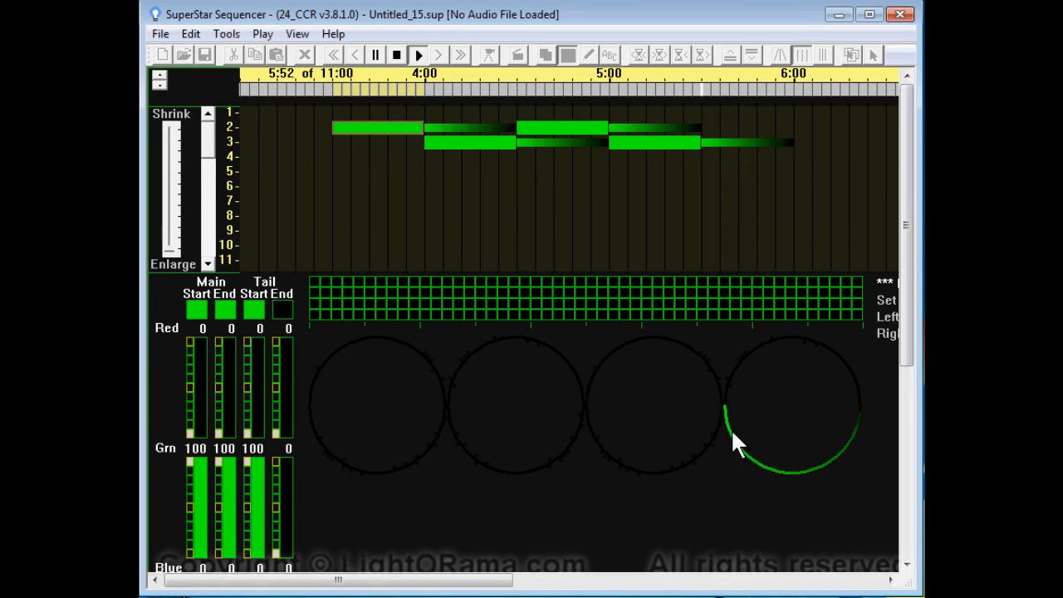
left_click(420, 58)
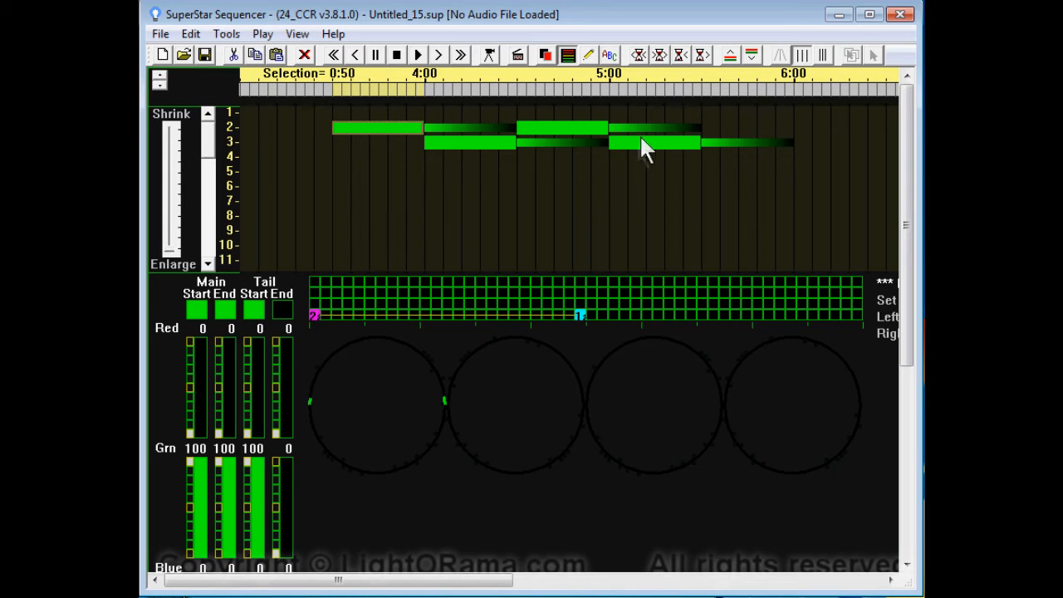
Step: Cut the layer 2 morph at 4:50 and paste it at 5:50
left_click(570, 129)
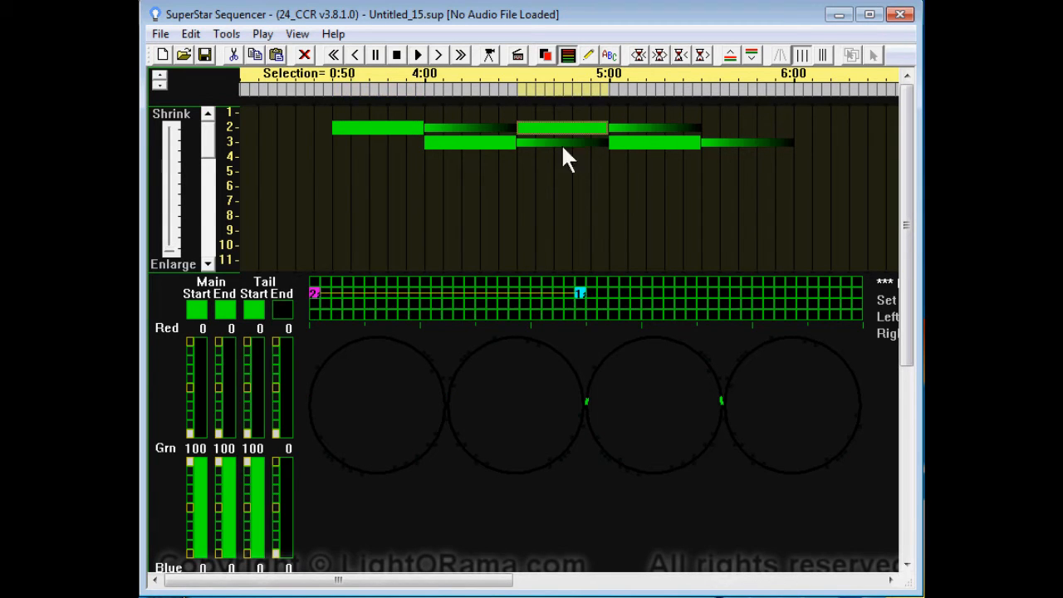
left_click(234, 55)
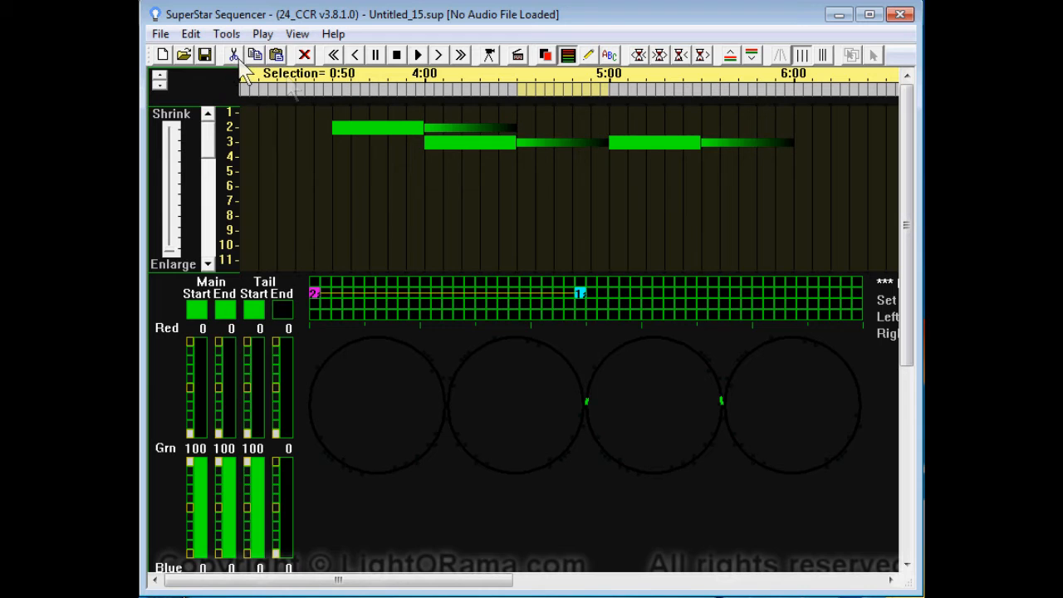
left_click(704, 85)
left_click(276, 55)
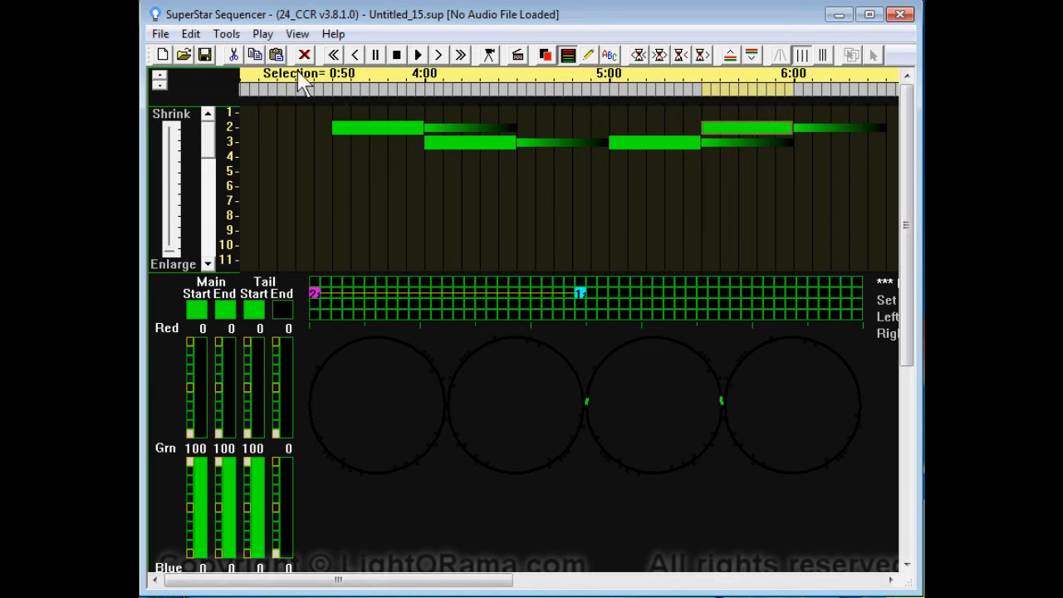
Step: Cut the layer 3 green morph at 4:00 and paste it at 6:00
left_click(487, 145)
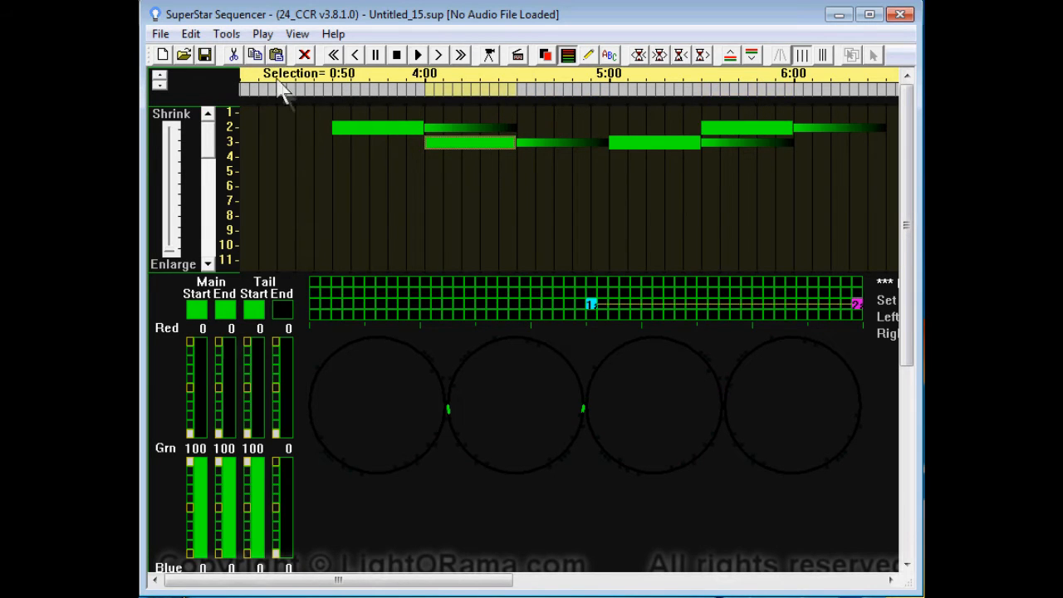
left_click(234, 58)
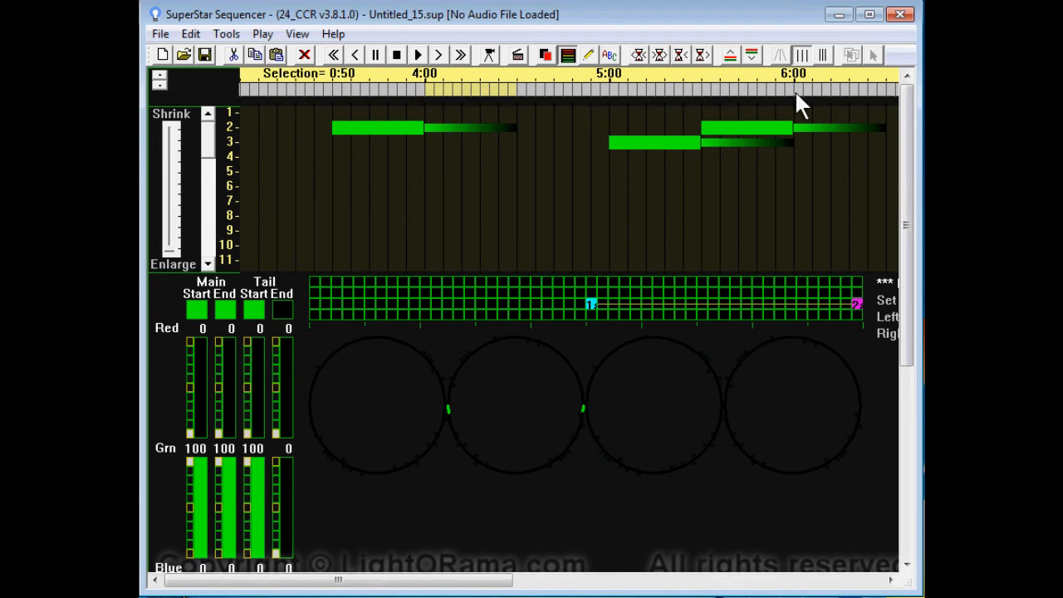
left_click(795, 89)
left_click(277, 54)
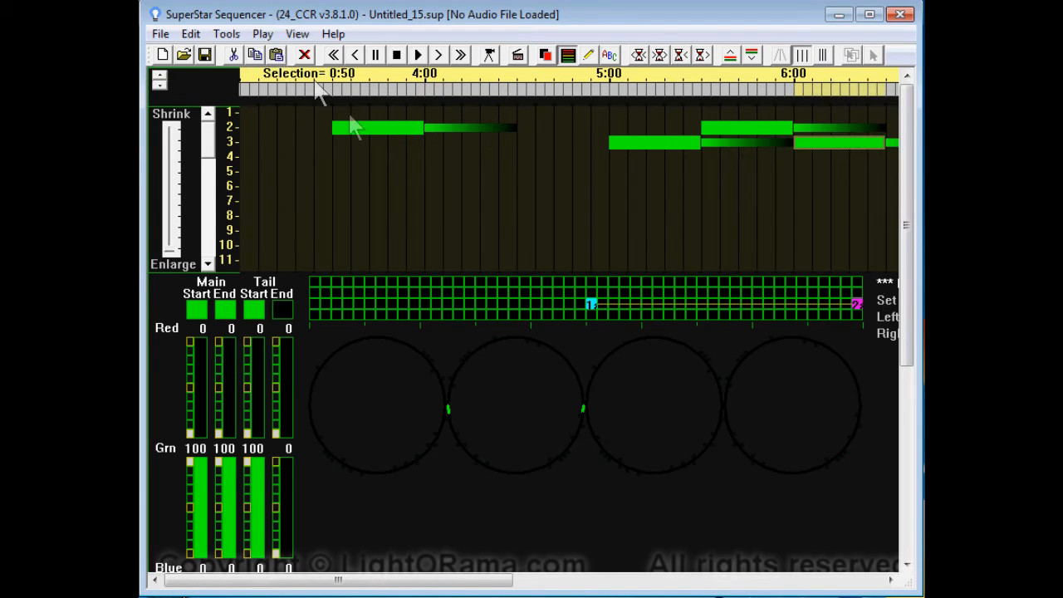
Step: Cut the layer 2 green morph at 3:50 and paste it at 6:50
left_click(352, 123)
left_click(234, 54)
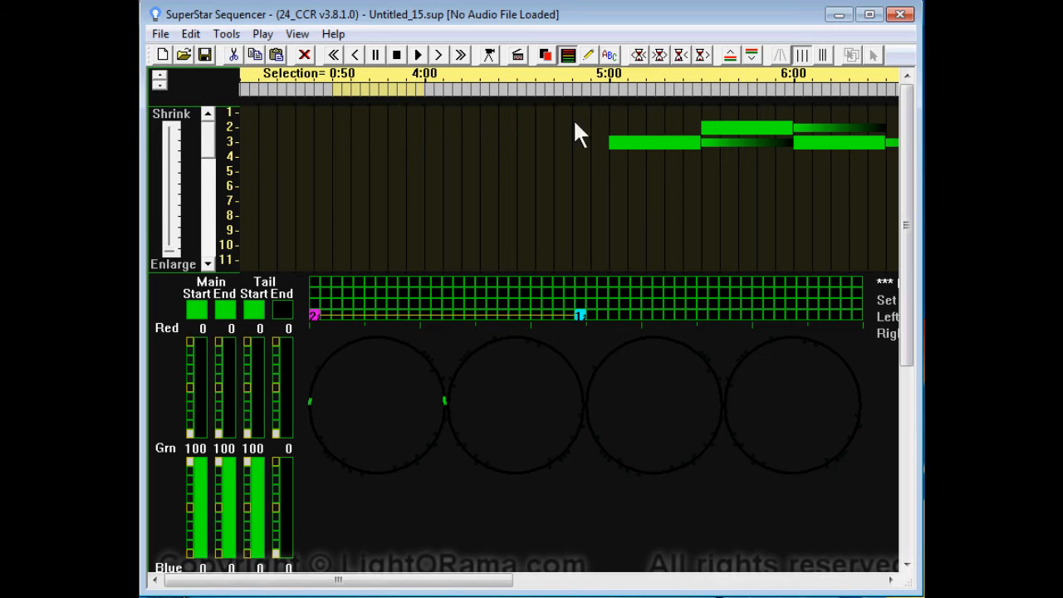
left_click(892, 89)
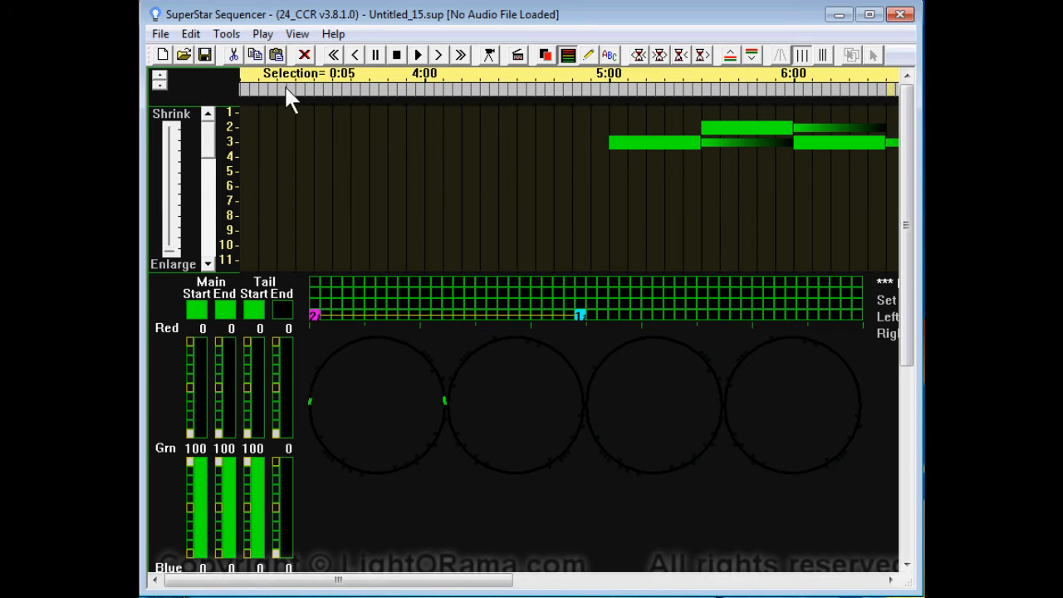
left_click(277, 55)
Step: Shift all four green morphs earlier together so the first one starts at 3:50, and play the sequence
left_click_drag(659, 128, 277, 151)
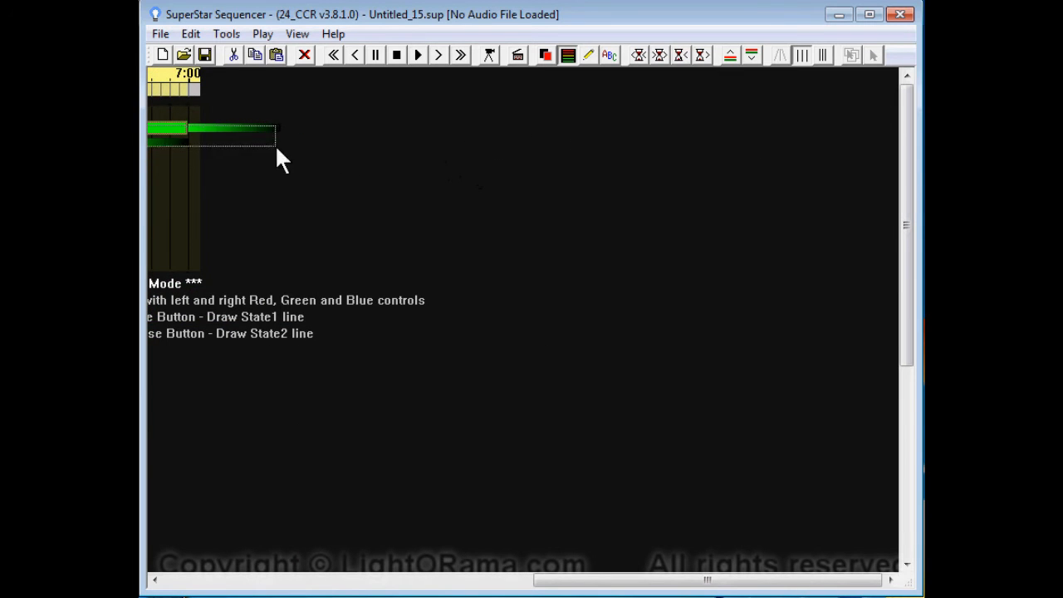
left_click_drag(204, 143, 203, 143)
left_click_drag(686, 584, 325, 553)
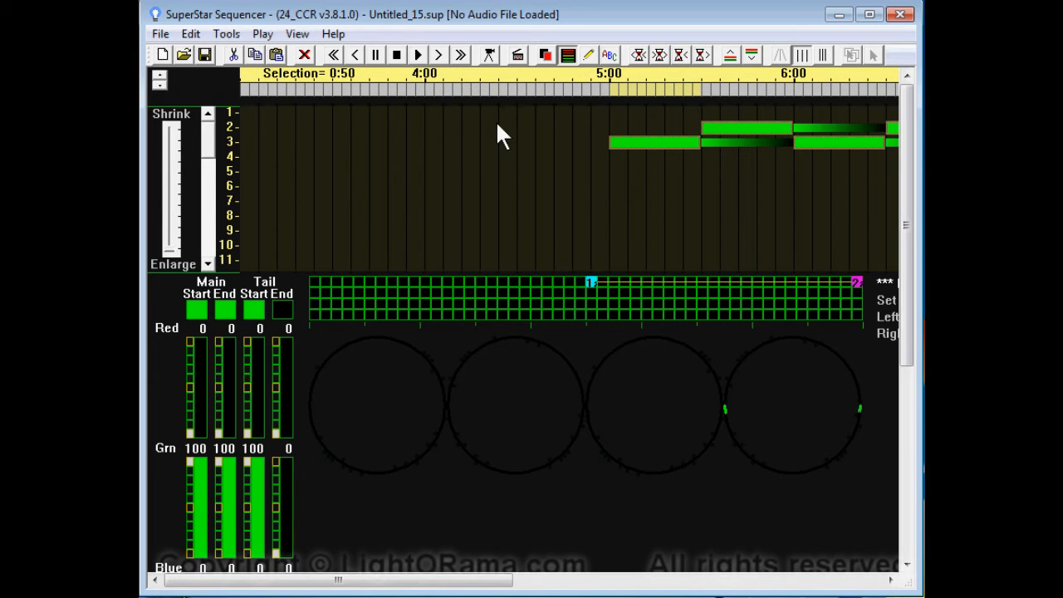
left_click(640, 55)
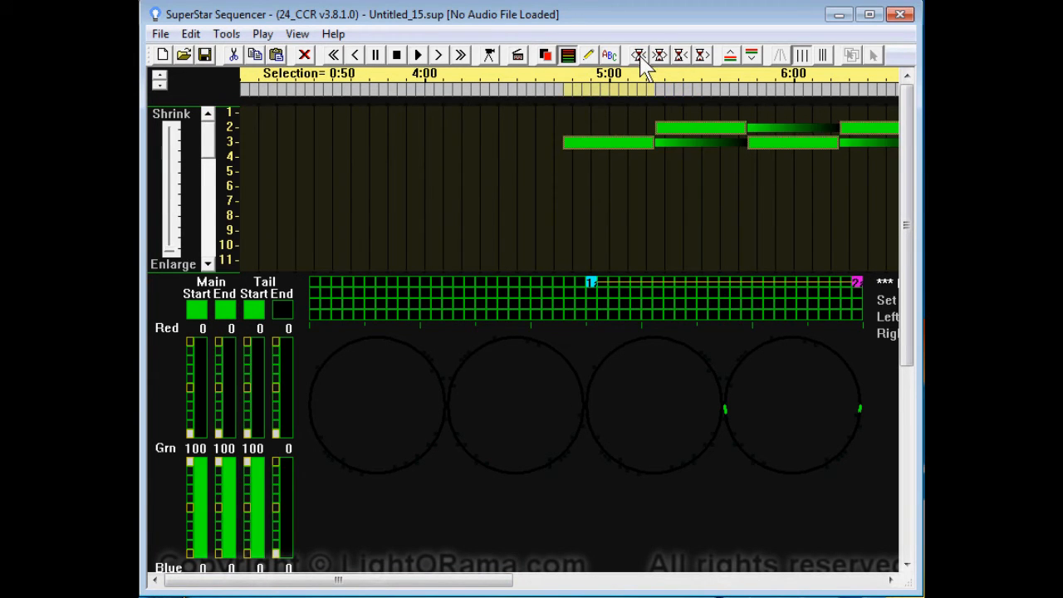
left_click(640, 55)
left_click(640, 55)
left_click(640, 55)
left_click(640, 55)
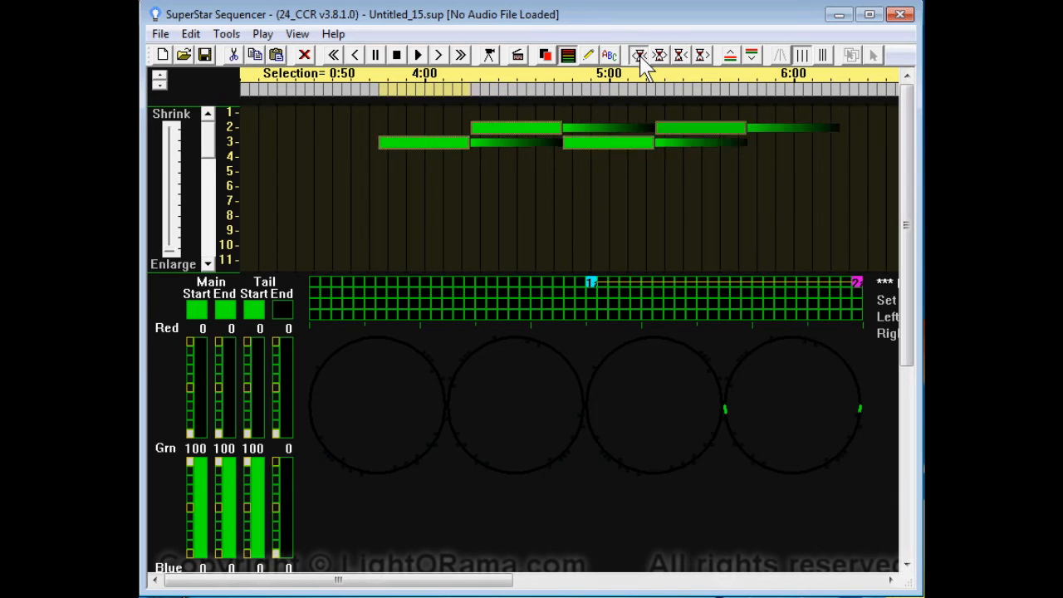
left_click(639, 55)
left_click(419, 57)
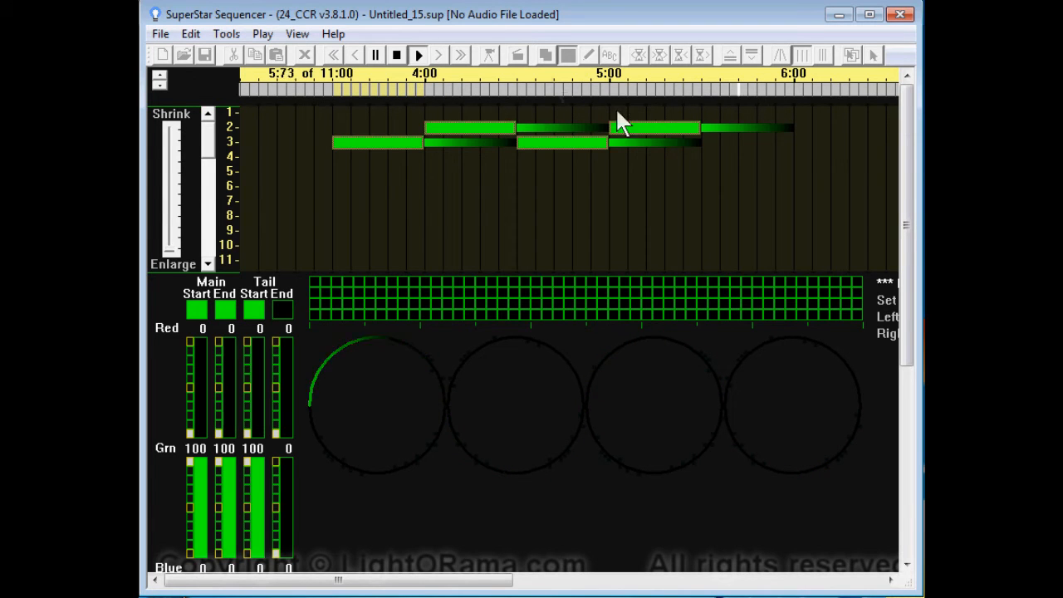
left_click(419, 55)
Step: Cut the four green morphs and paste them at 0:50 so they overlap the red morphs in time
left_click_drag(350, 128, 689, 159)
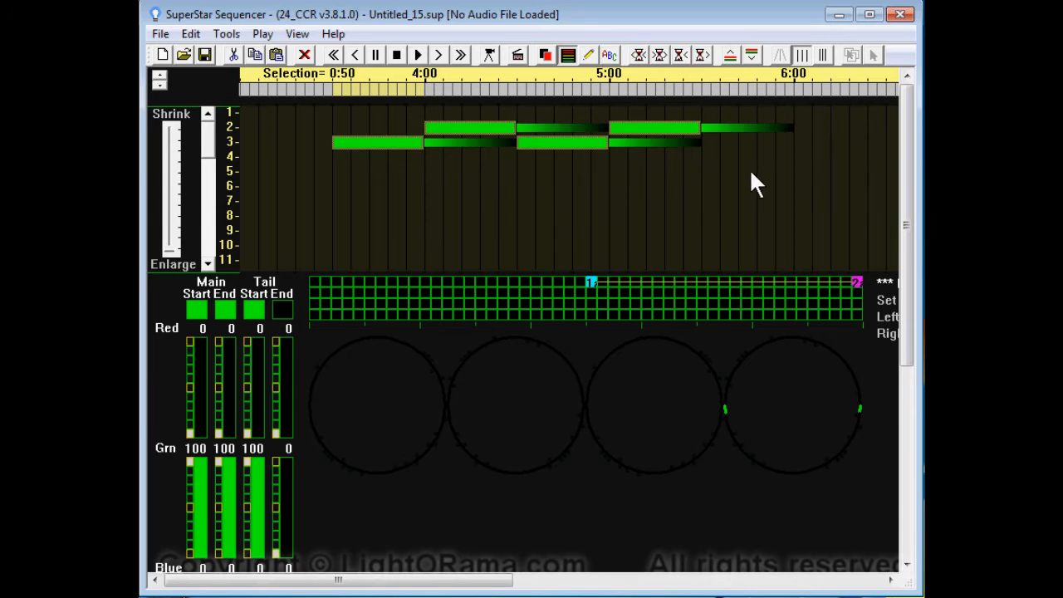
left_click(233, 55)
left_click(333, 54)
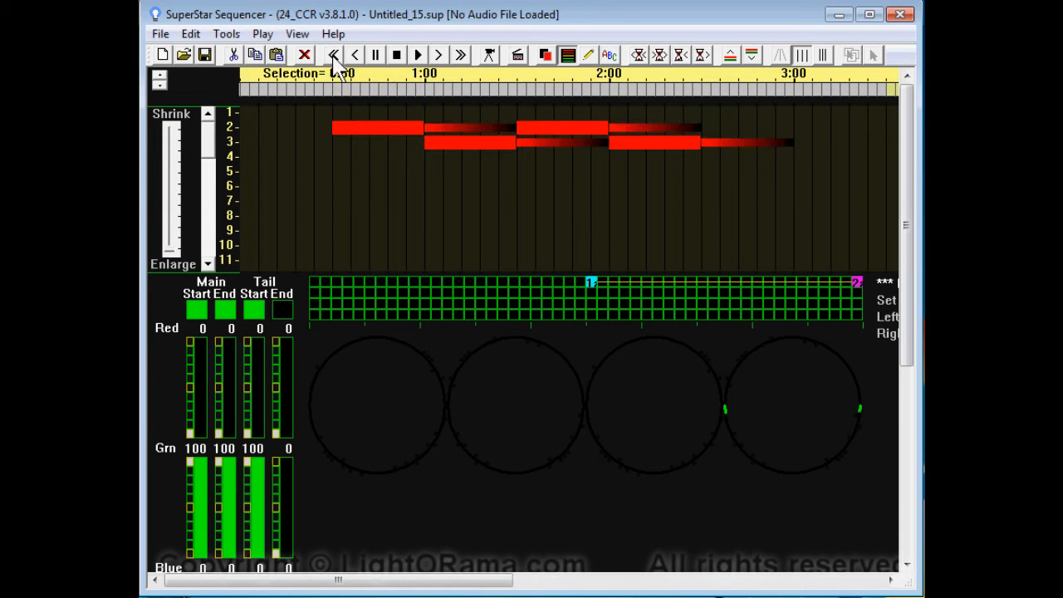
left_click(336, 89)
left_click(279, 56)
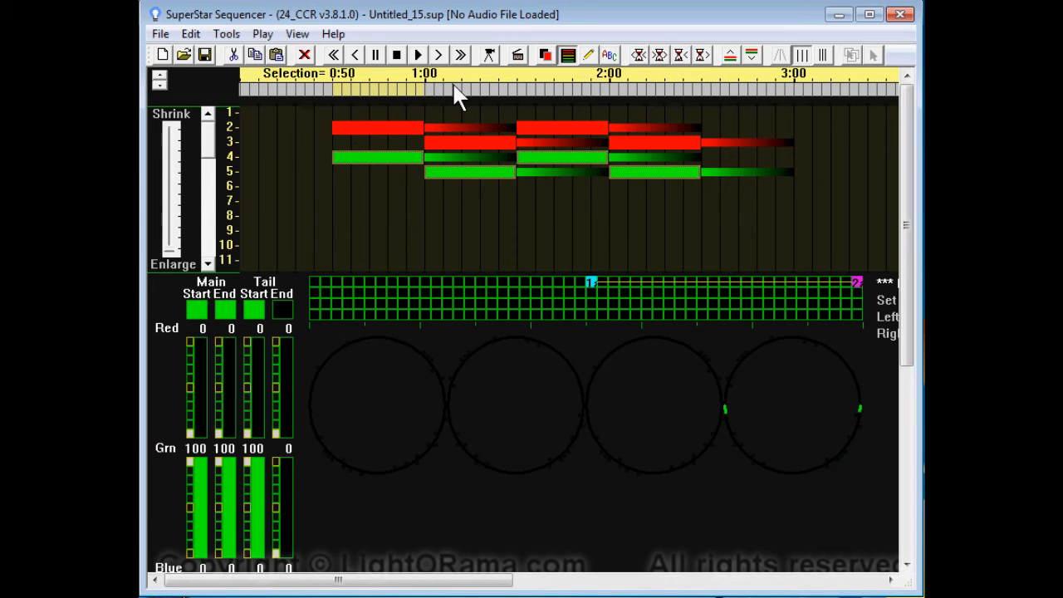
Step: Play the combined red and green sequence several times to review both directions together
left_click(418, 54)
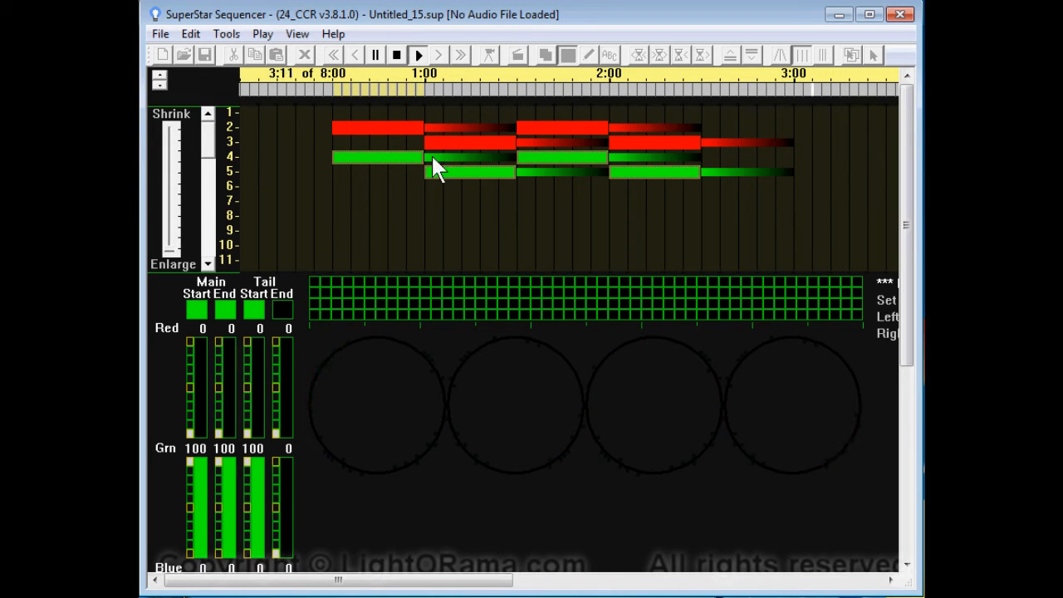
left_click(415, 53)
left_click(418, 55)
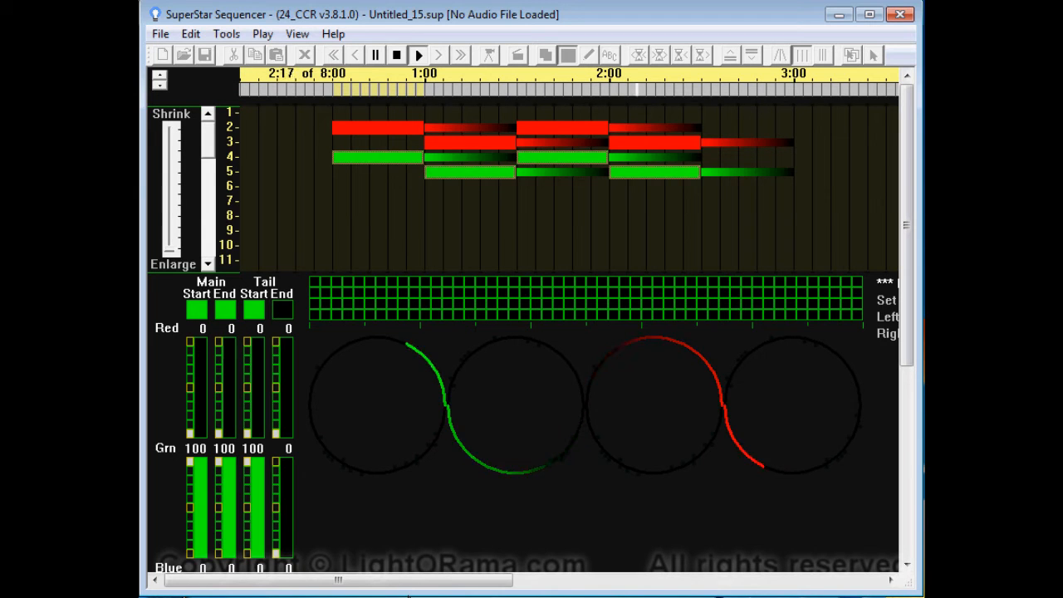
left_click(418, 56)
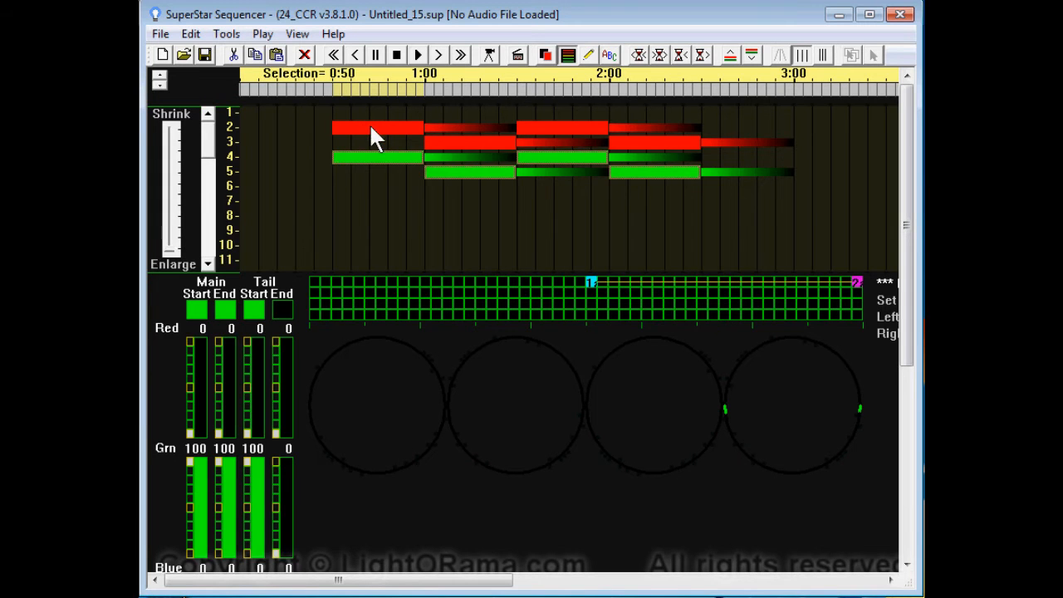
Step: Inspect the end points of the red morphs one after another in playing order
left_click(441, 142)
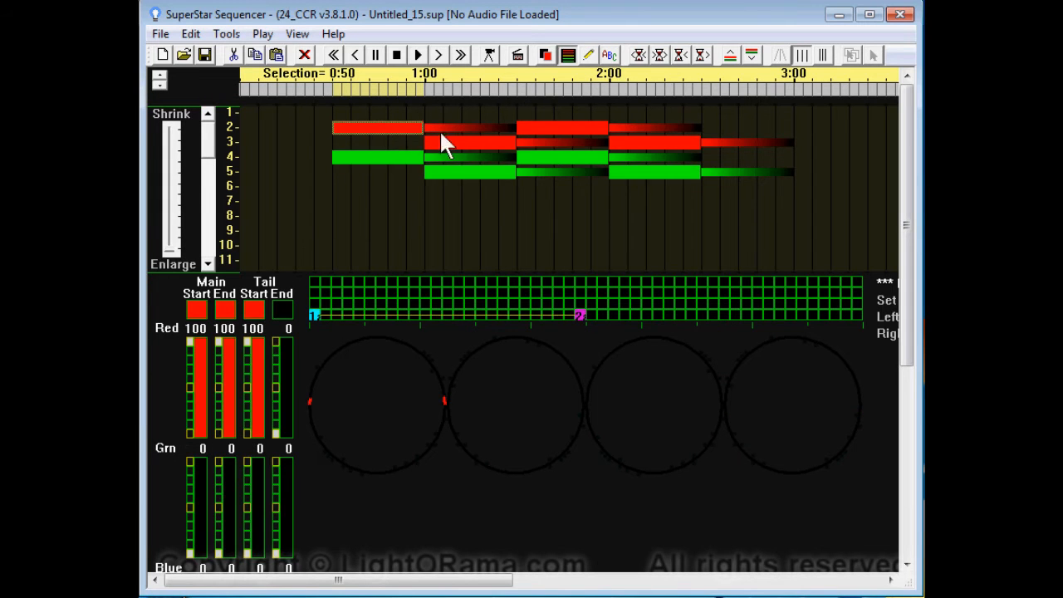
left_click(566, 131)
left_click(636, 143)
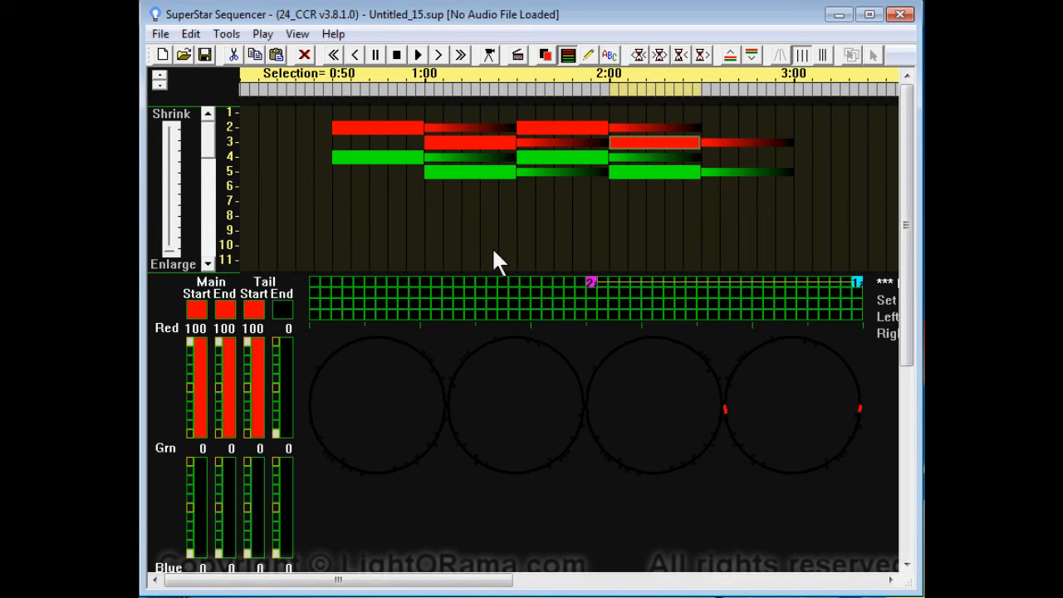
Step: Open Vis_Circles_4.sup from the Samples folder, saving the changes to Untitled_15.sup
left_click(162, 35)
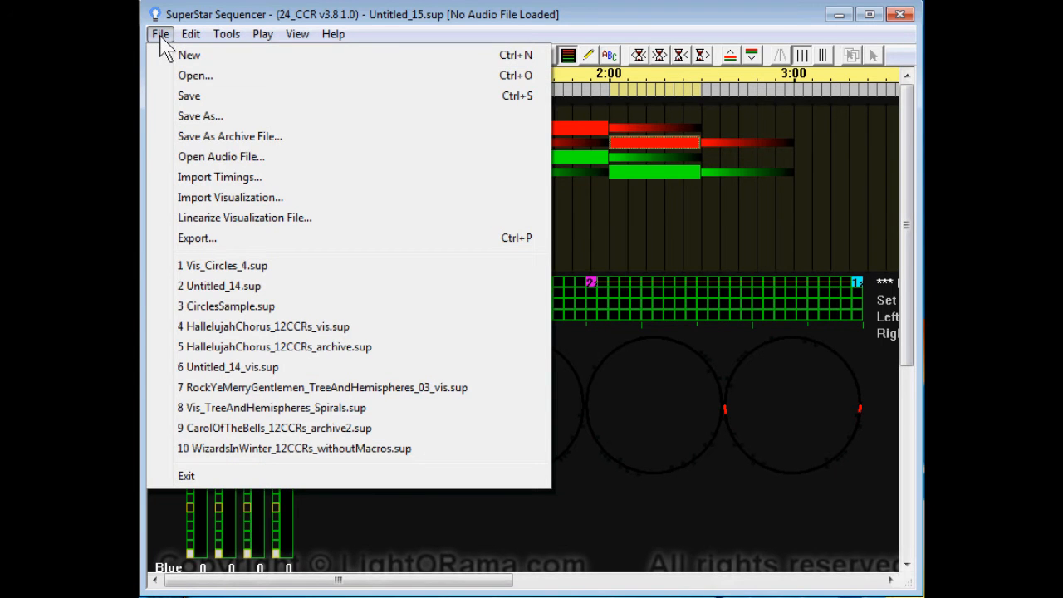
left_click(191, 76)
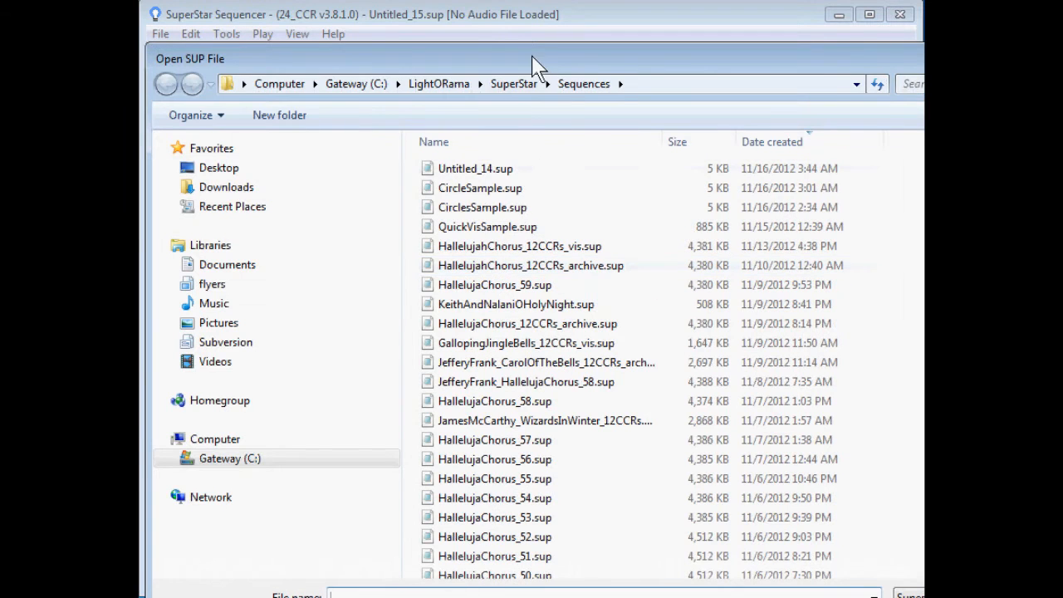
left_click_drag(532, 55, 521, 13)
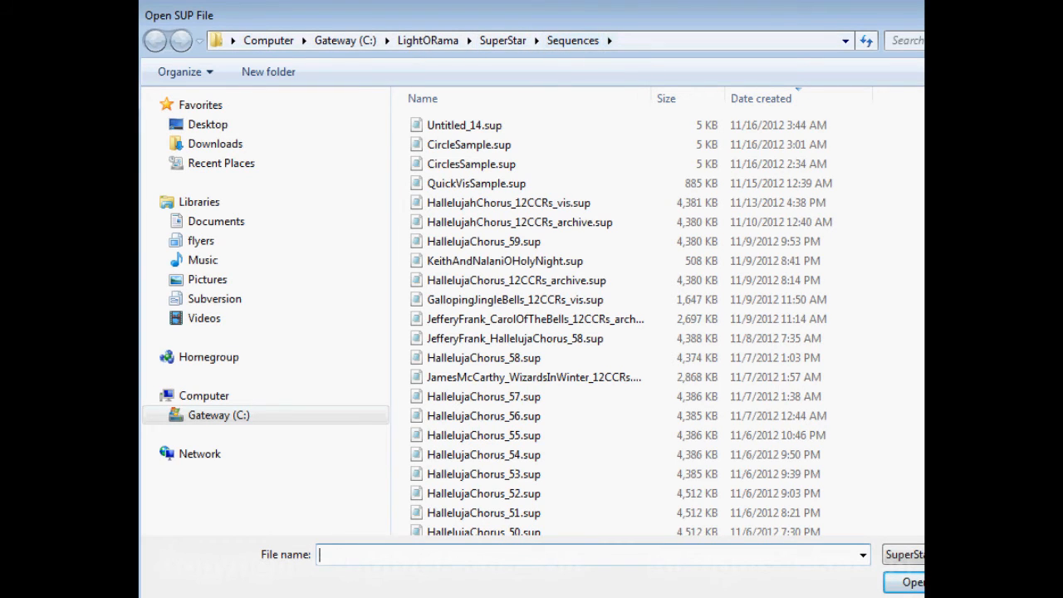
scroll(619, 316, "down", 20)
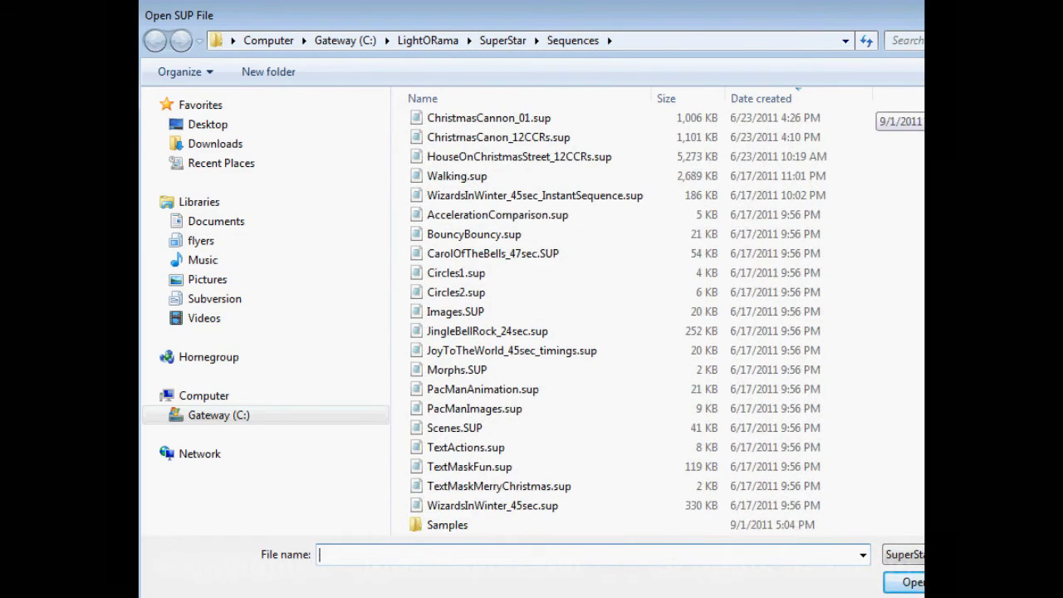
double_click(440, 527)
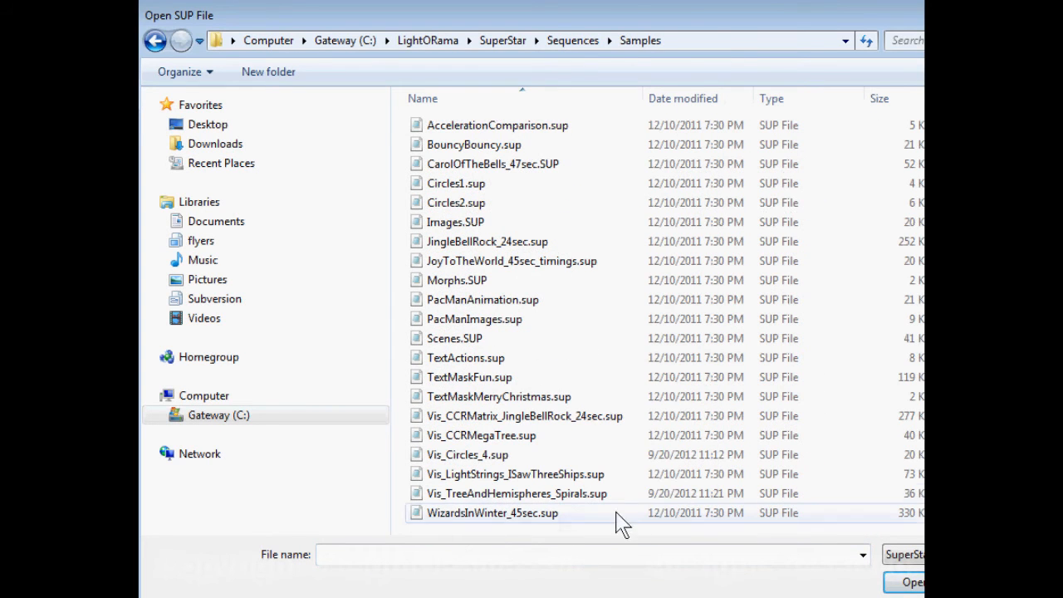
left_click(433, 462)
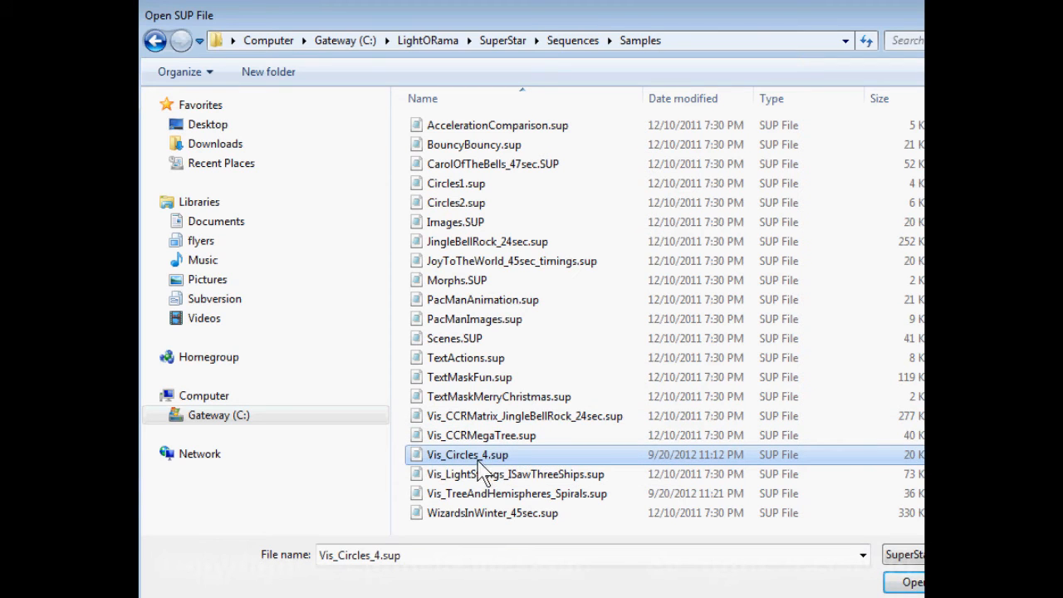
left_click(908, 584)
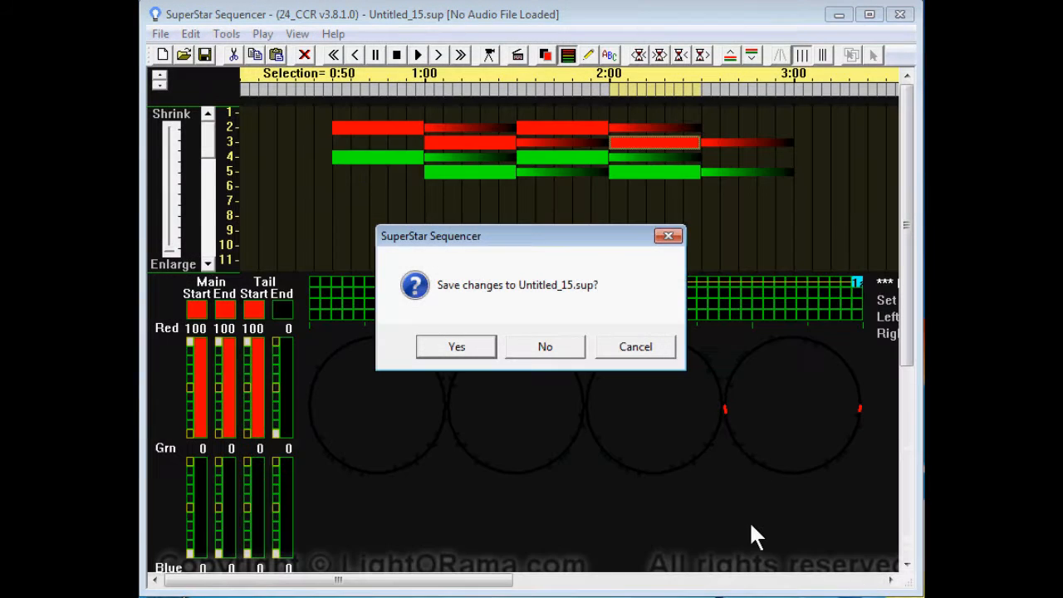
left_click(459, 347)
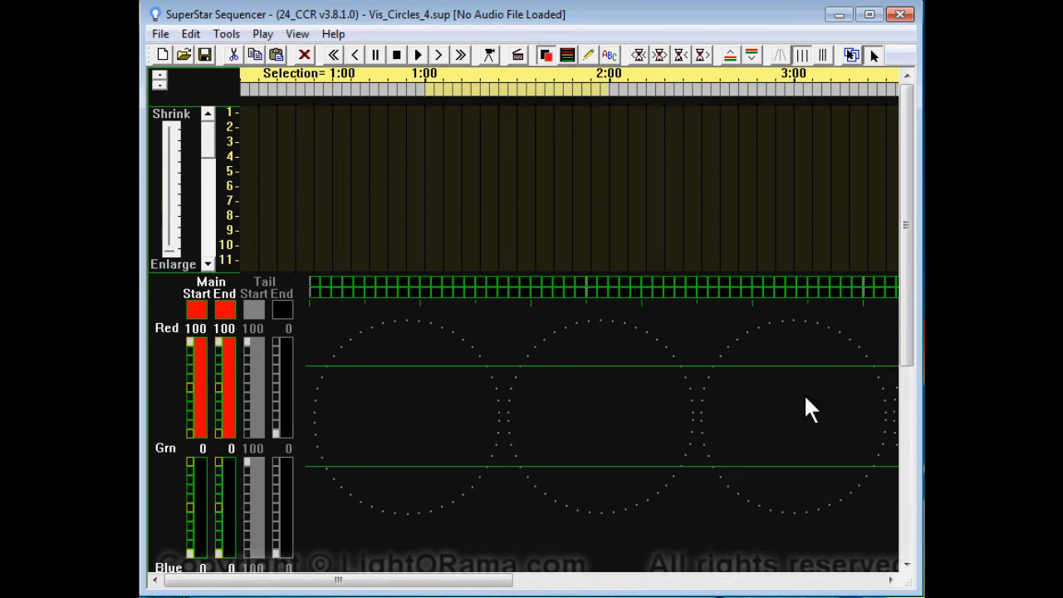
Step: Reduce the screen size to fit all four circles, and highlight the grid's lower and upper rows to compare their circle halves
left_click(296, 37)
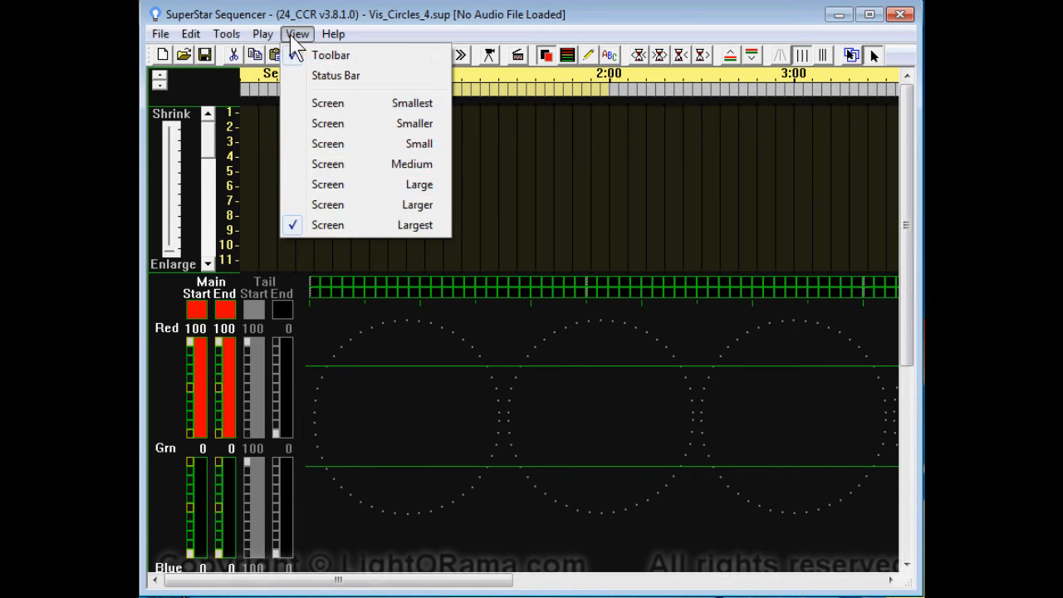
left_click(329, 227)
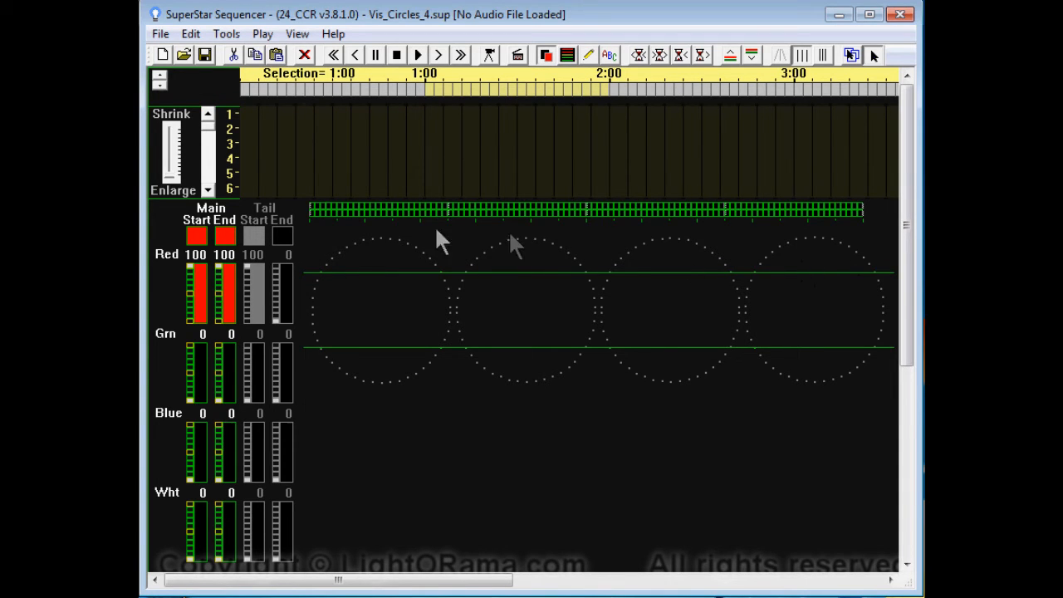
left_click_drag(314, 218, 461, 217)
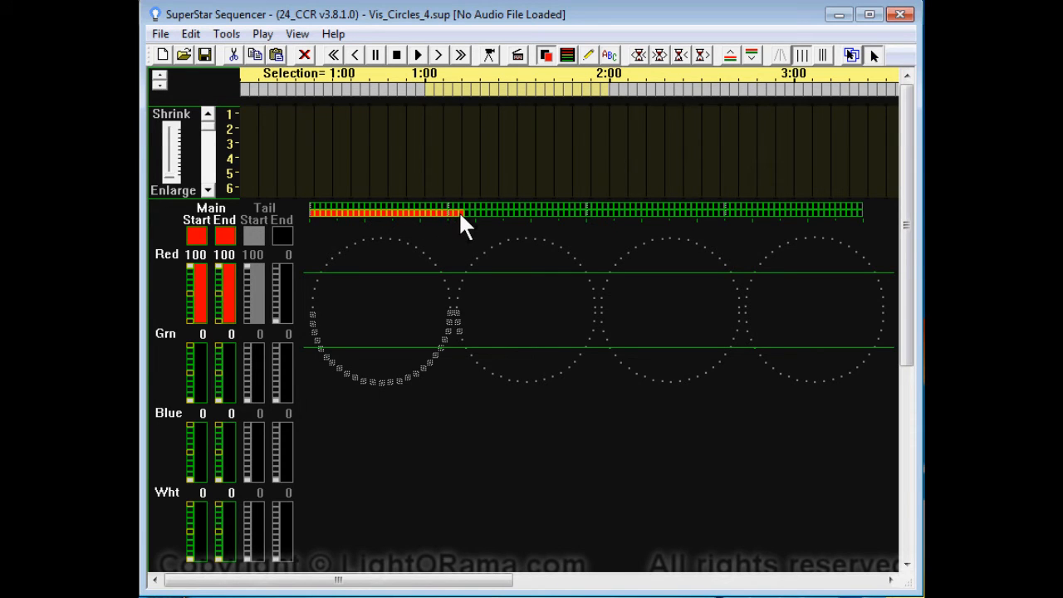
left_click_drag(569, 219, 598, 213)
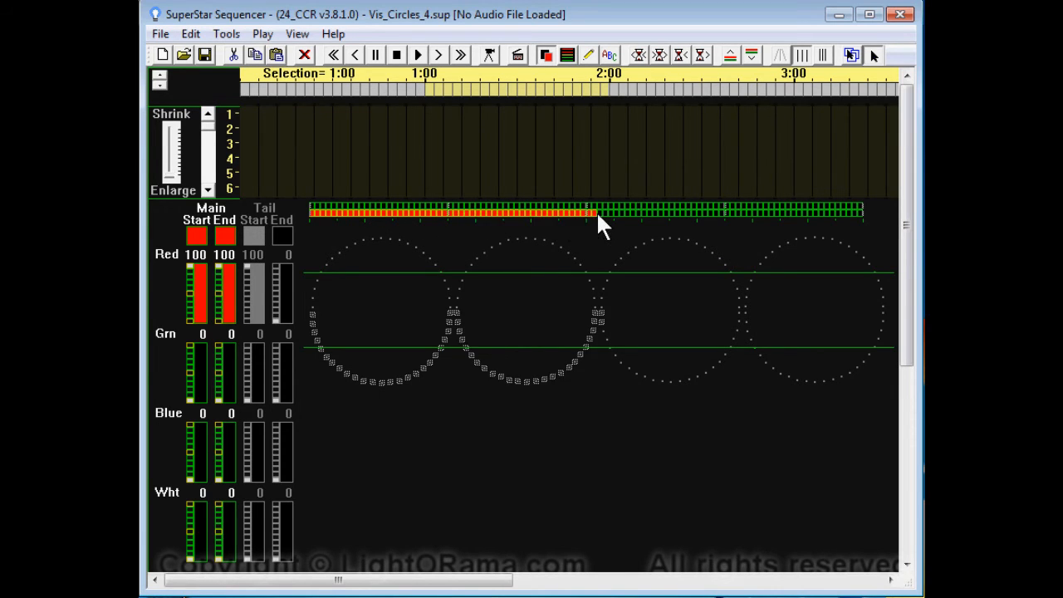
left_click(858, 212)
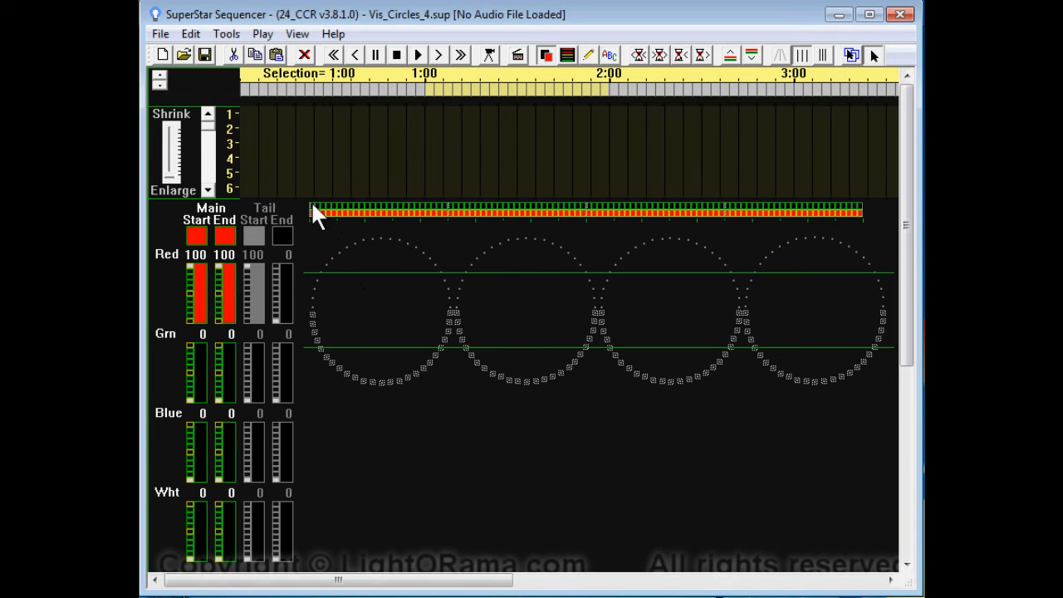
left_click_drag(314, 212, 860, 207)
left_click_drag(312, 214, 861, 217)
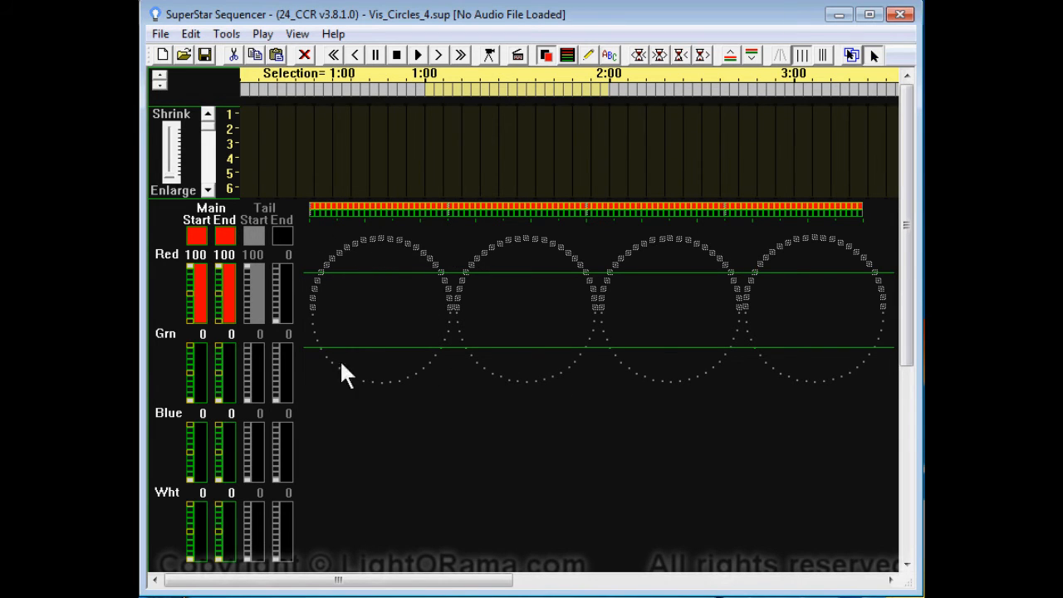
Step: Select the cyan morph at 5:50 on layer 3 to examine its end points and colours
left_click(443, 60)
left_click(443, 59)
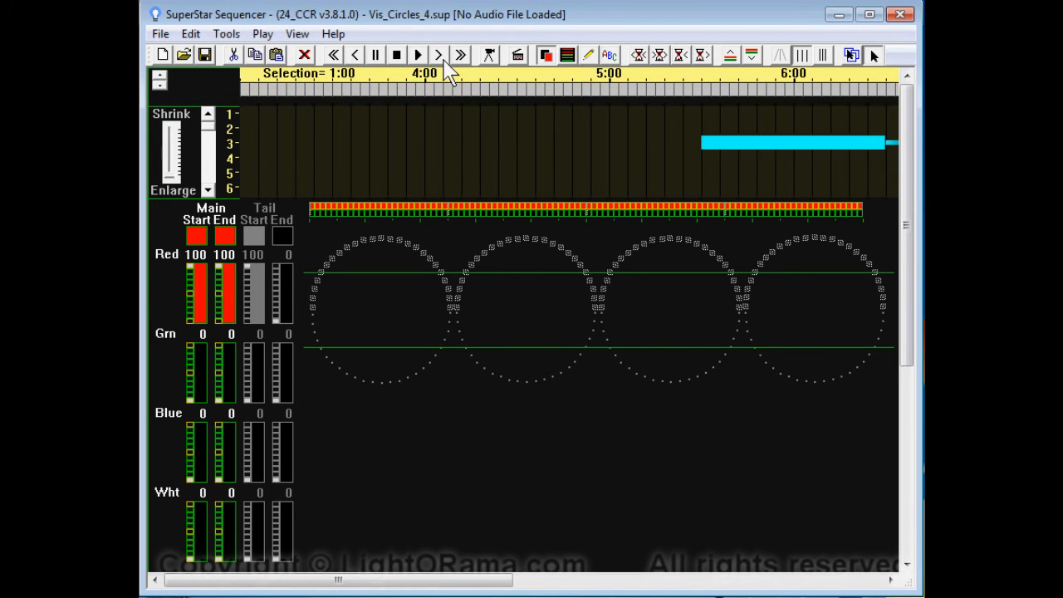
left_click(443, 60)
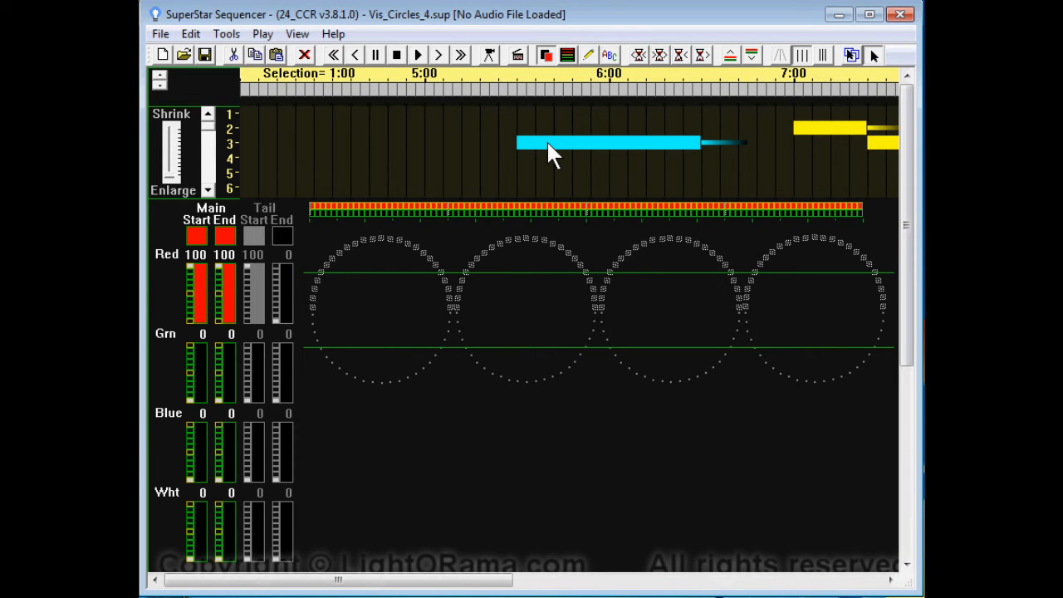
left_click(549, 144)
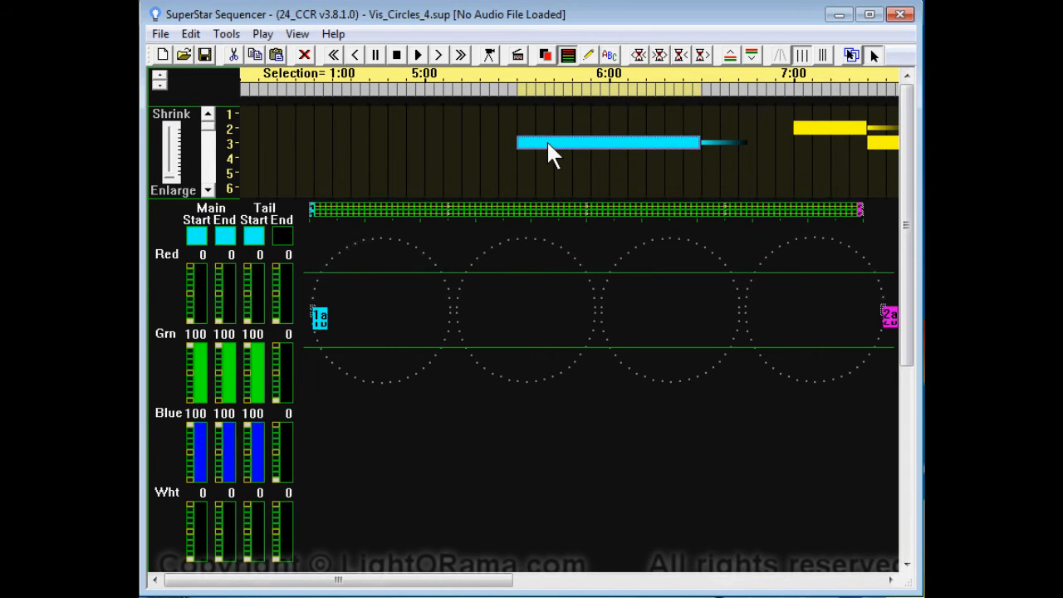
Step: Move the cyan morph on layer 3 earlier in time so that it starts at about 2:75
left_click(639, 56)
left_click(639, 56)
left_click(639, 56)
left_click(639, 55)
left_click(639, 56)
left_click(638, 55)
left_click(639, 55)
left_click(639, 55)
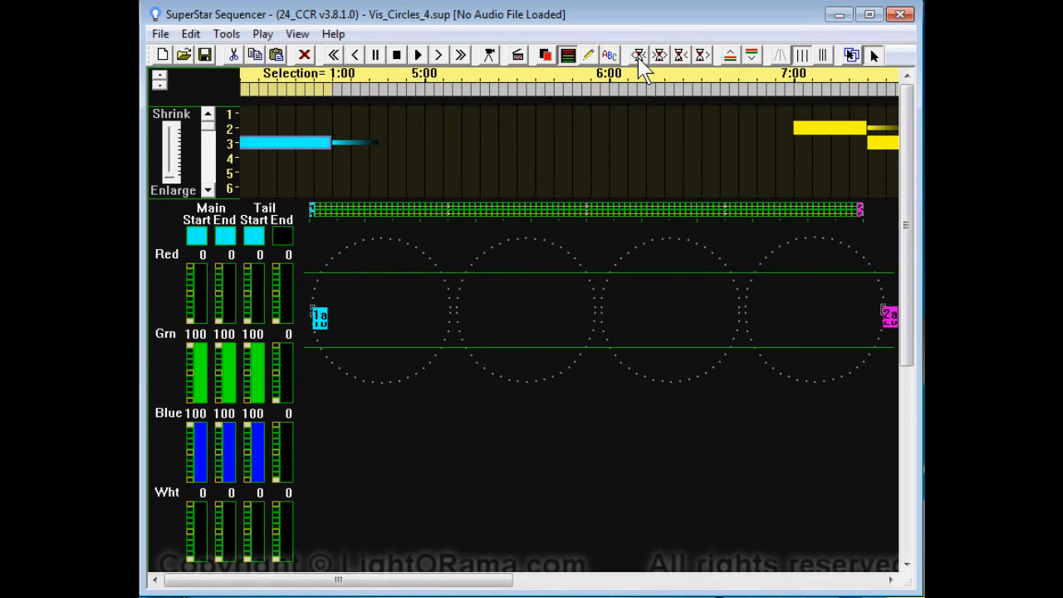
left_click(639, 56)
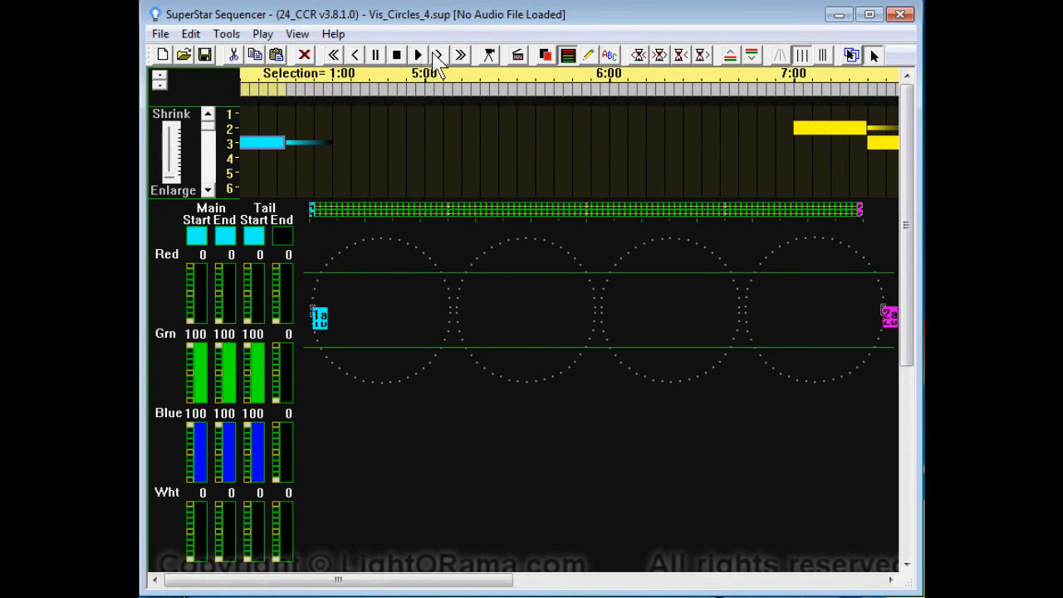
left_click(357, 55)
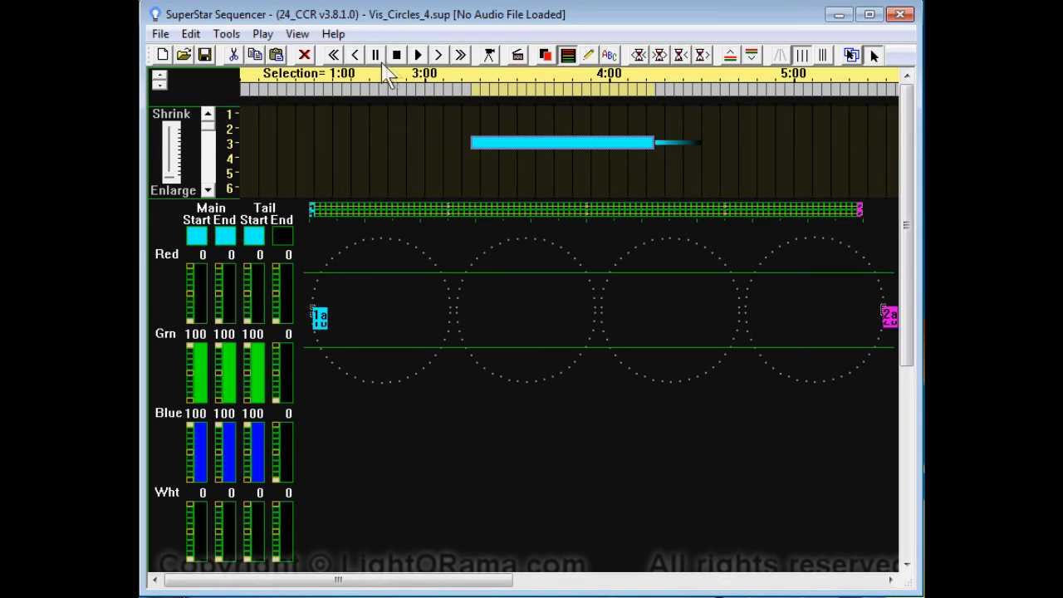
left_click(640, 58)
left_click(640, 58)
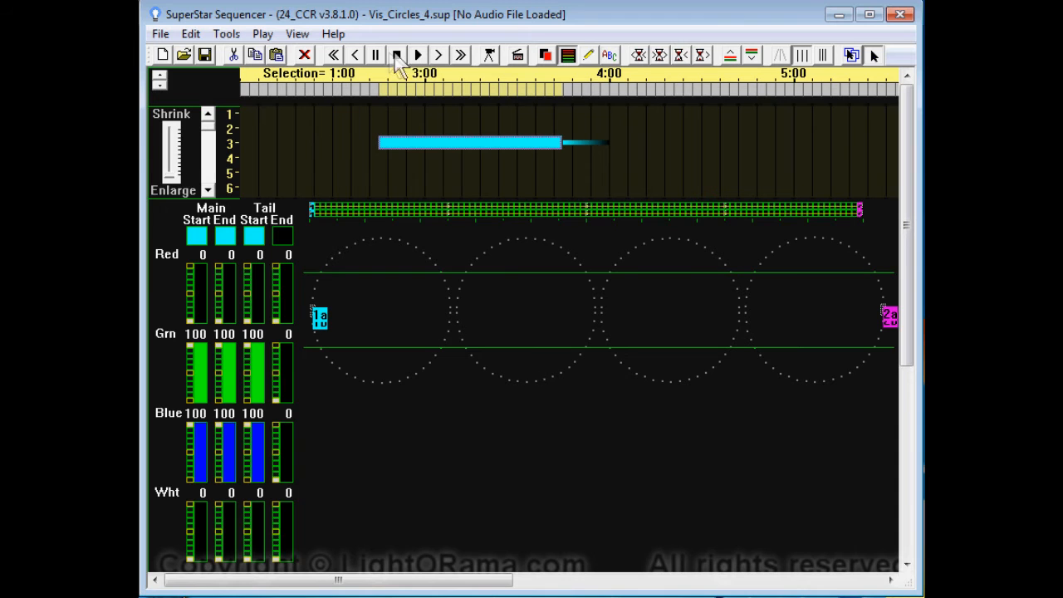
Step: Play the sequence to preview the cyan morph crossing all four circles, and stop playback
left_click(419, 56)
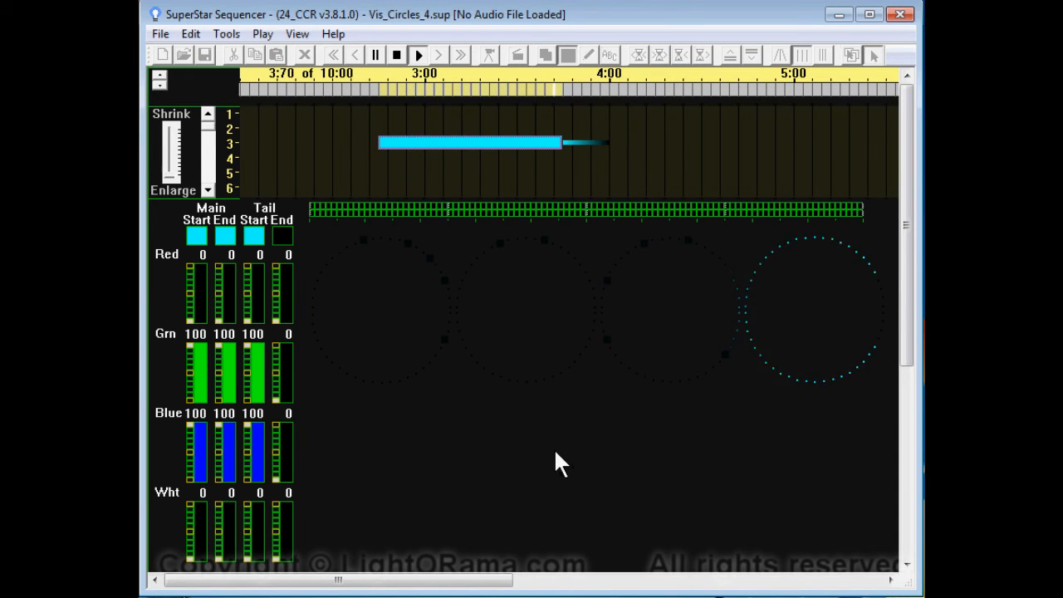
left_click(415, 58)
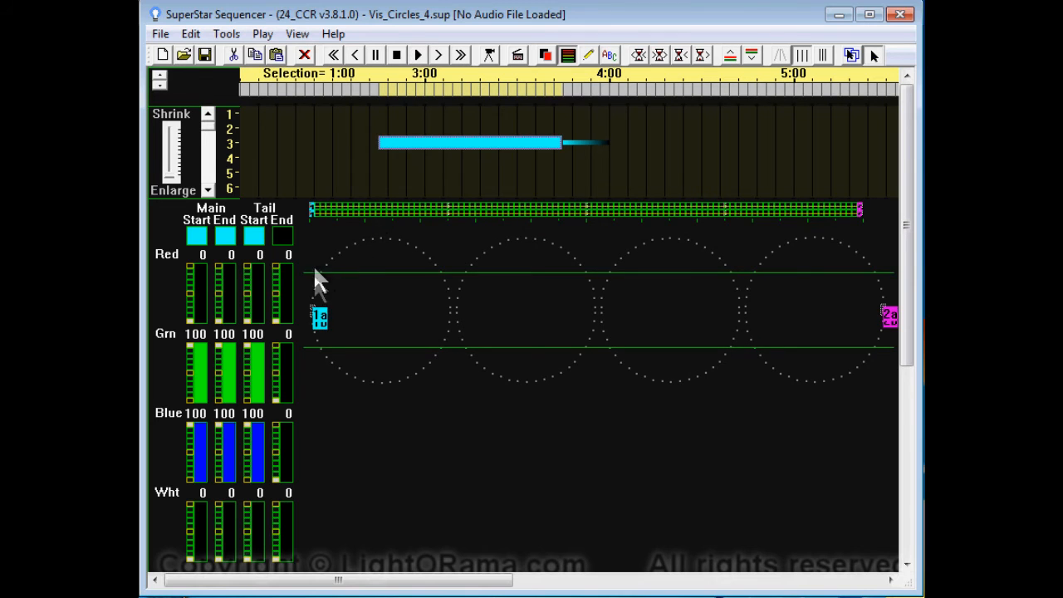
left_click(437, 58)
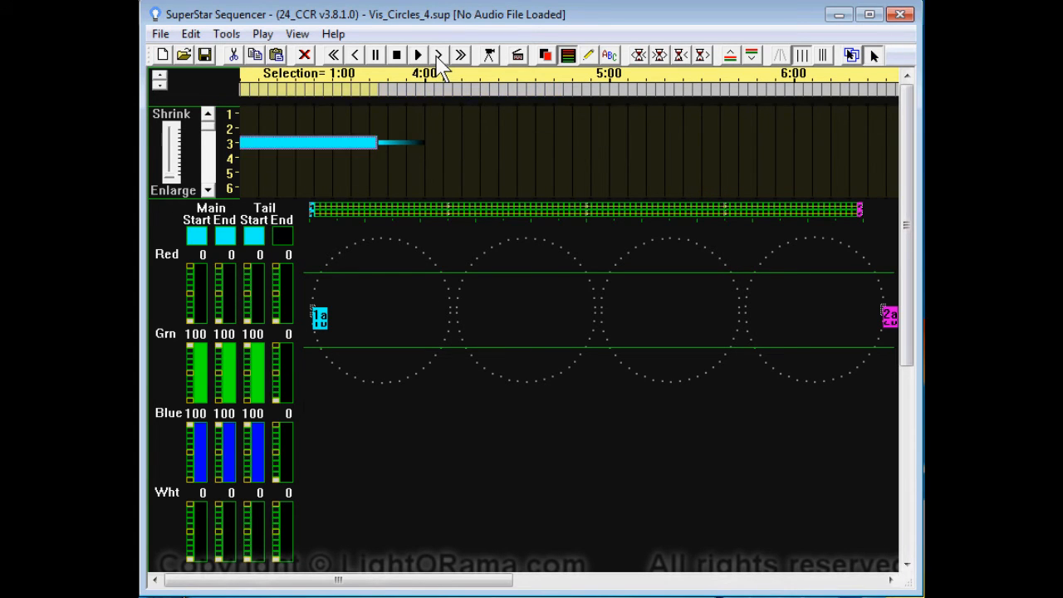
left_click(440, 60)
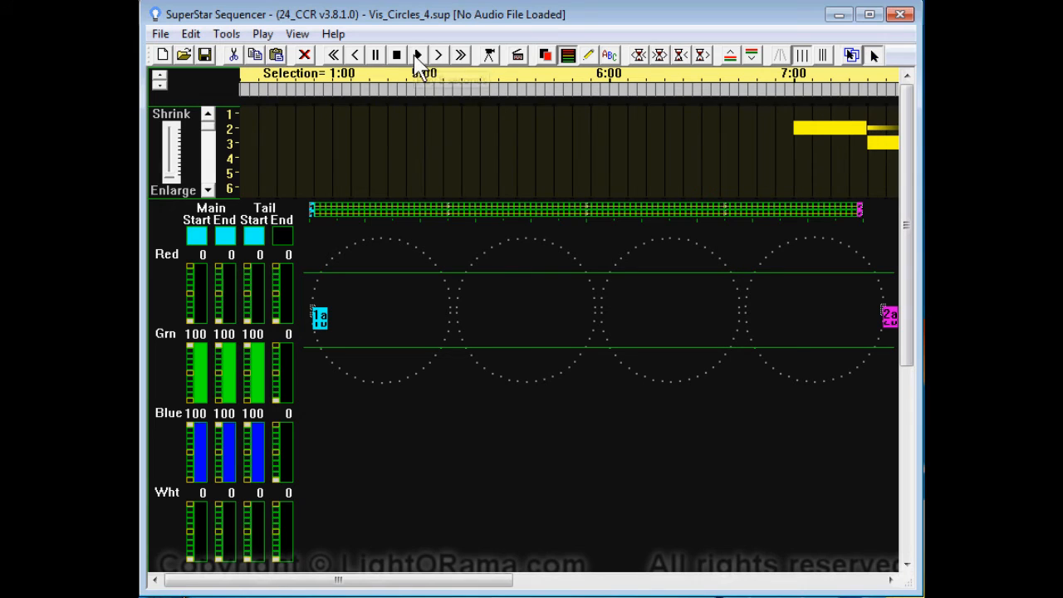
left_click(356, 56)
left_click(356, 56)
left_click(357, 56)
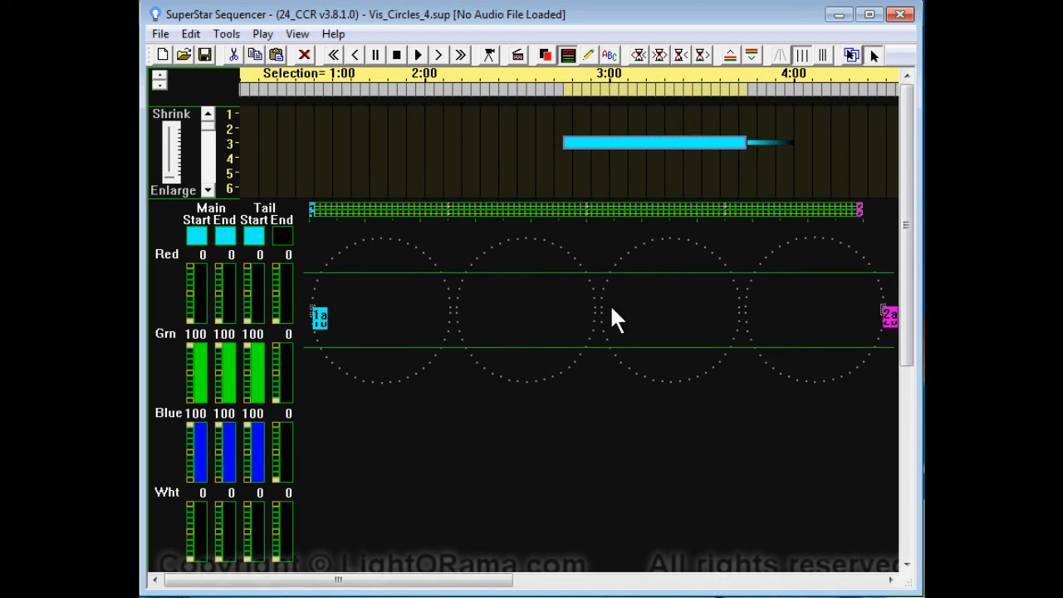
Step: Inspect the end points of the first two yellow morphs, at 7:00 on layer 2 and 7:40 on layer 3
left_click(441, 58)
left_click(441, 58)
left_click(441, 58)
left_click(441, 59)
left_click(439, 57)
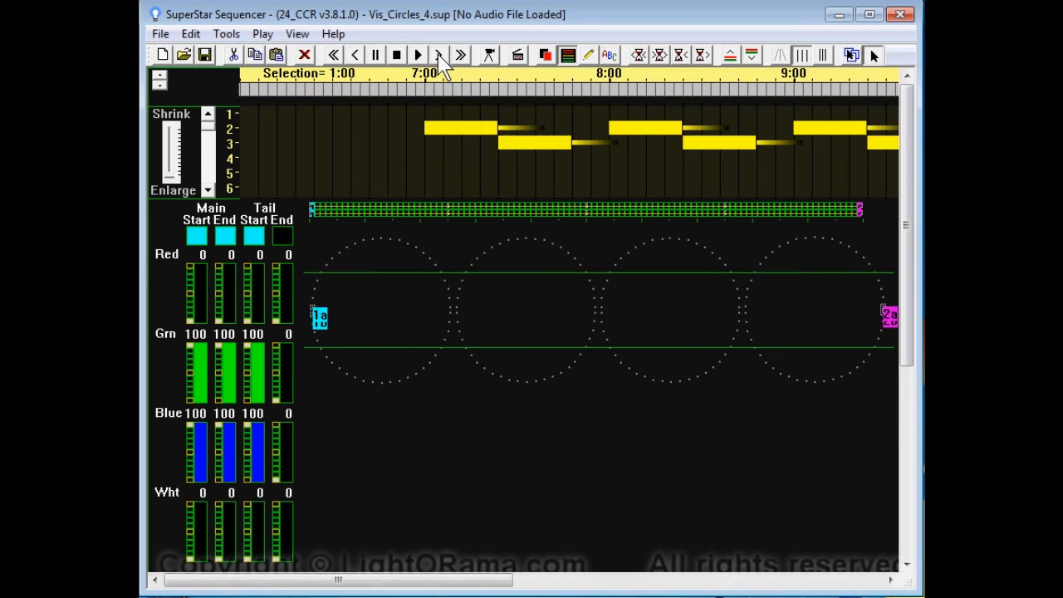
left_click(446, 131)
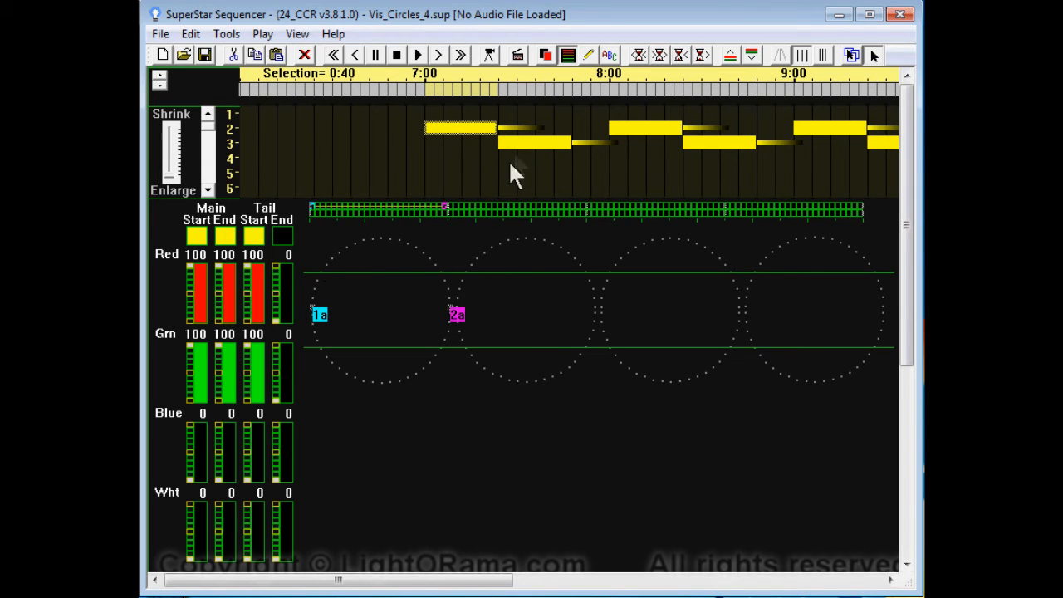
left_click(526, 145)
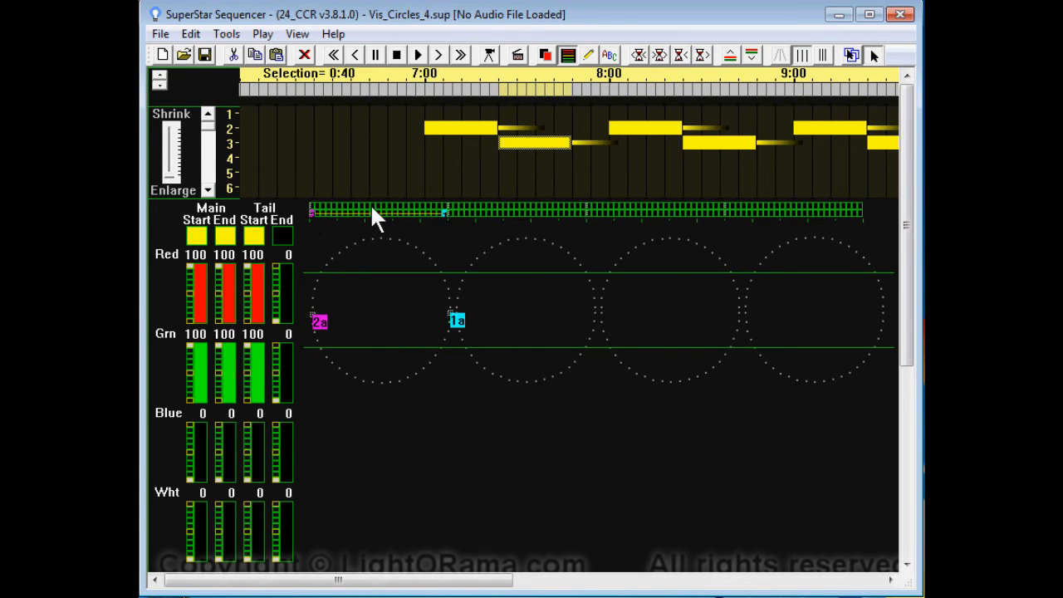
Step: Play the yellow morphs from about 7:00 to see how they circle, and stop playback
left_click(439, 56)
left_click(419, 55)
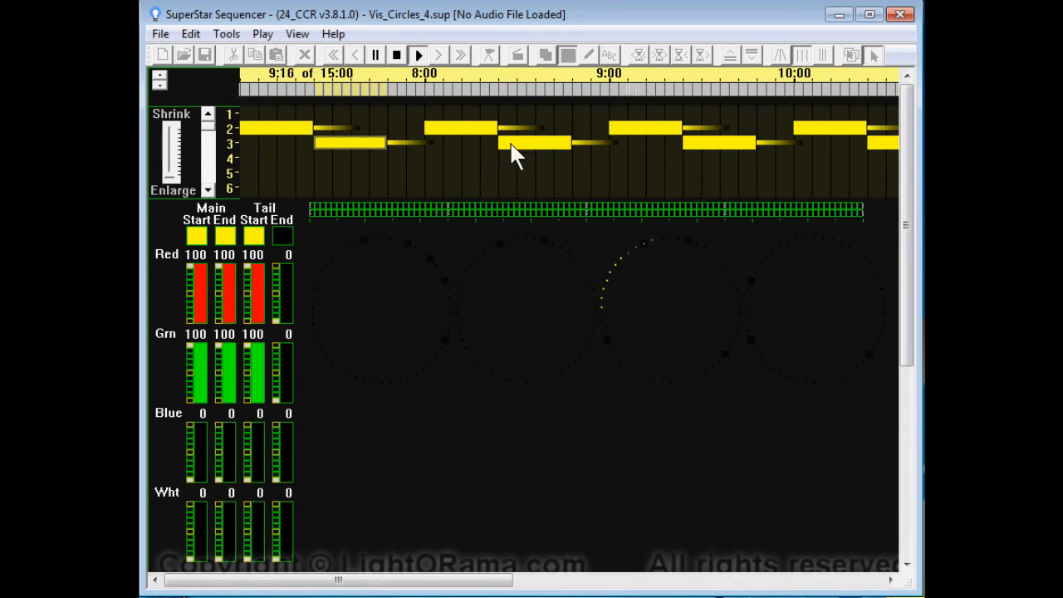
left_click(397, 54)
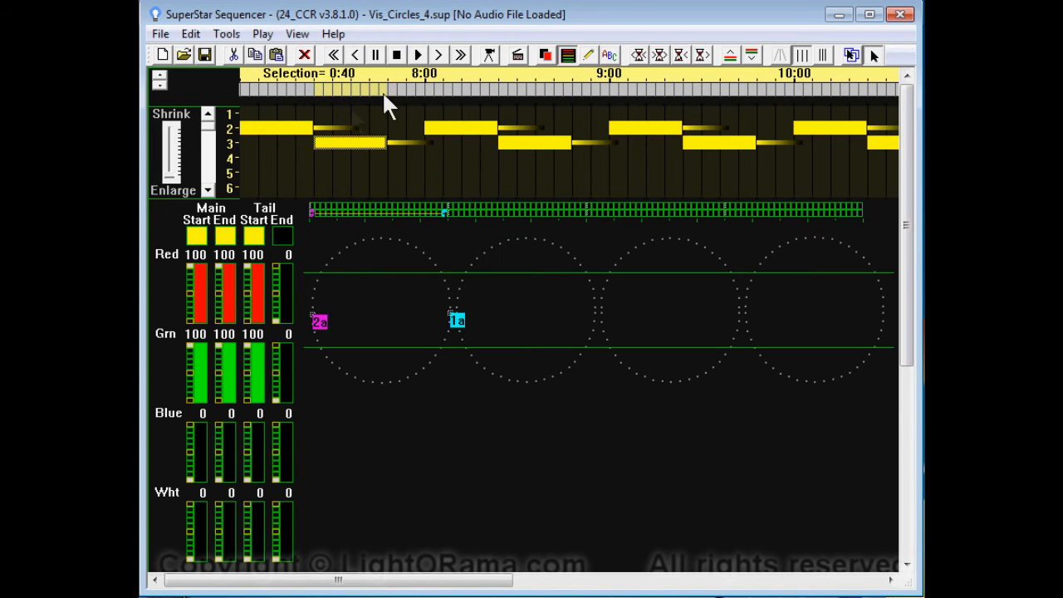
Step: Inspect the end points of the yellow morphs starting between 8:00 and 9:40, one after another
left_click(451, 129)
left_click(513, 145, "ctrl")
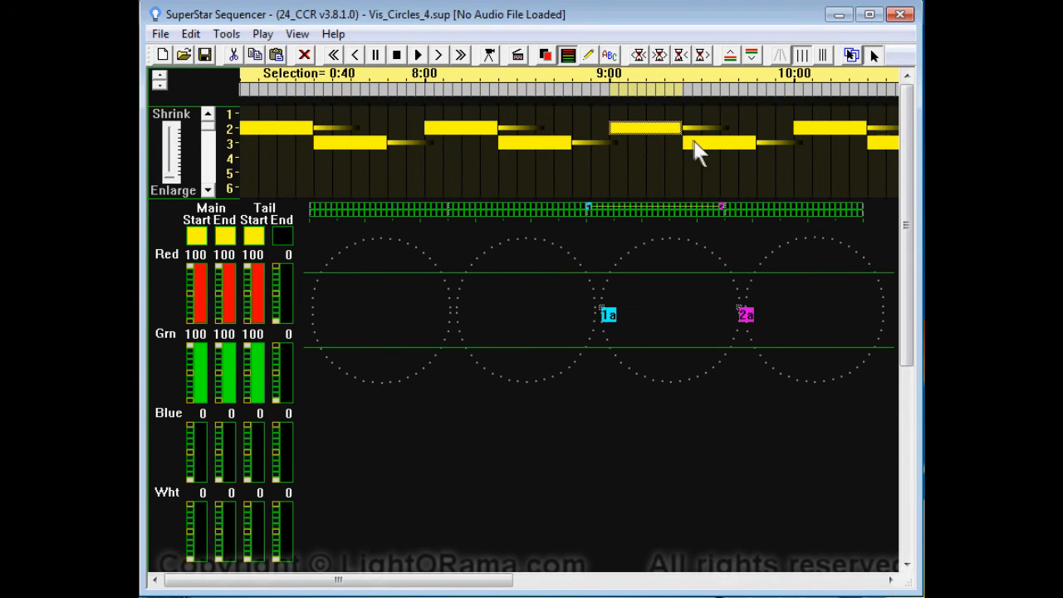
left_click(696, 146)
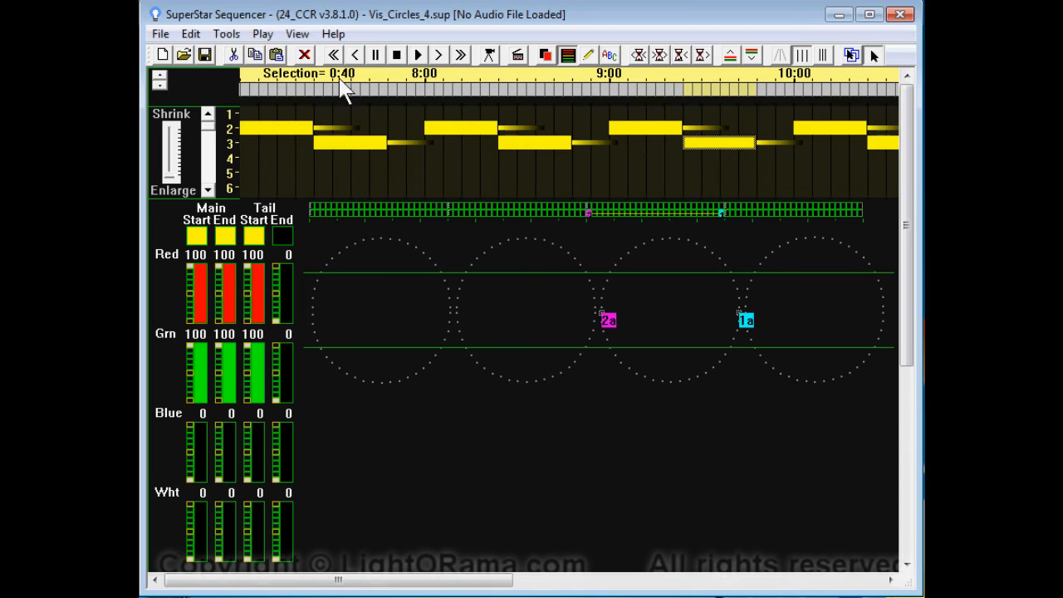
Step: Play the sequence from about 11:00 to preview the red and green morphs weaving through the circles
left_click(439, 55)
left_click(439, 55)
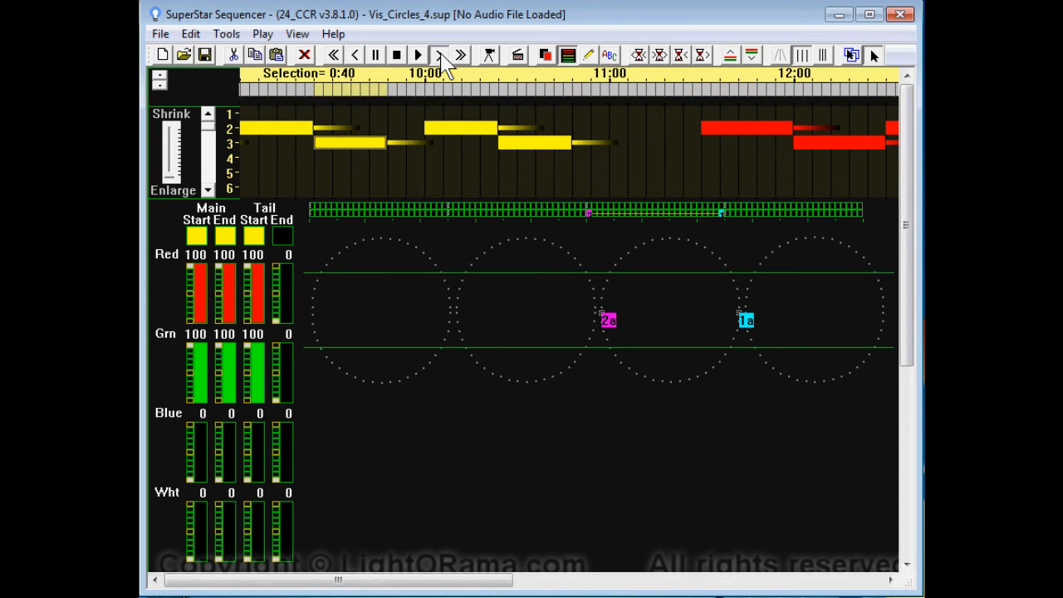
left_click(440, 55)
left_click(440, 55)
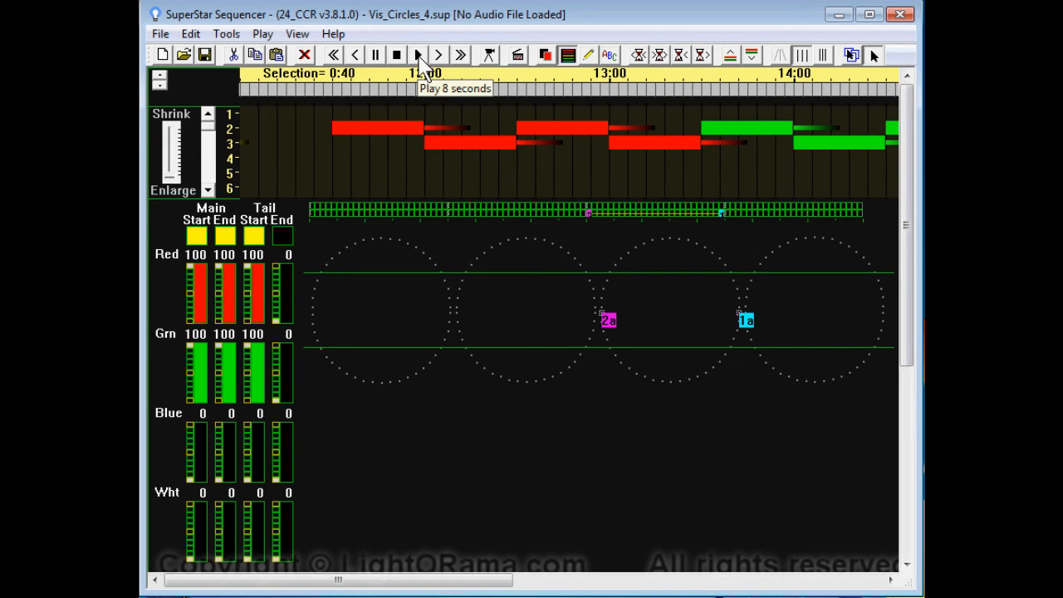
left_click(420, 56)
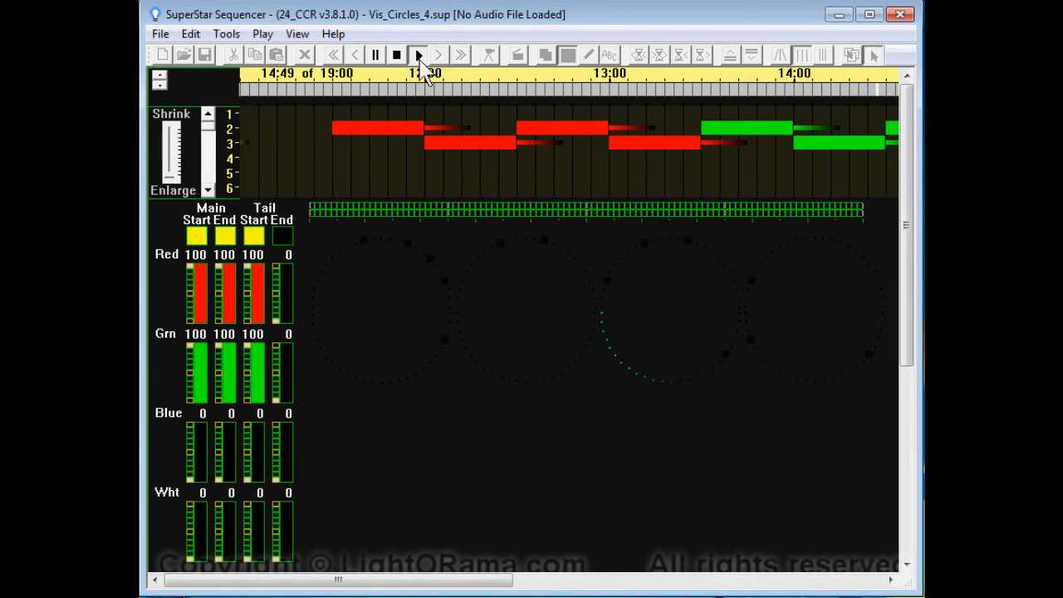
Step: Inspect the end points of the four red morphs from 11:50 to 13:00 in order, and play the sequence through to its last effects
left_click(366, 126)
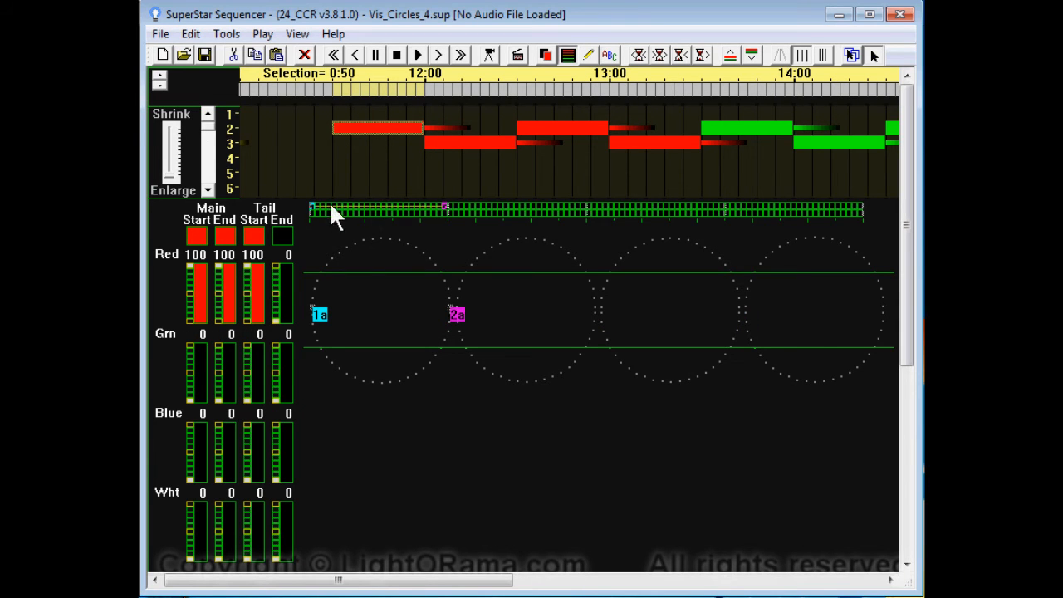
left_click(454, 148)
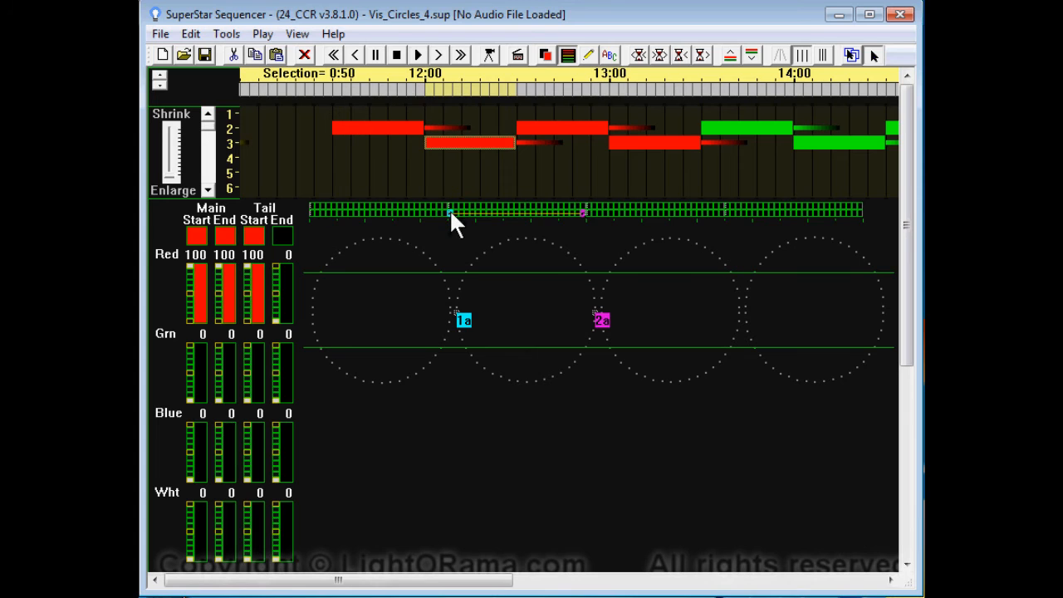
left_click(555, 127)
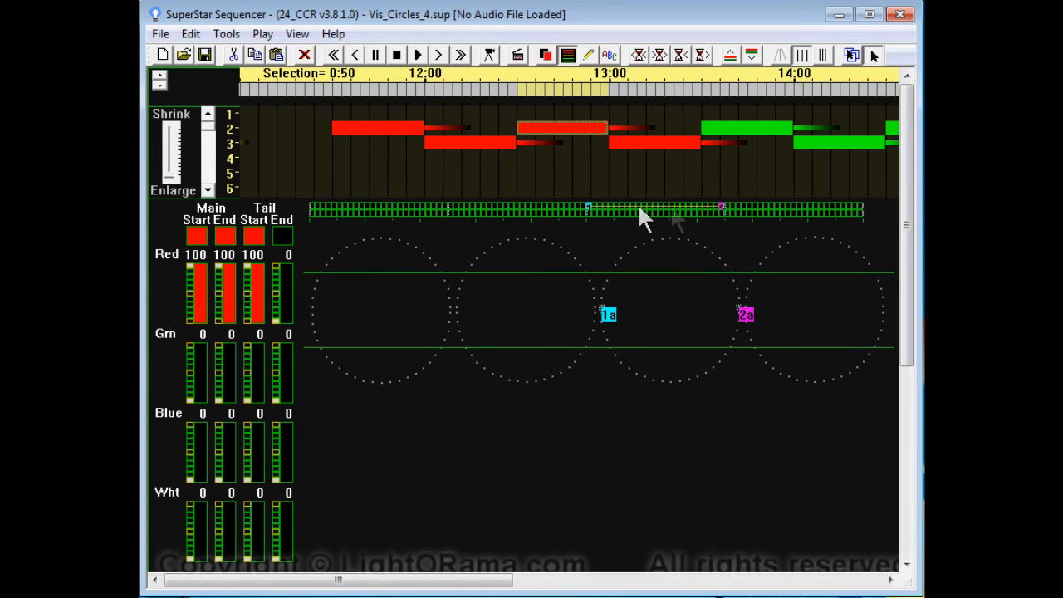
left_click(664, 146)
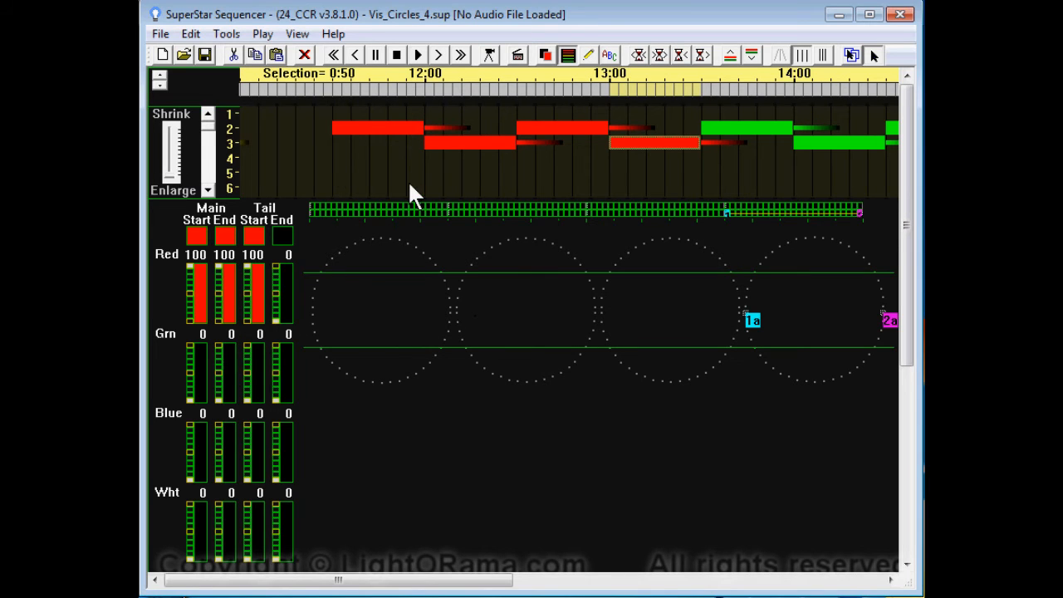
left_click(489, 53)
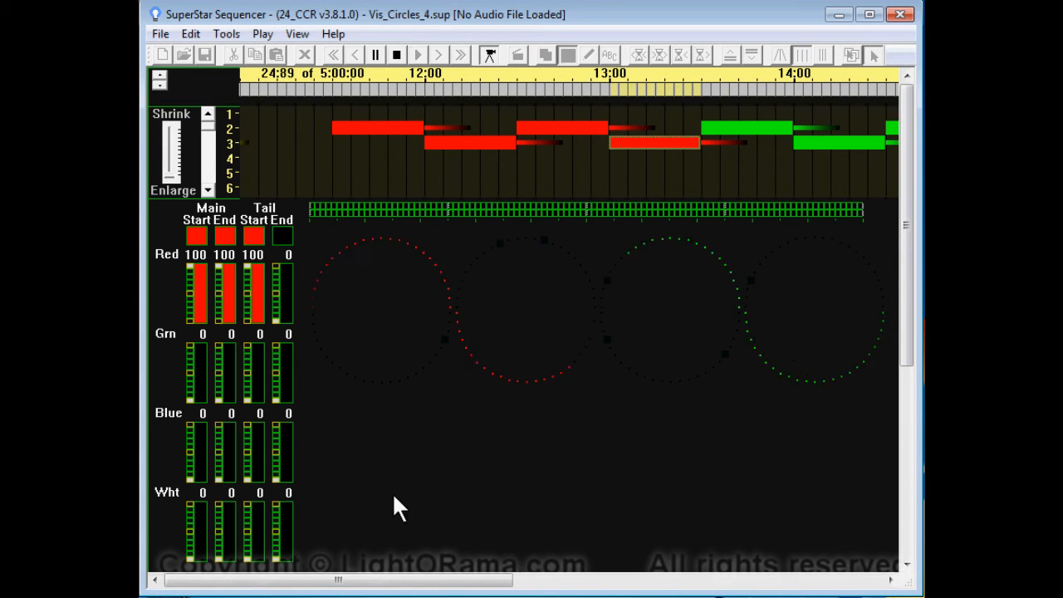
left_click(490, 55)
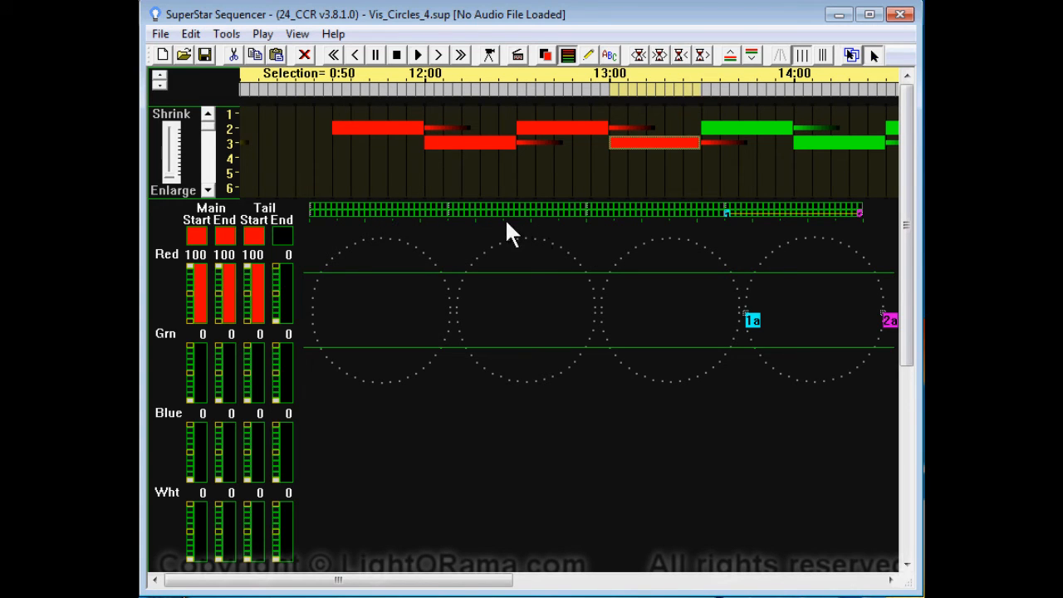
Step: Import the Circles_4.lee visualization from the Samples folder, using a horizontal sequencing grid sorted by rows
left_click(160, 34)
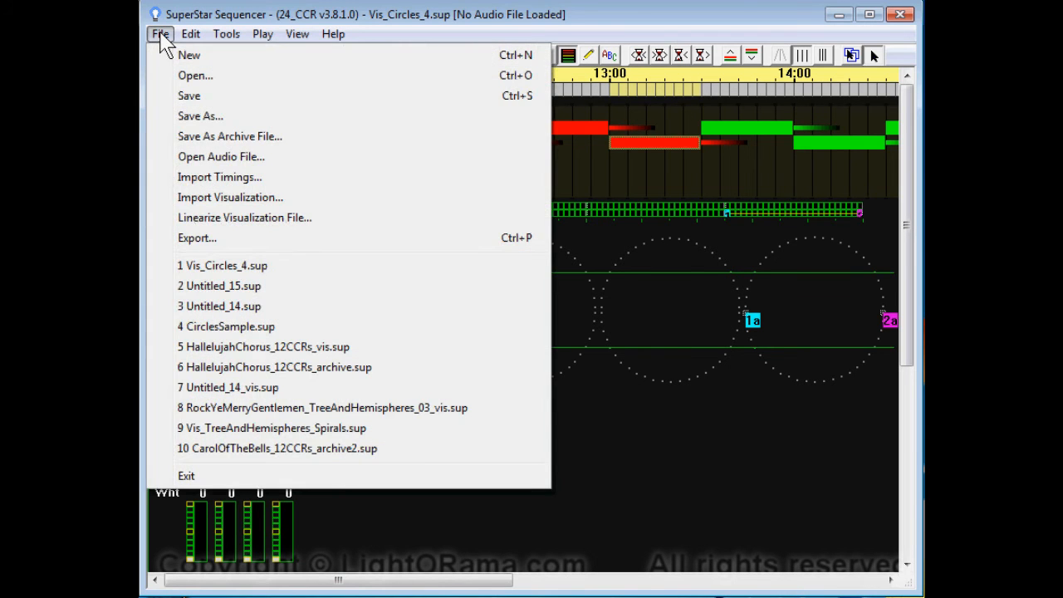
left_click(226, 199)
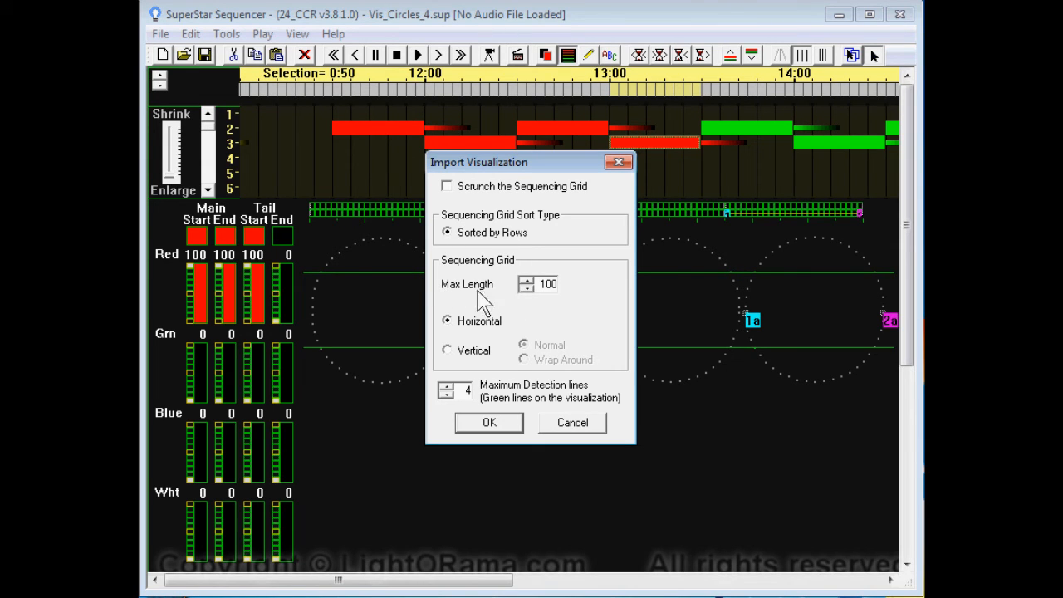
left_click(525, 283)
left_click(527, 280)
left_click(487, 425)
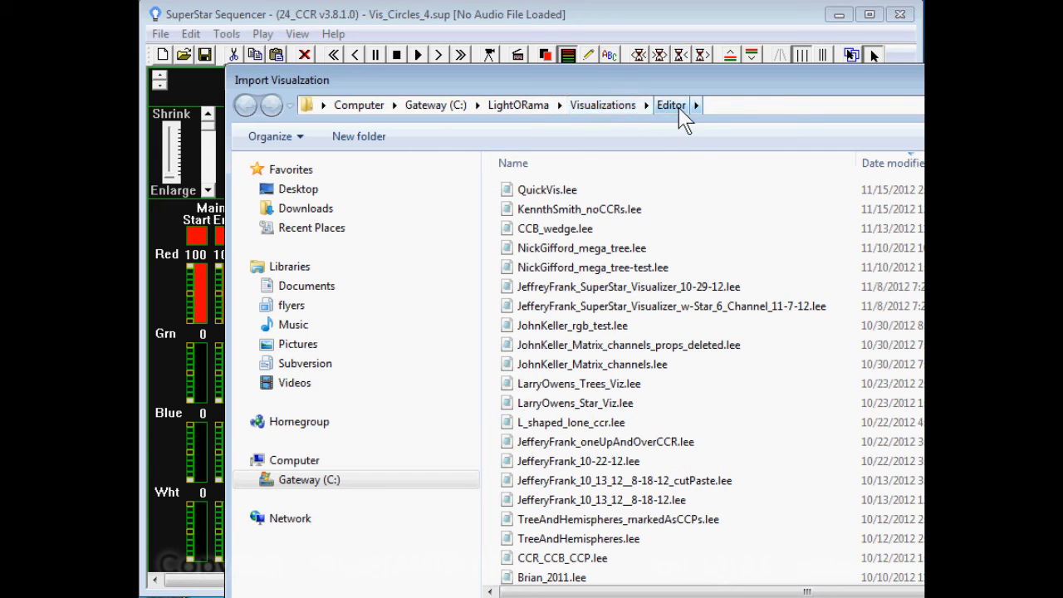
scroll(745, 579, "down", 12)
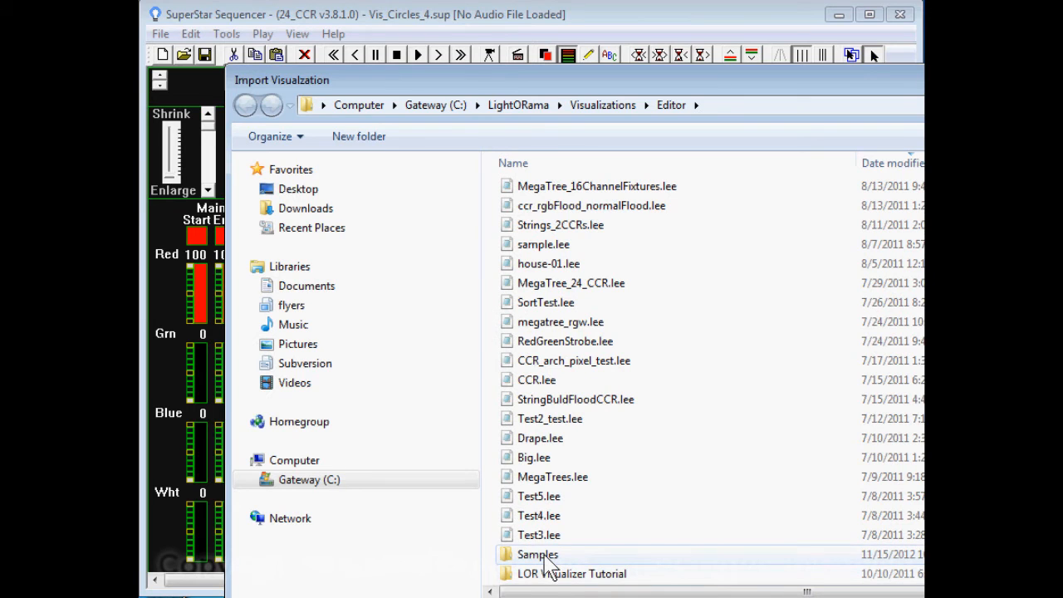
double_click(546, 556)
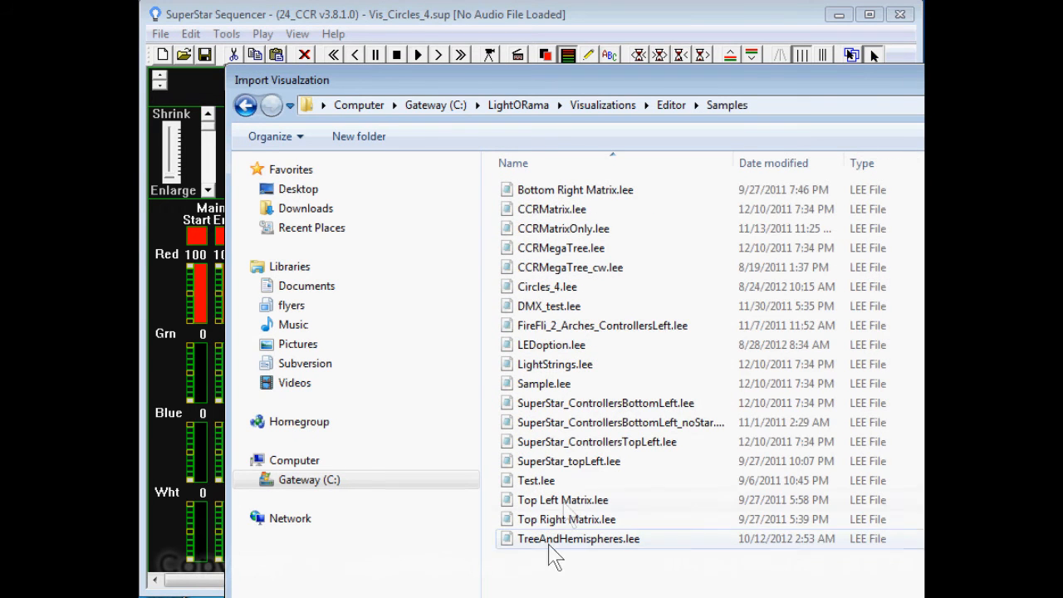
left_click(550, 288)
double_click(549, 287)
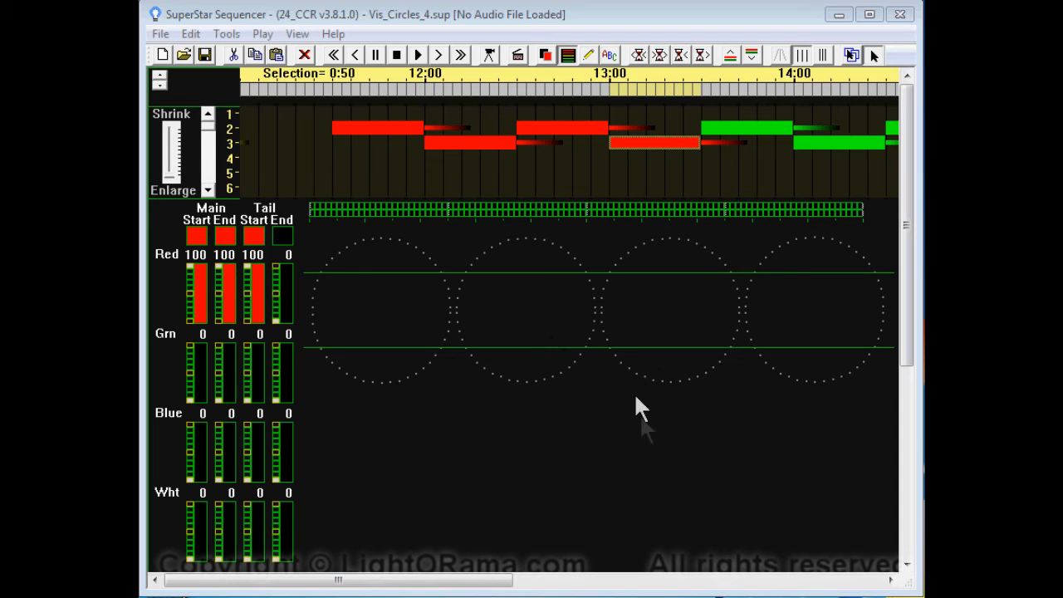
Step: Switch to LOR Visualizer and open Circles_4.lee from the Visualizations\Editor\Samples folder
left_click(838, 15)
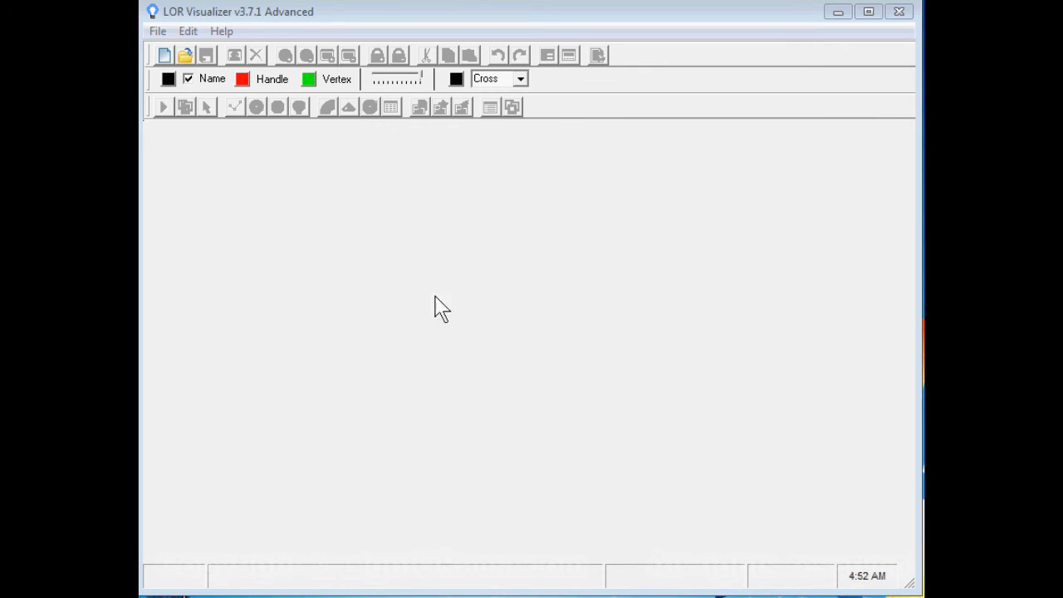
left_click(158, 32)
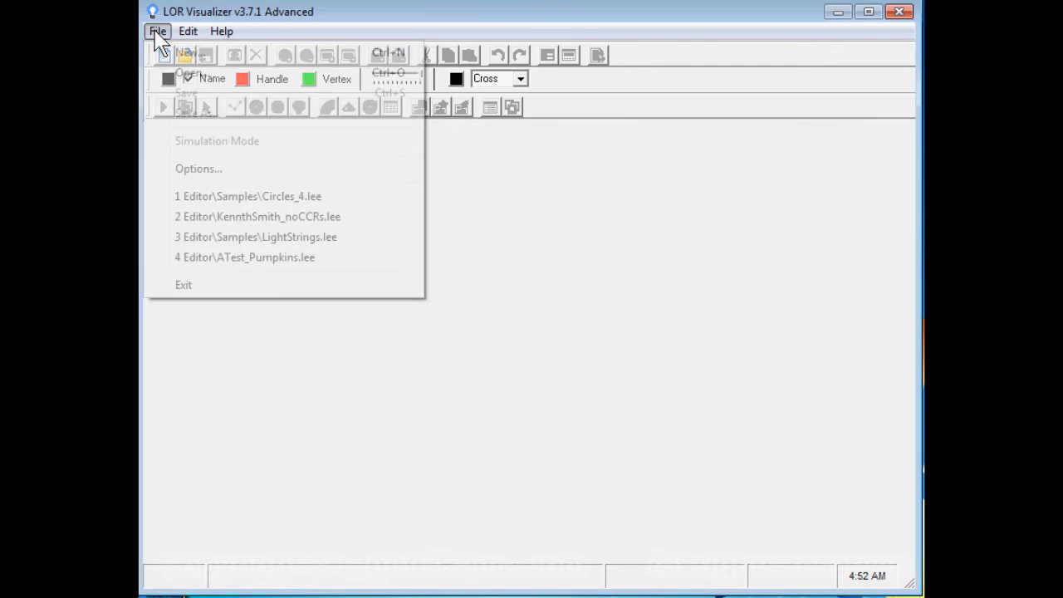
left_click(190, 77)
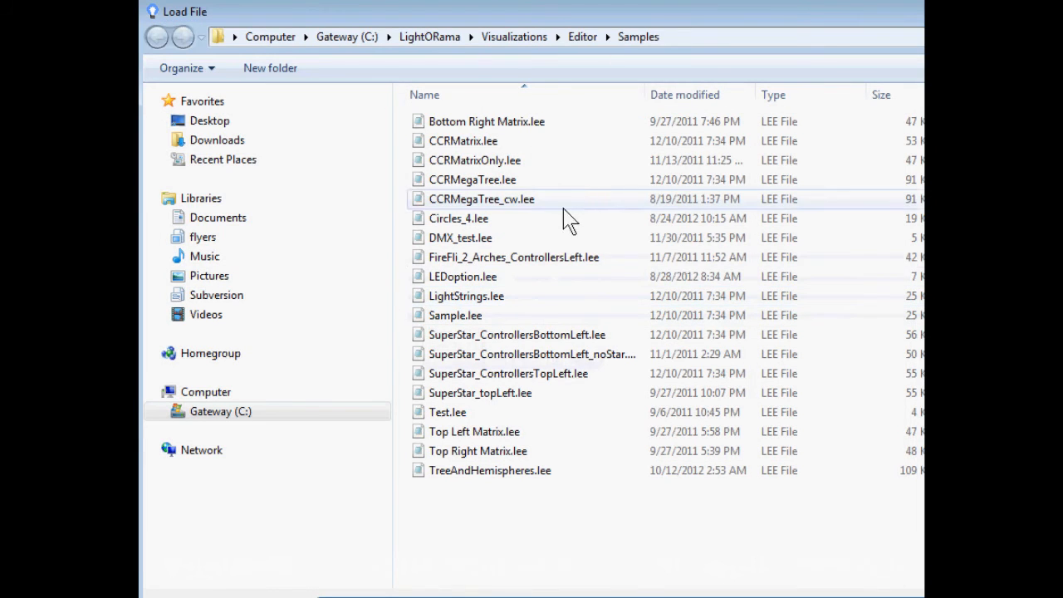
left_click(587, 37)
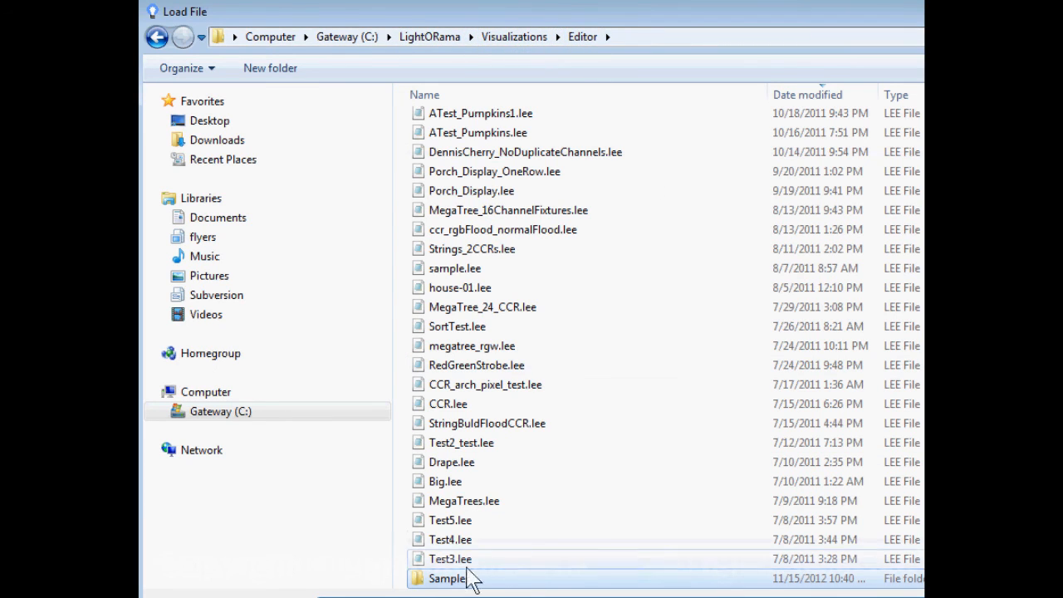
double_click(421, 586)
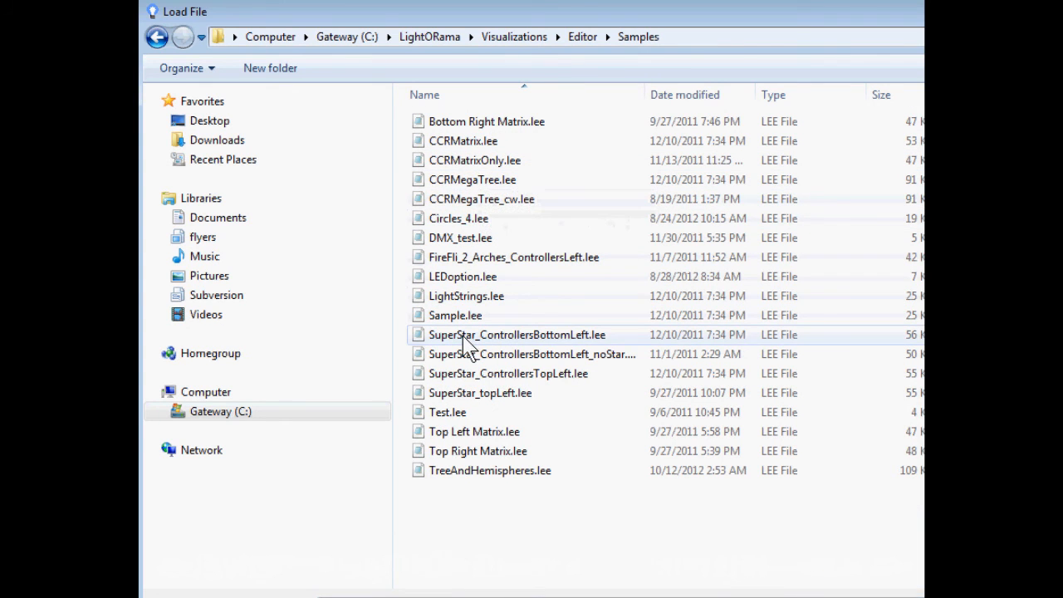
left_click(464, 220)
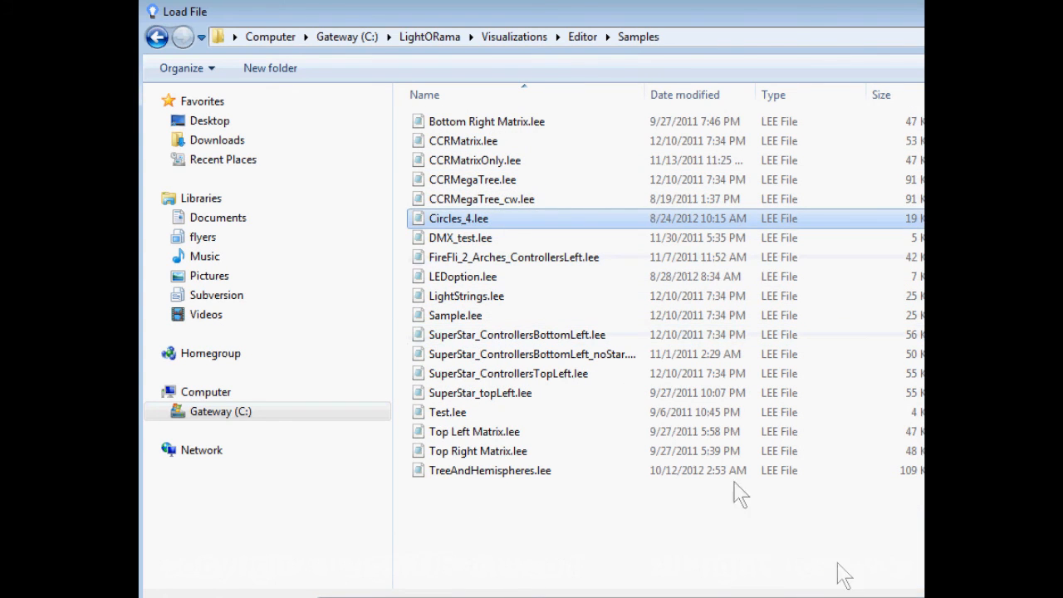
key("Return")
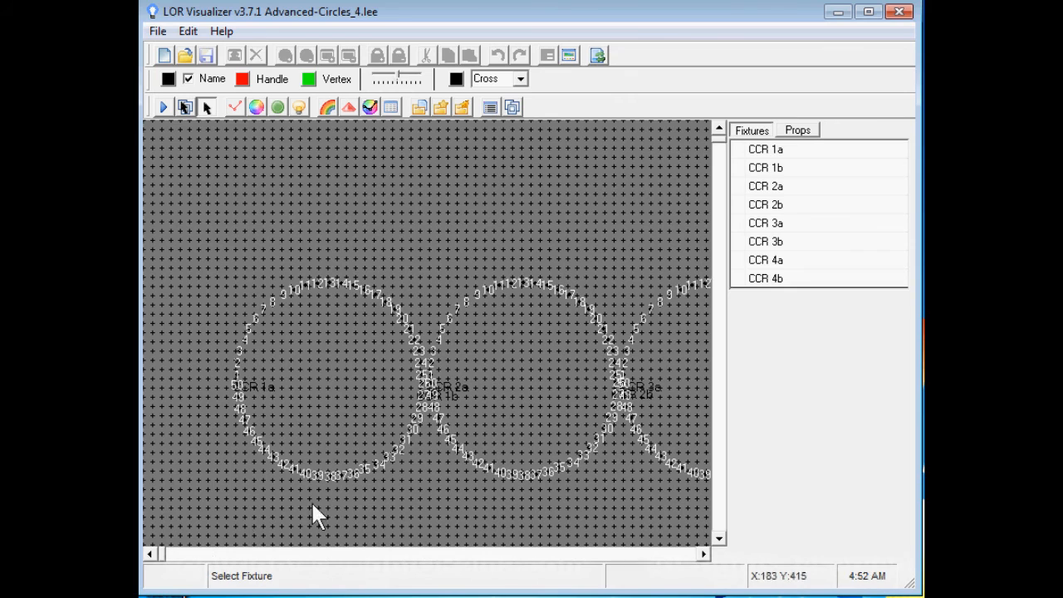
Step: Examine which parts of the drawing the props Circles a and Circles b cover
left_click(795, 132)
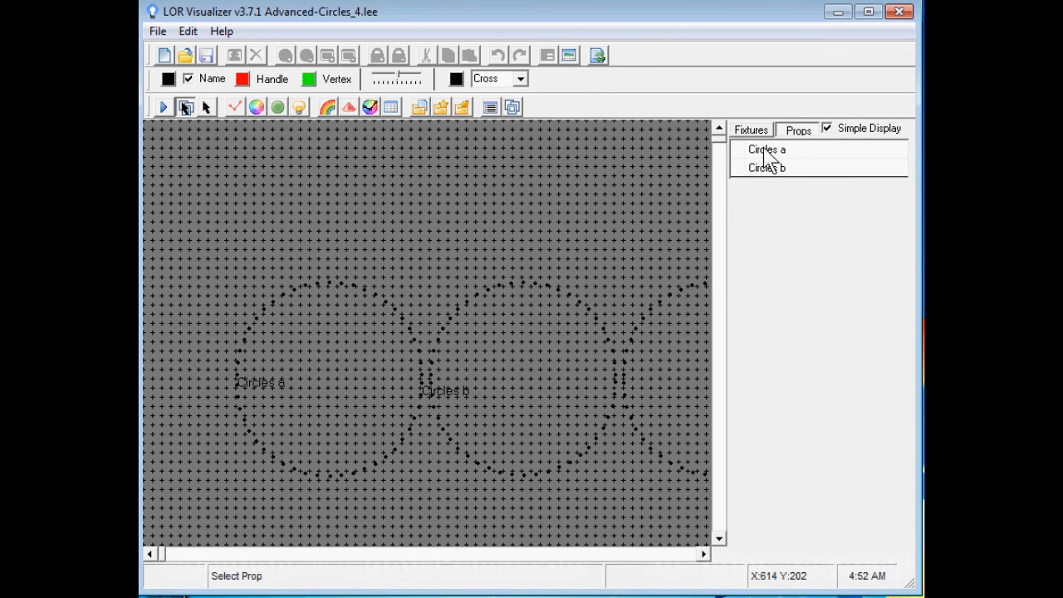
left_click(771, 150)
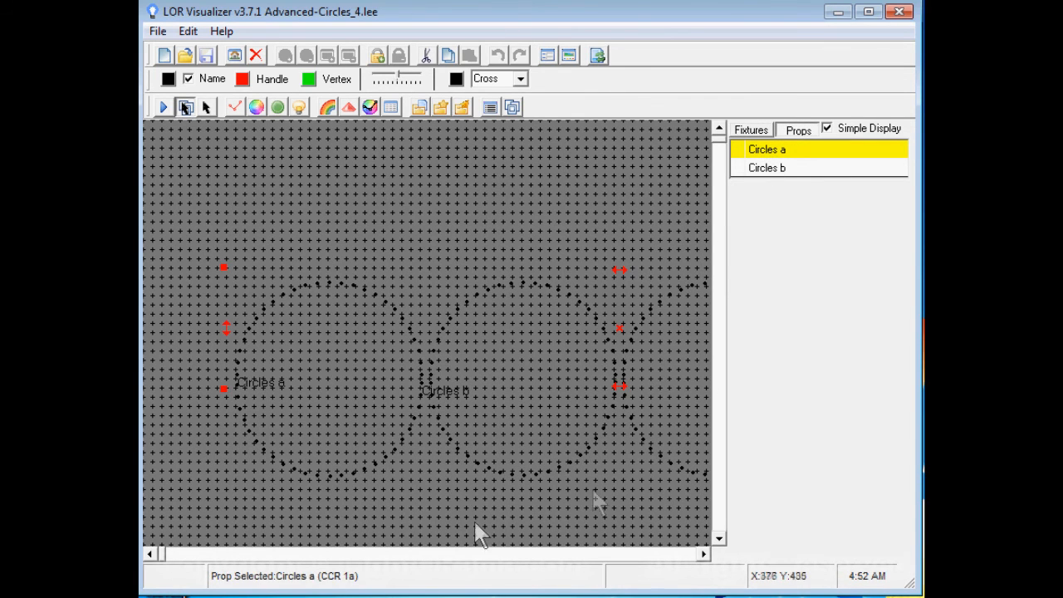
left_click_drag(166, 557, 191, 570)
left_click(768, 169)
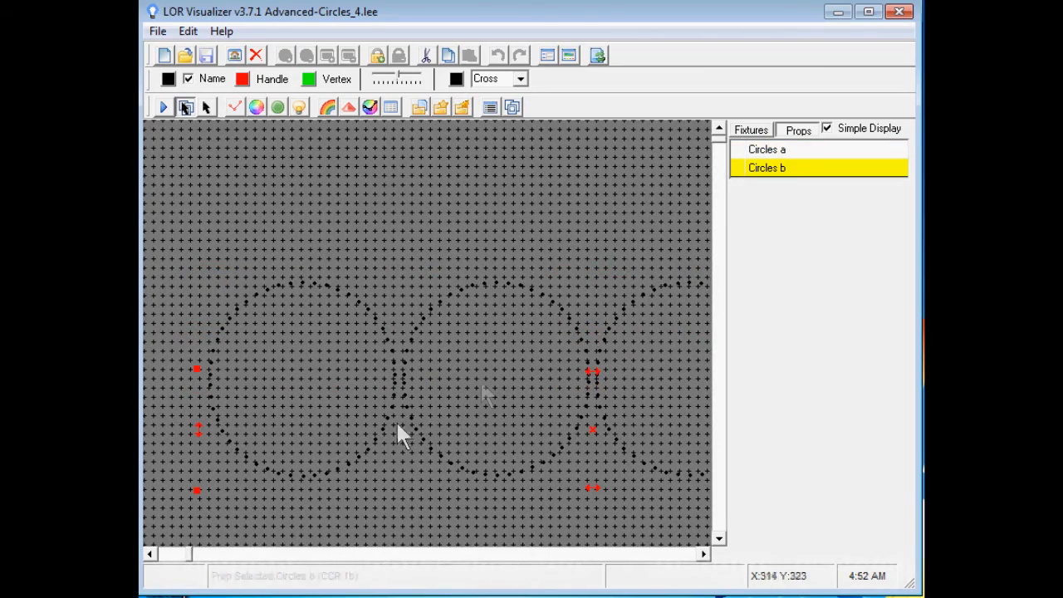
left_click_drag(191, 553, 290, 546)
Step: Go through the fixtures from CCR 1a to CCR 4b in order to see which half circle each one covers
left_click(755, 131)
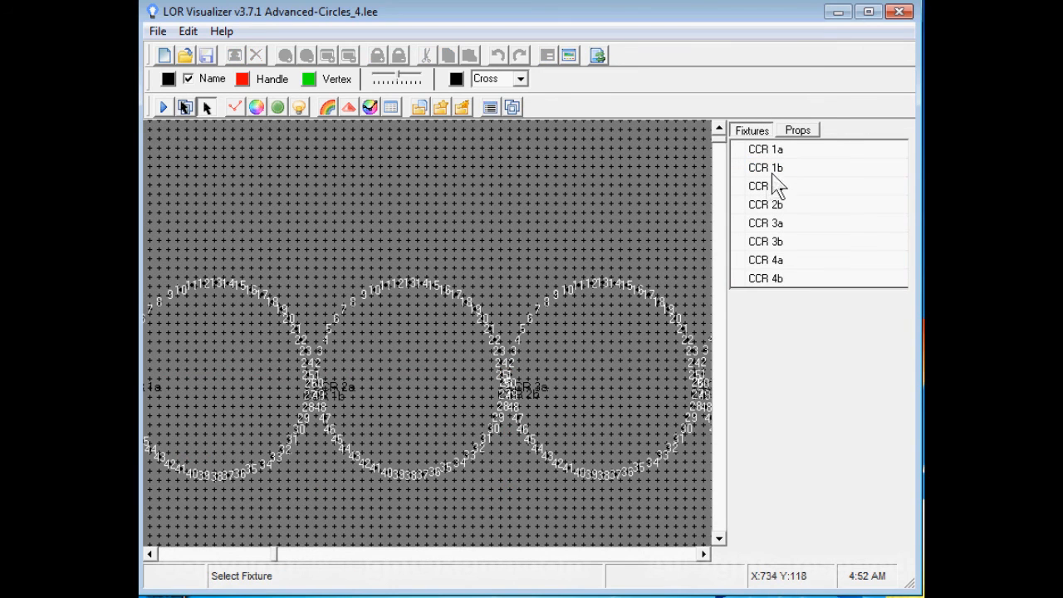
left_click_drag(280, 569, 212, 570)
left_click(768, 152)
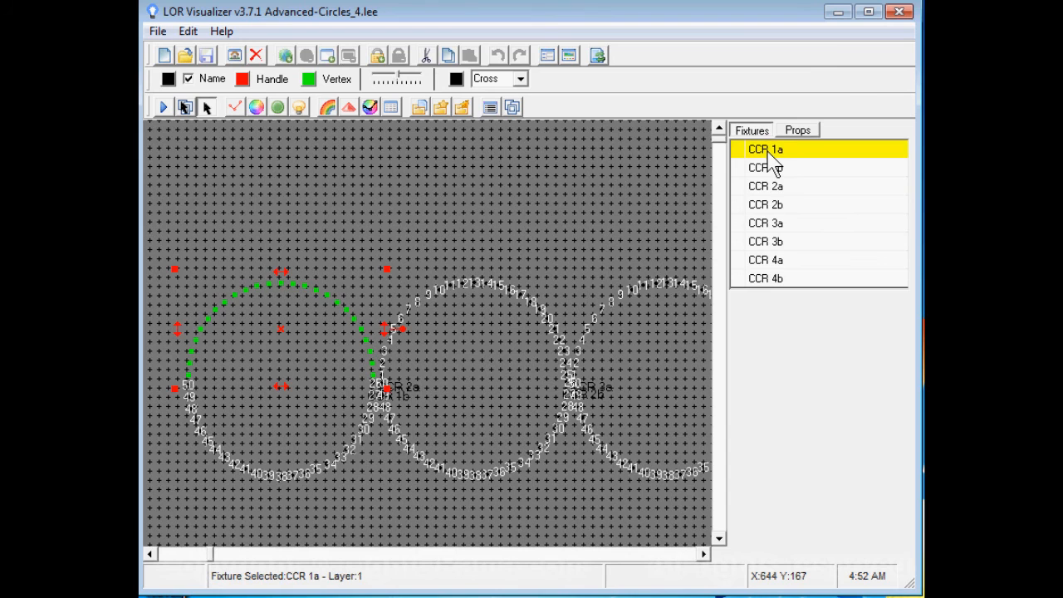
left_click(771, 170)
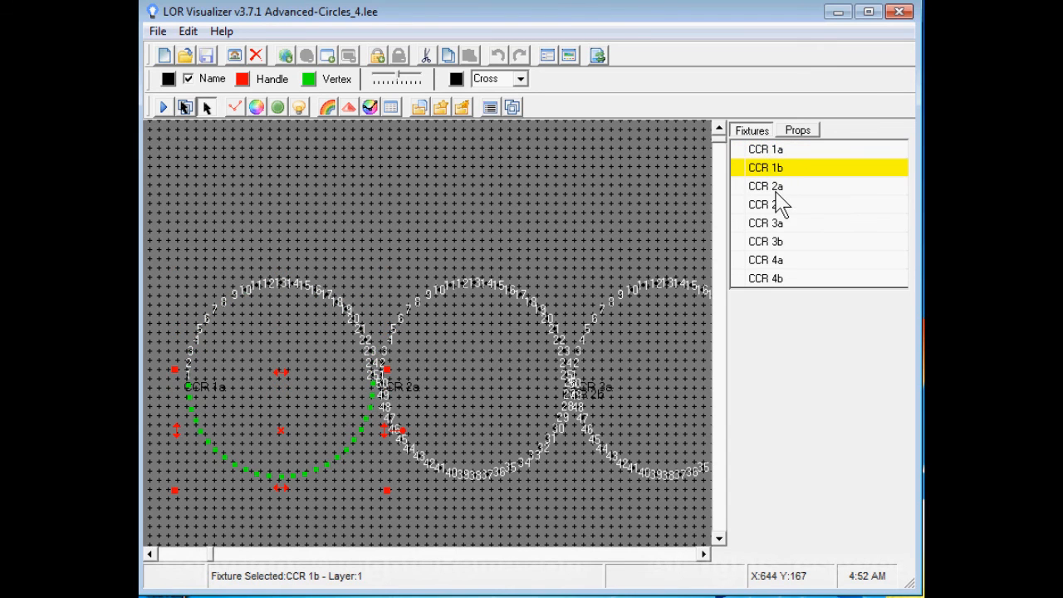
left_click(775, 187)
left_click(777, 208)
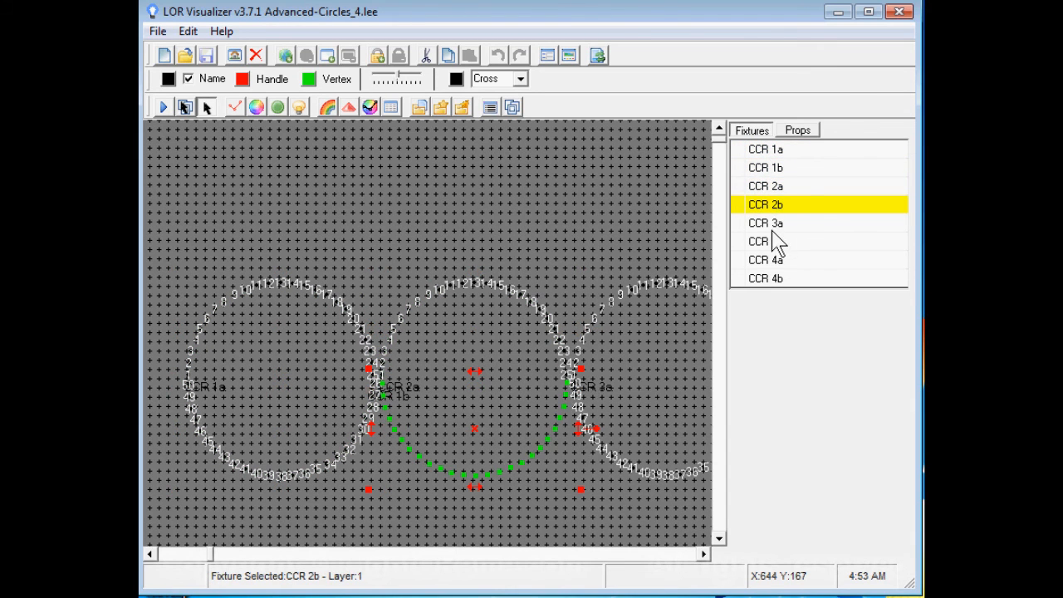
left_click(773, 230)
left_click(775, 243)
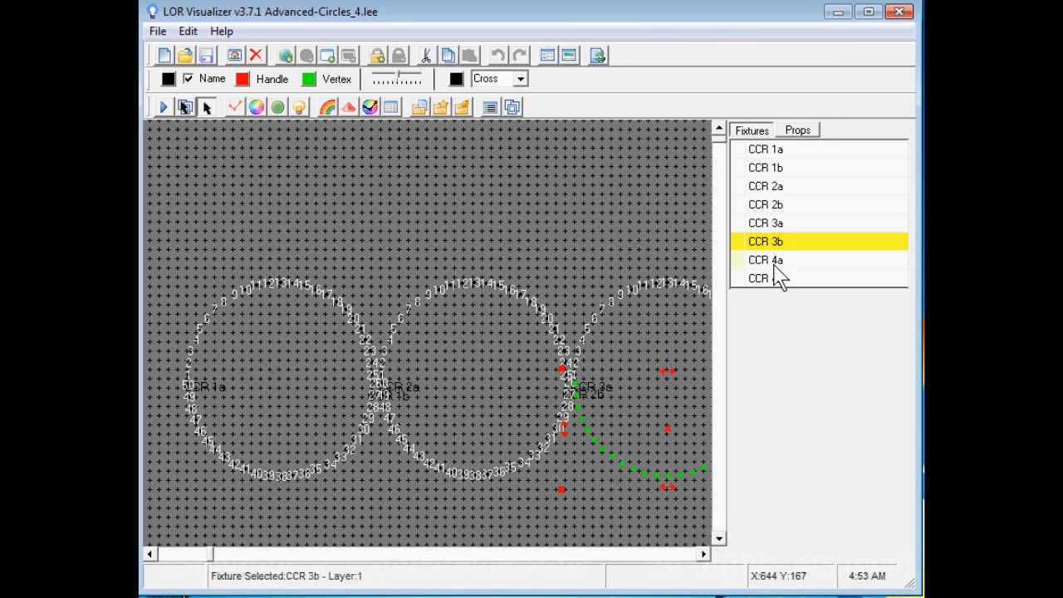
left_click(775, 261)
left_click(775, 279)
Step: Set the Base Unit ID of fixture CCR 1a to 04 in its fixture properties
left_click(763, 150)
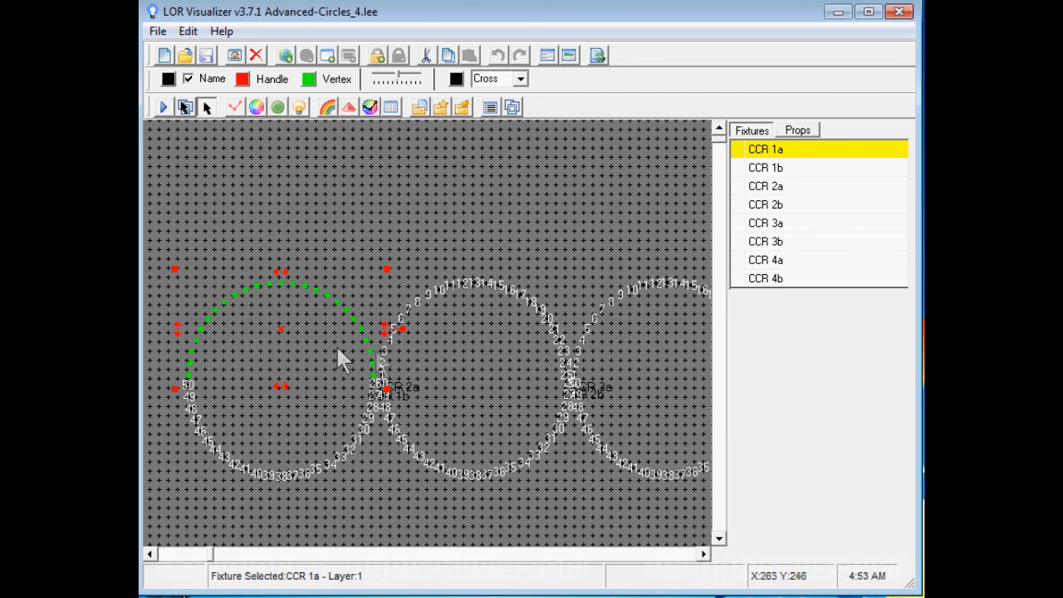
double_click(772, 153)
left_click_drag(523, 140, 430, 37)
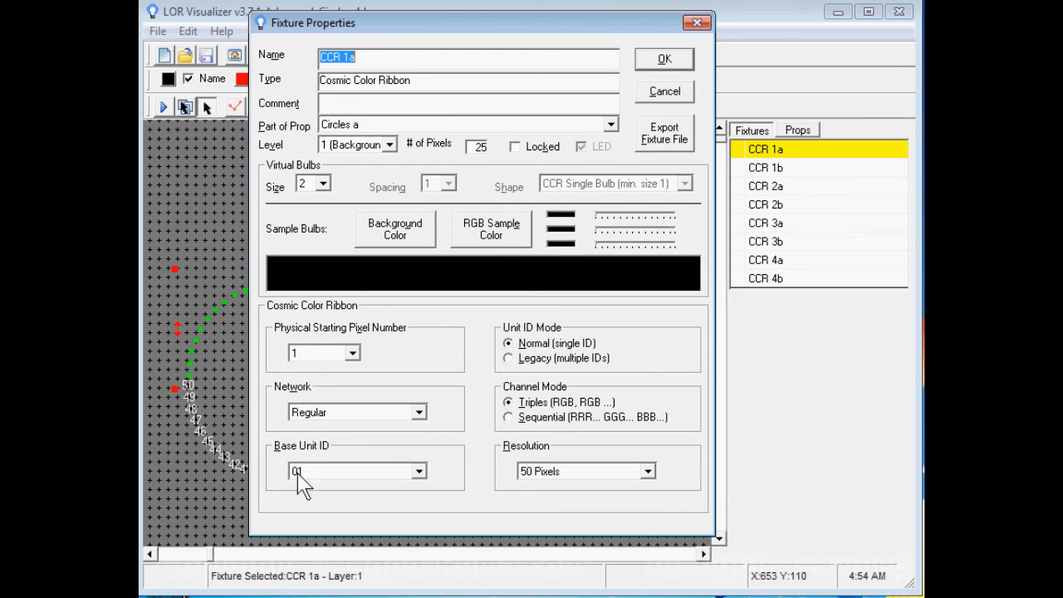
left_click(420, 472)
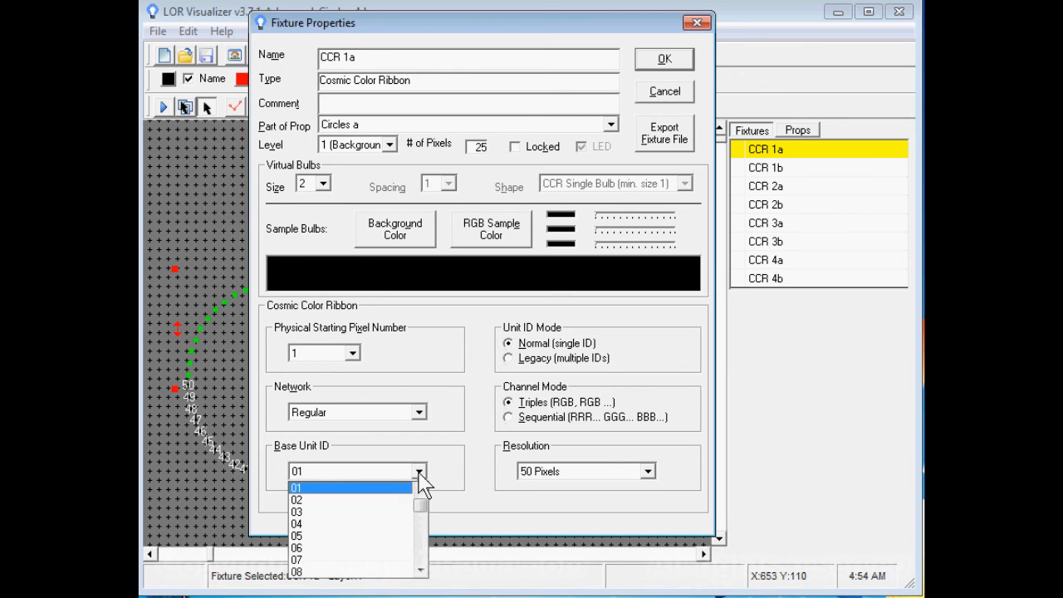
left_click(320, 525)
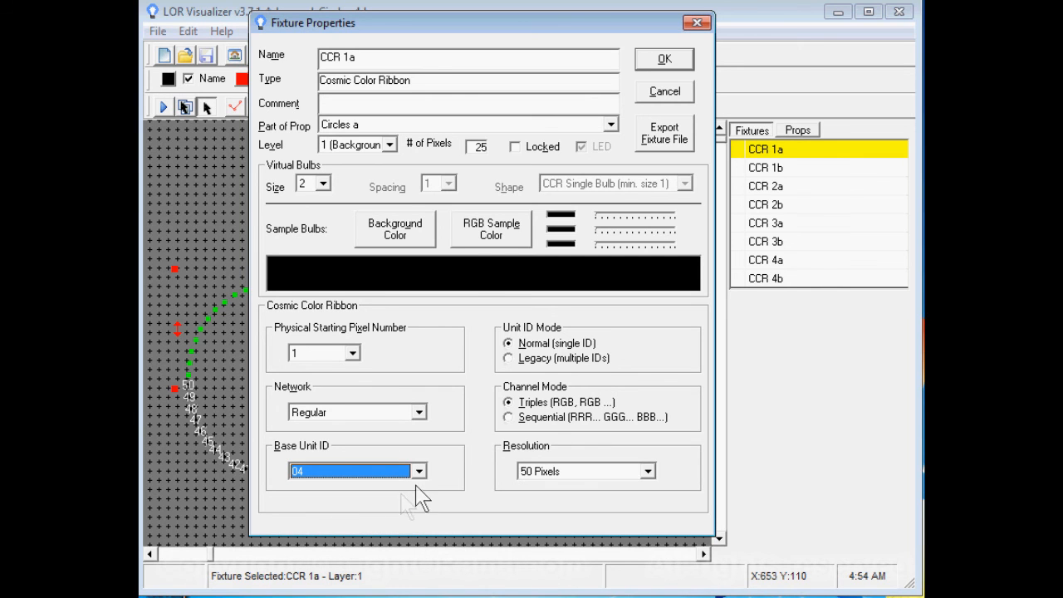
left_click(667, 60)
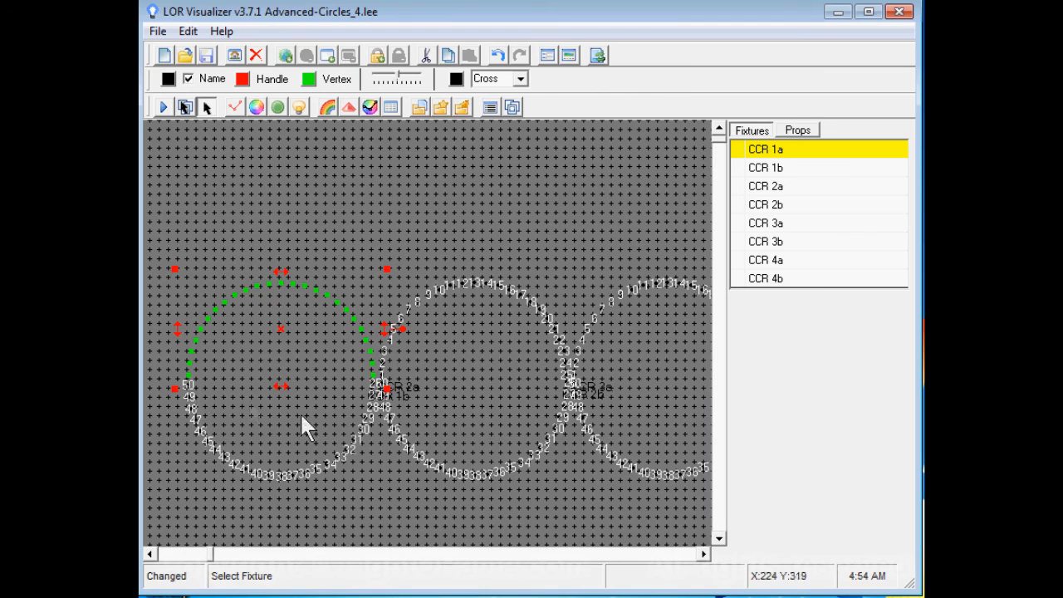
Step: Set the Base Unit ID of fixture CCR 1b to 04 so it matches the upper half of the same circle
left_click(769, 170)
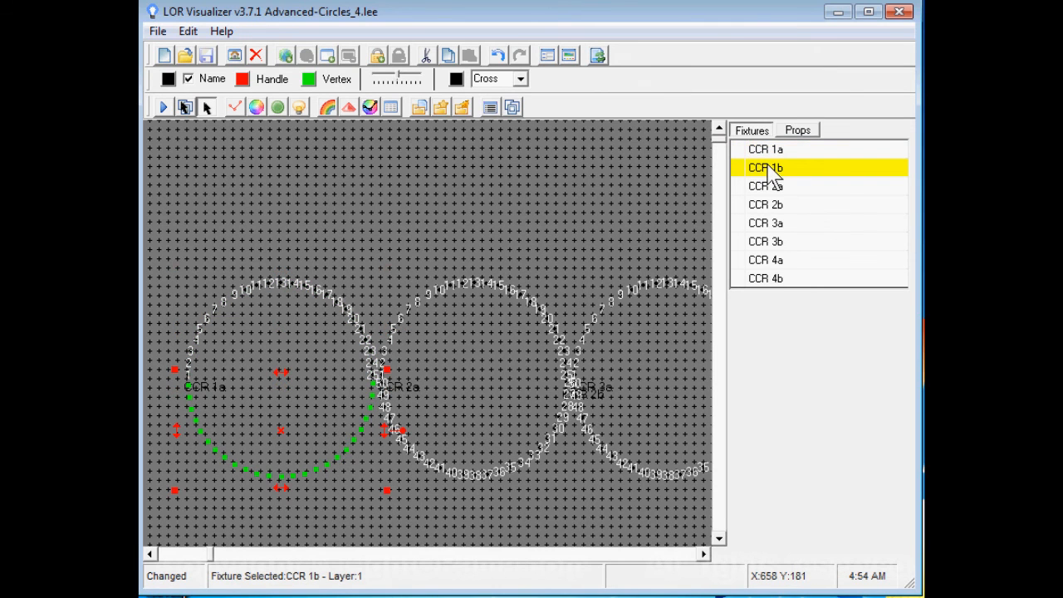
double_click(769, 170)
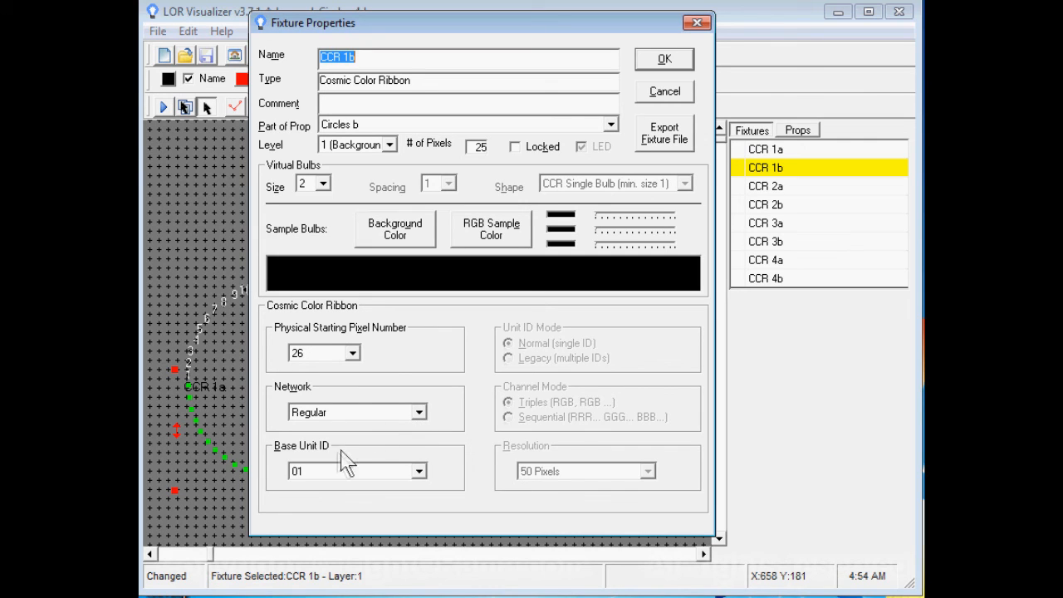
left_click(419, 471)
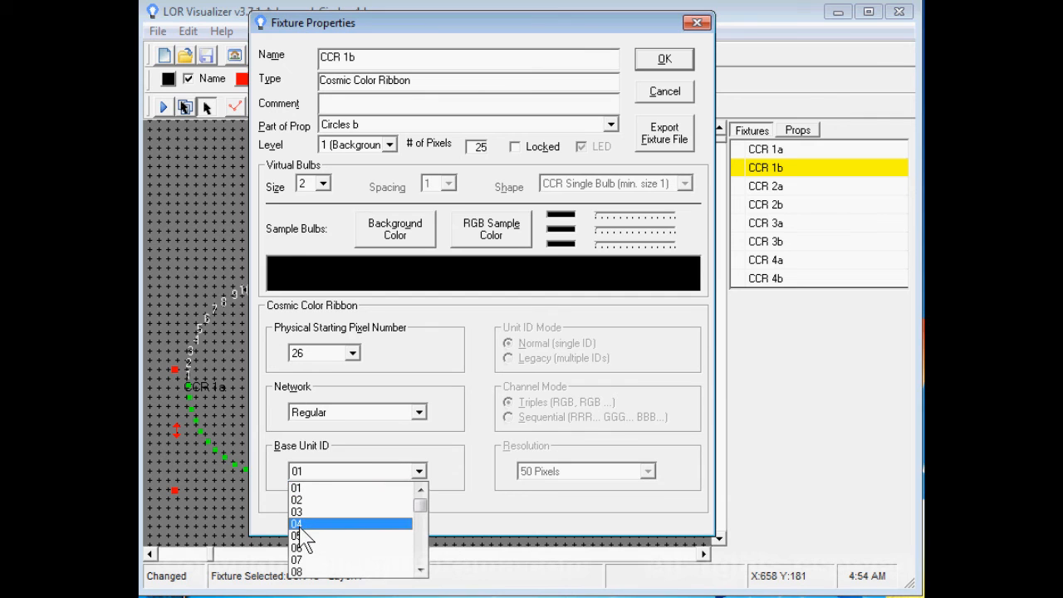
left_click(306, 529)
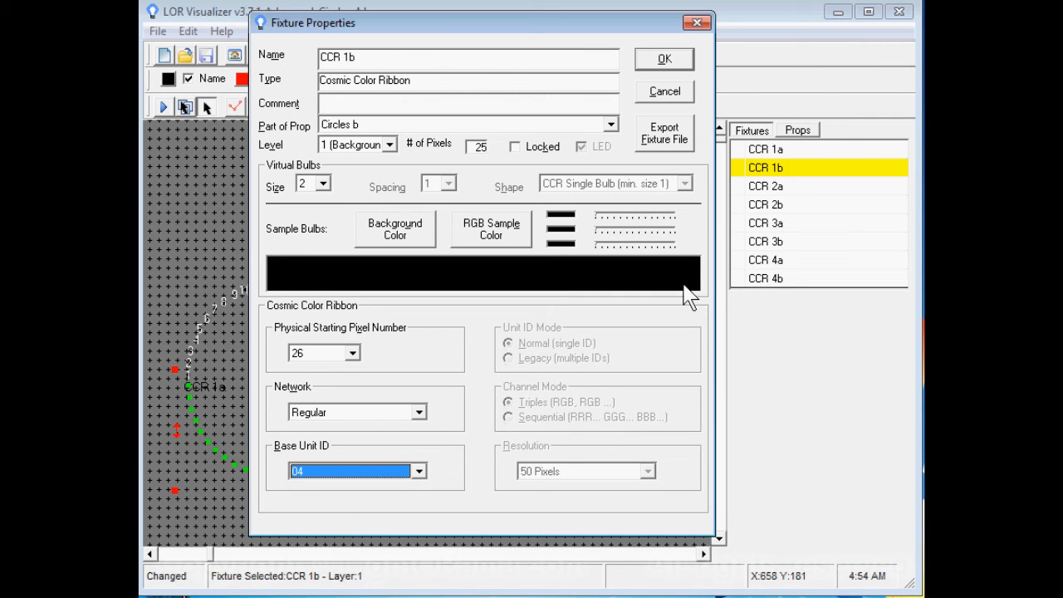
left_click(665, 60)
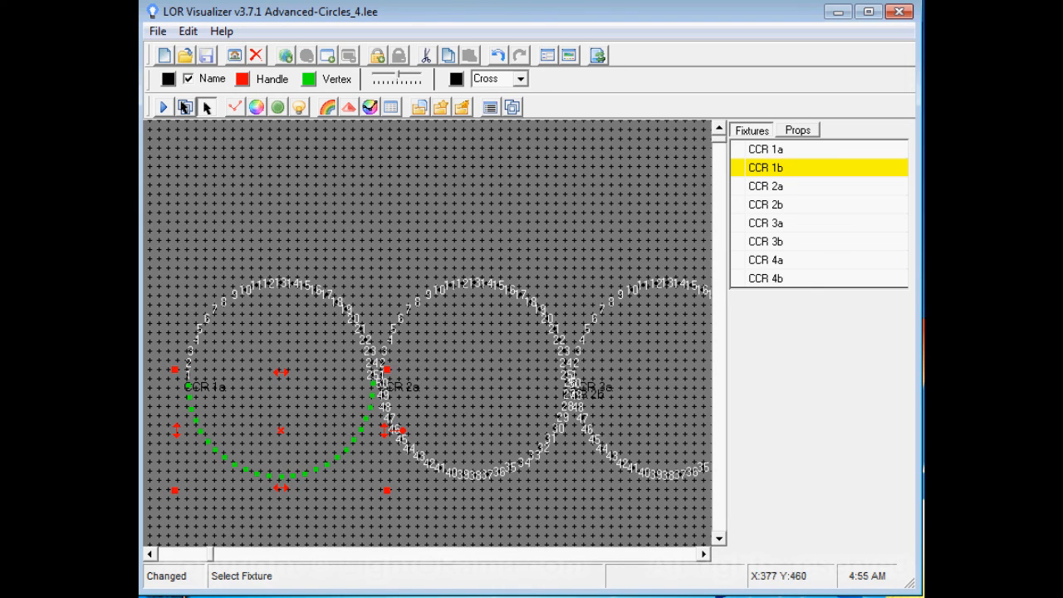
Step: Switch back to SuperStar Sequencer and locate the Create Quick Visualization command without running it
left_click(185, 107)
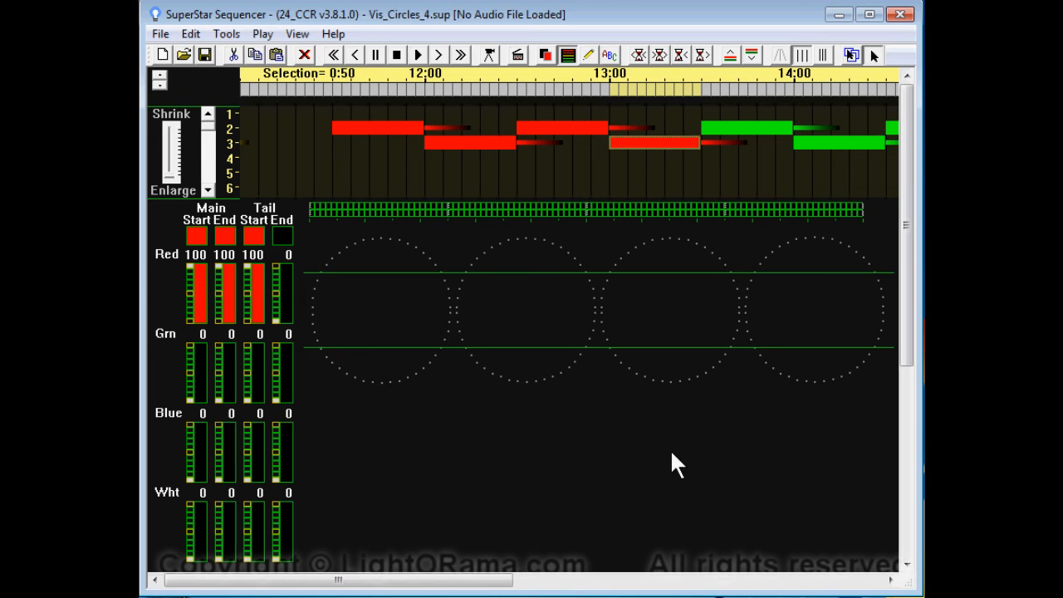
left_click(221, 35)
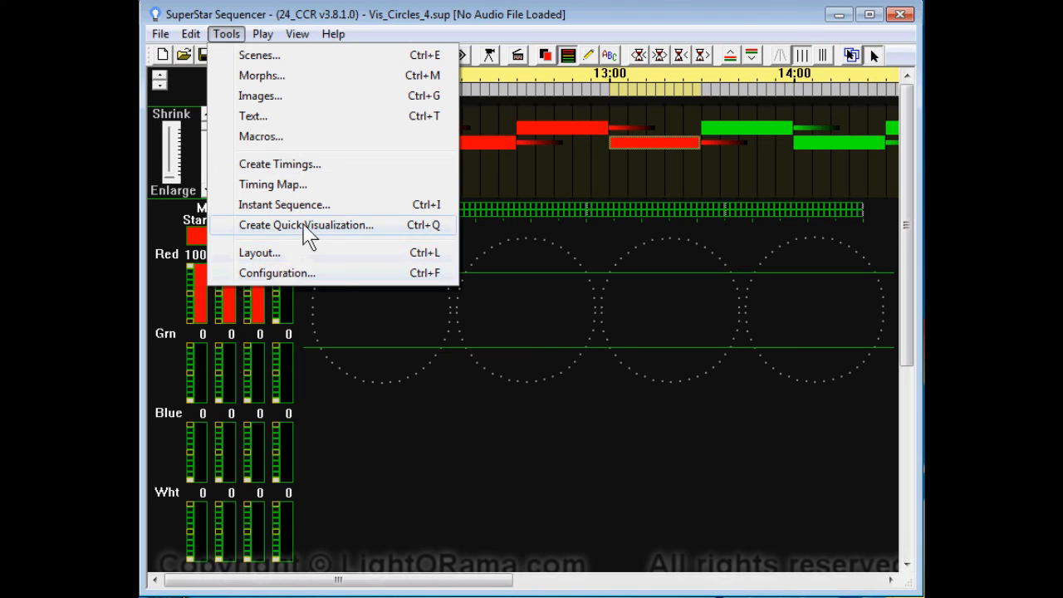
left_click(474, 412)
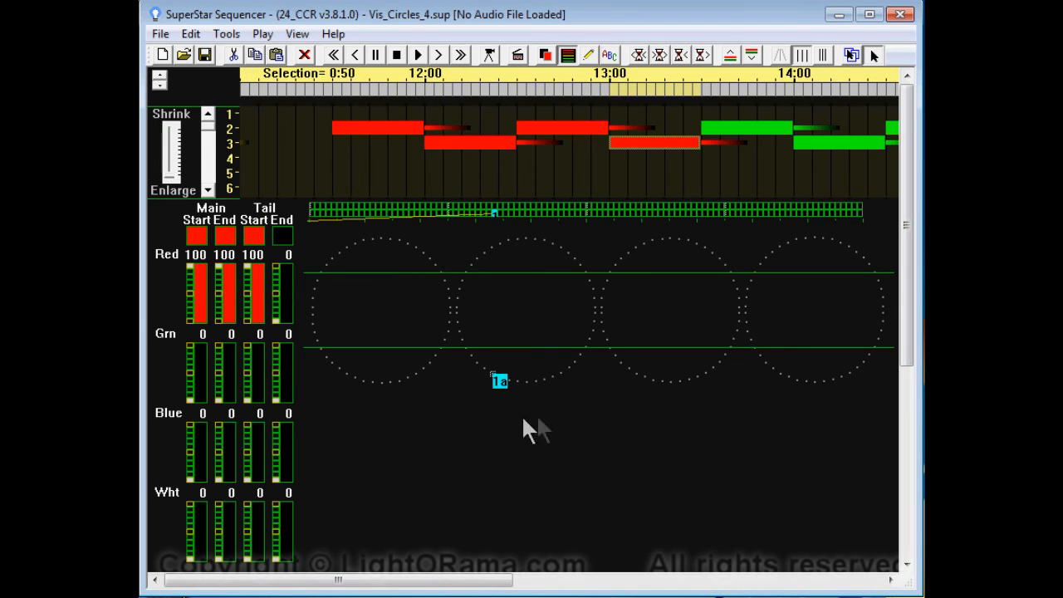